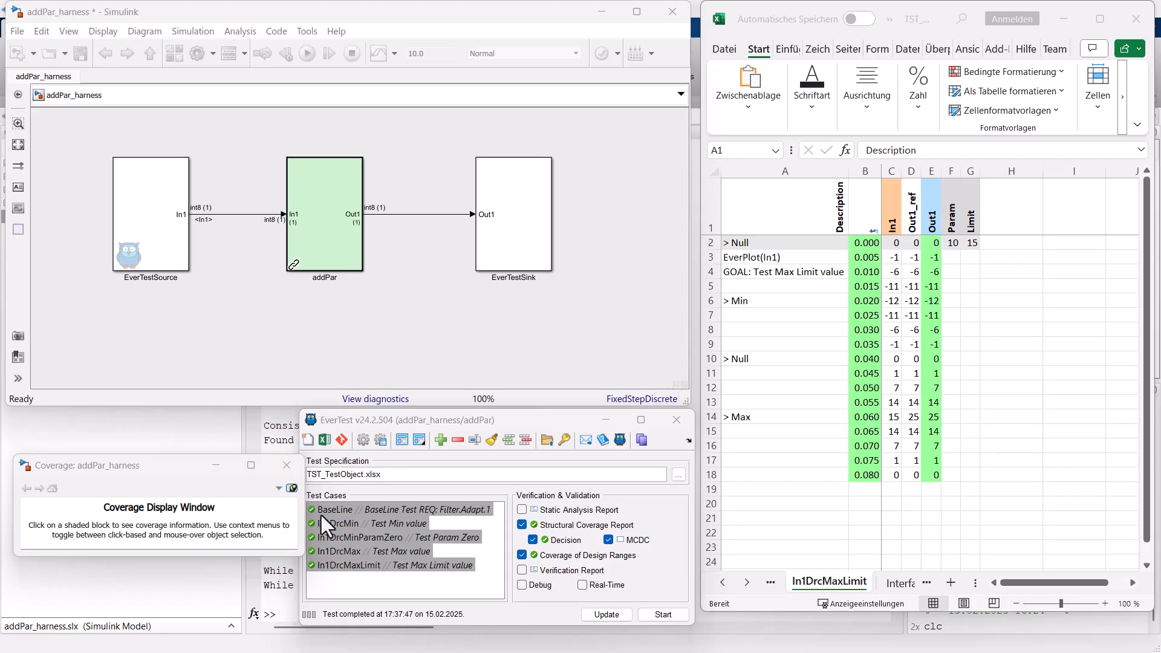
Browse the specification sheets of the In1DrcMin, In1DrcMinParamZero, In1DrcMax and In1DrcMaxLimit test cases.
left_click(344, 524)
left_click(347, 537)
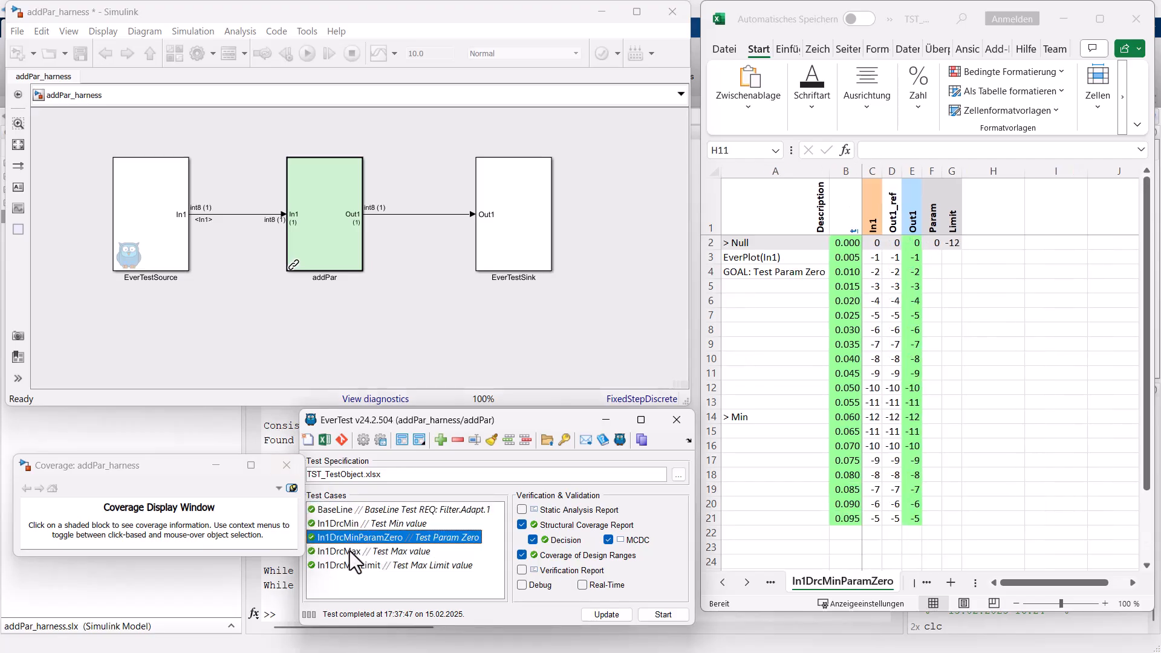
left_click(349, 551)
left_click(349, 566)
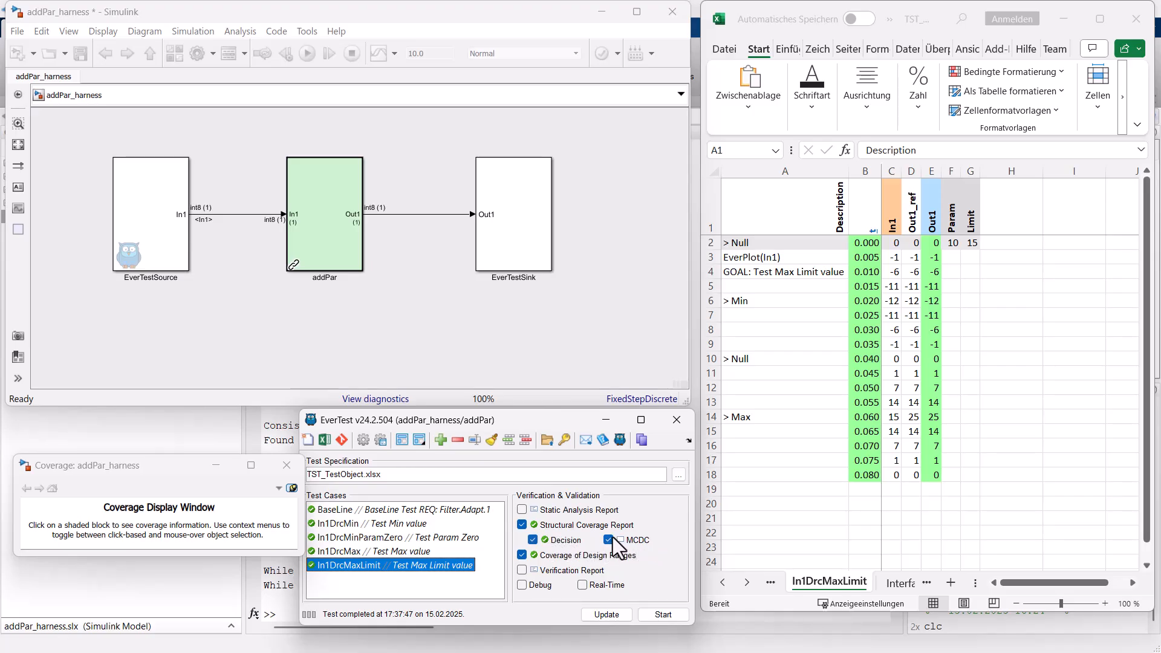
Inspect the inside of the addPar subsystem, return to the harness level, and view the Interface sheet's signal ranges.
double_click(303, 219)
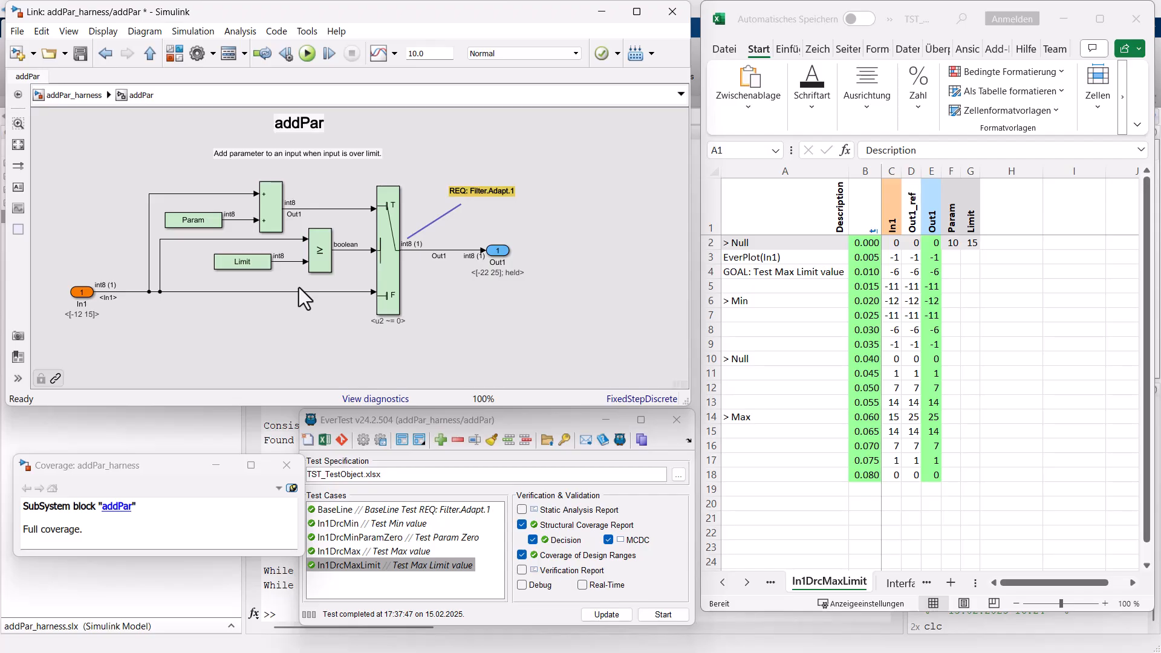
left_click(53, 96)
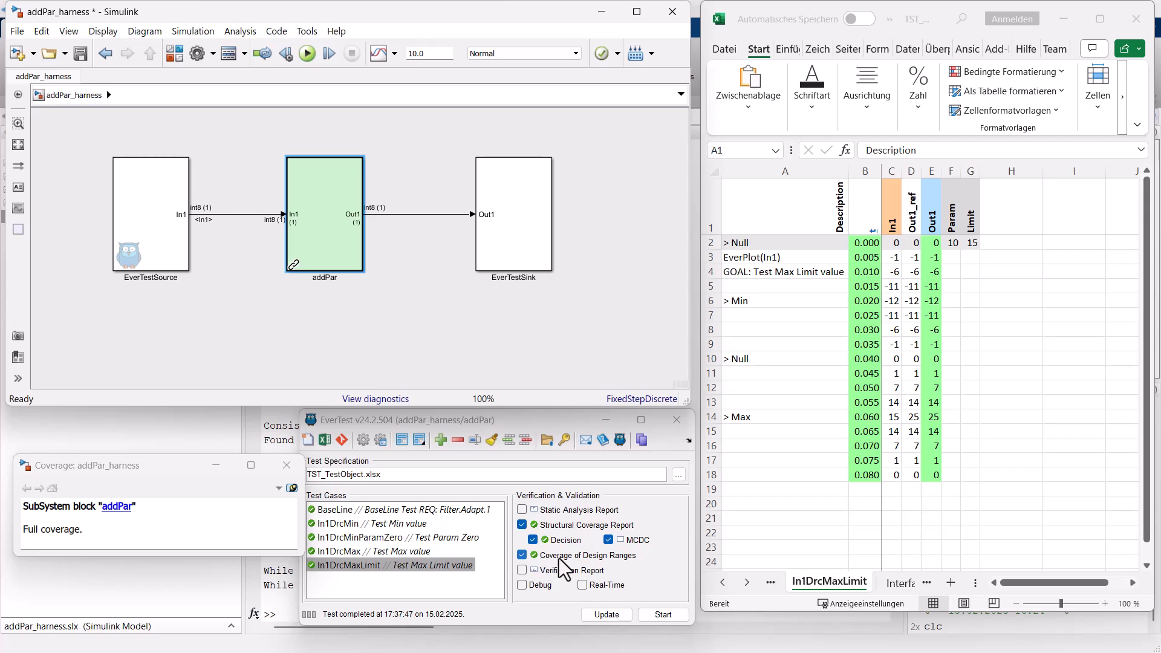
left_click(324, 440)
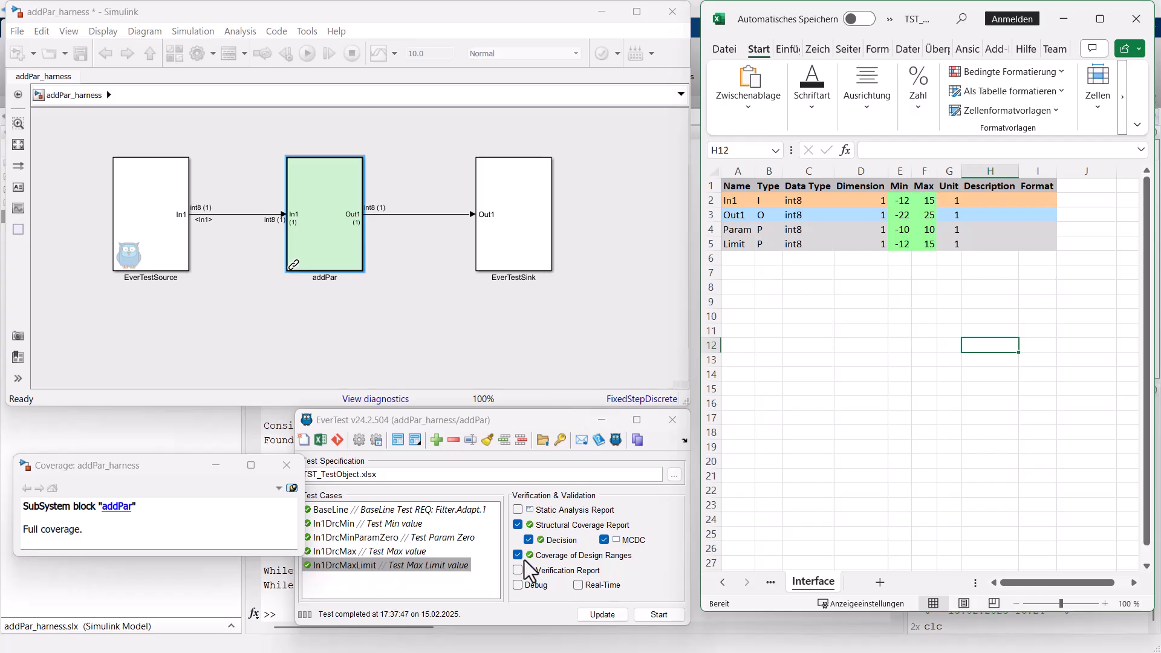
Run all test cases from BaseLine to In1DrcMaxLimit with structural and design-range coverage, and close the resulting coverage report.
left_click(375, 551)
left_click(339, 510)
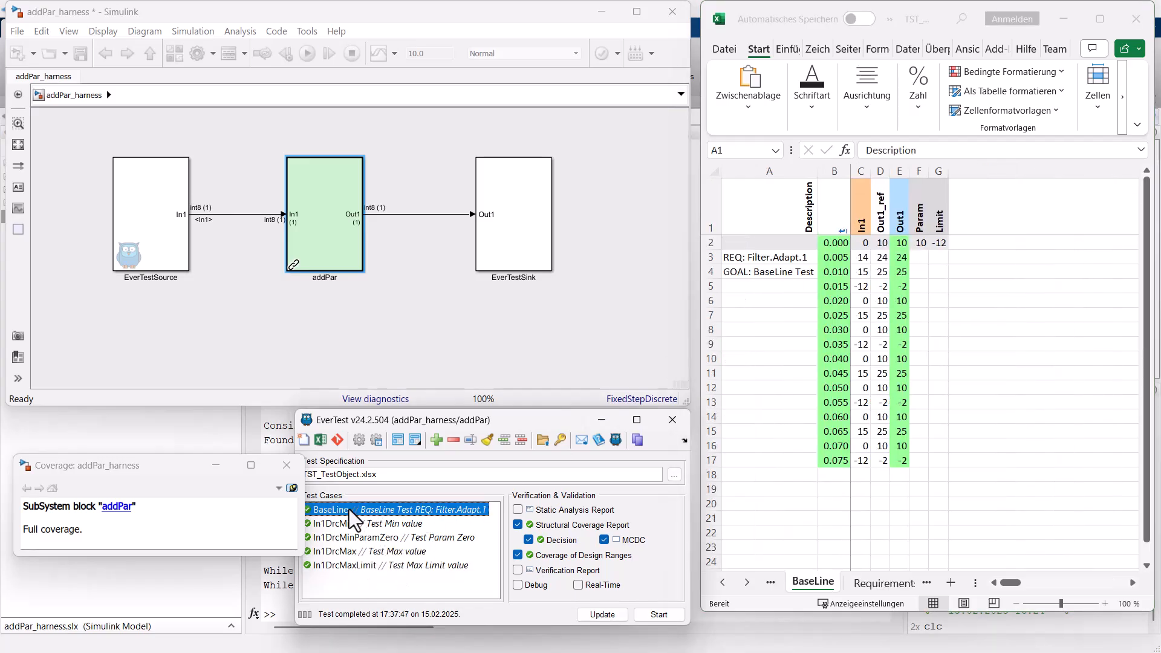
left_click(357, 565, "shift")
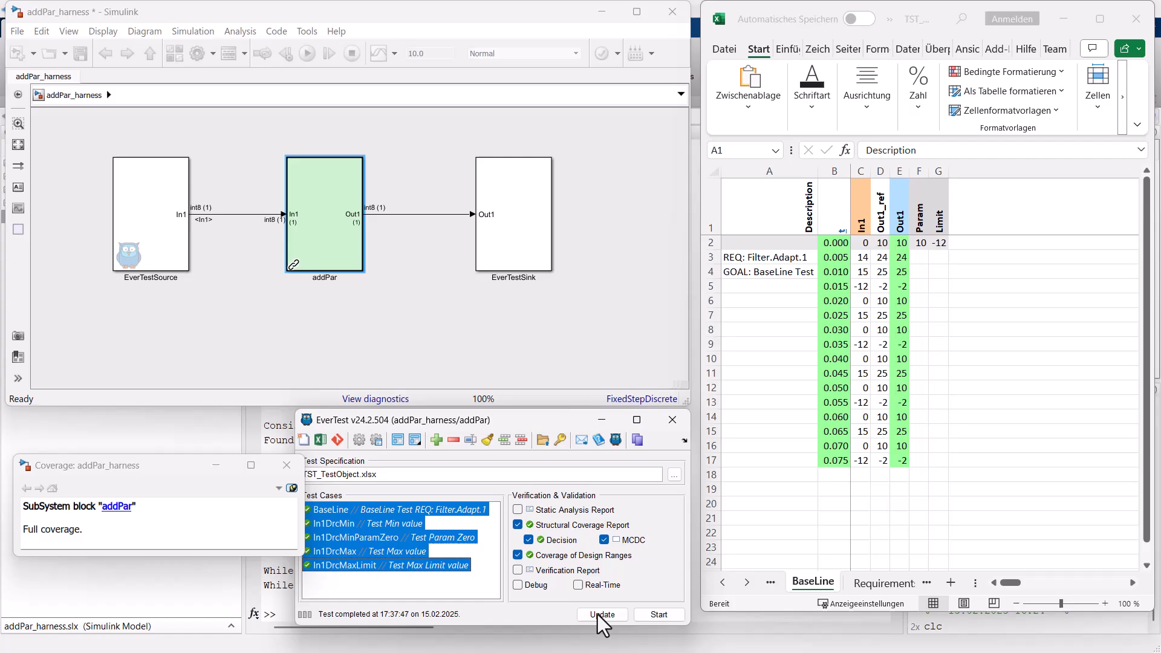
left_click(672, 618)
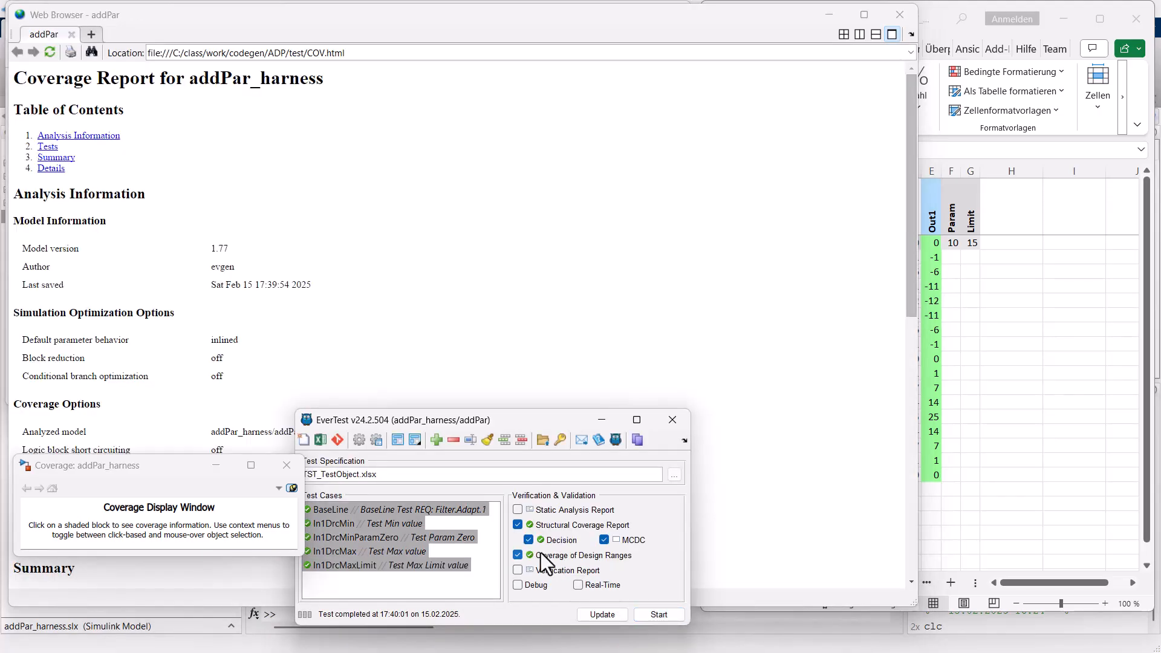
left_click(899, 14)
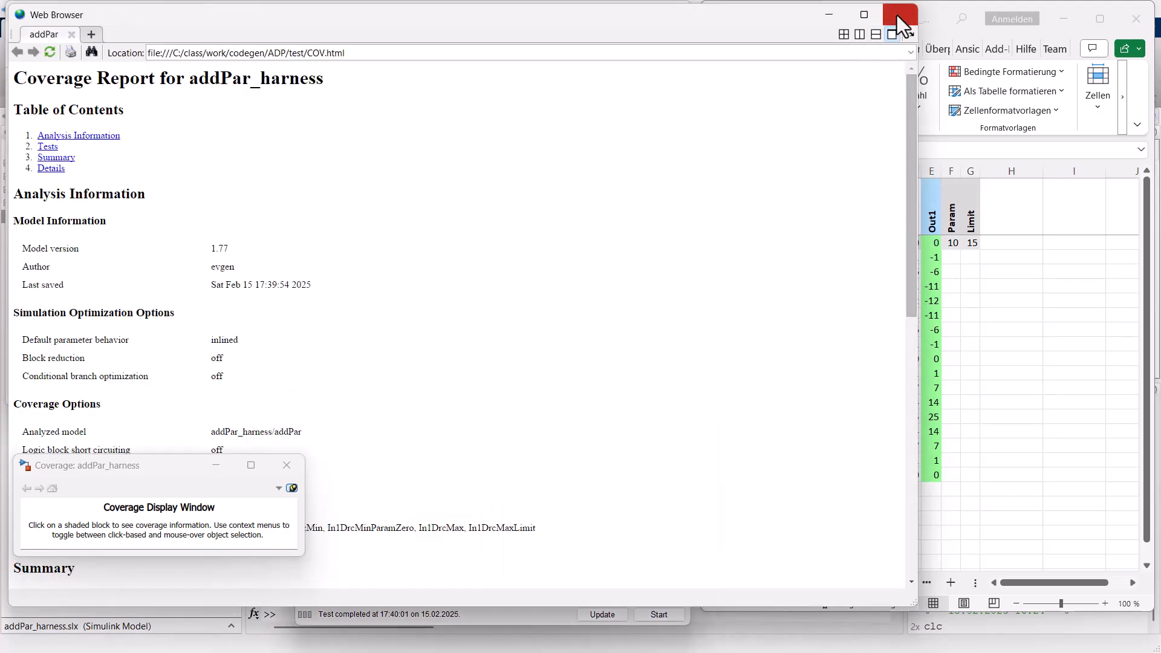
left_click(898, 17)
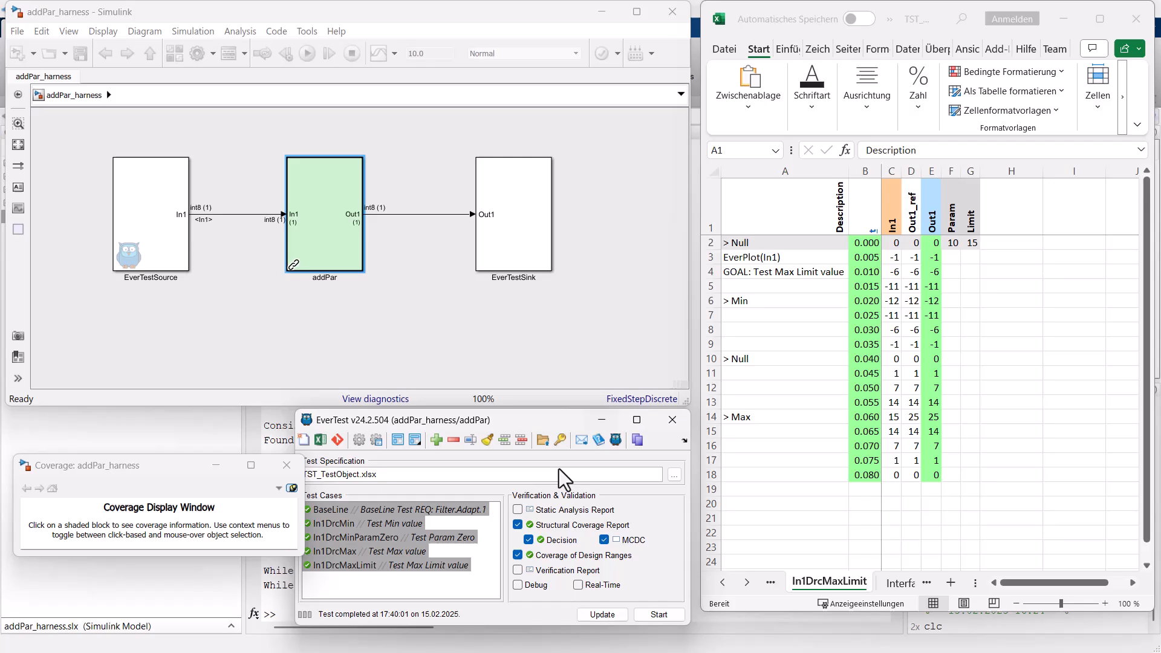
Run only the Static Analysis Report for addPar and bring the EverCheck report to the front.
right_click(533, 509)
left_click(539, 506)
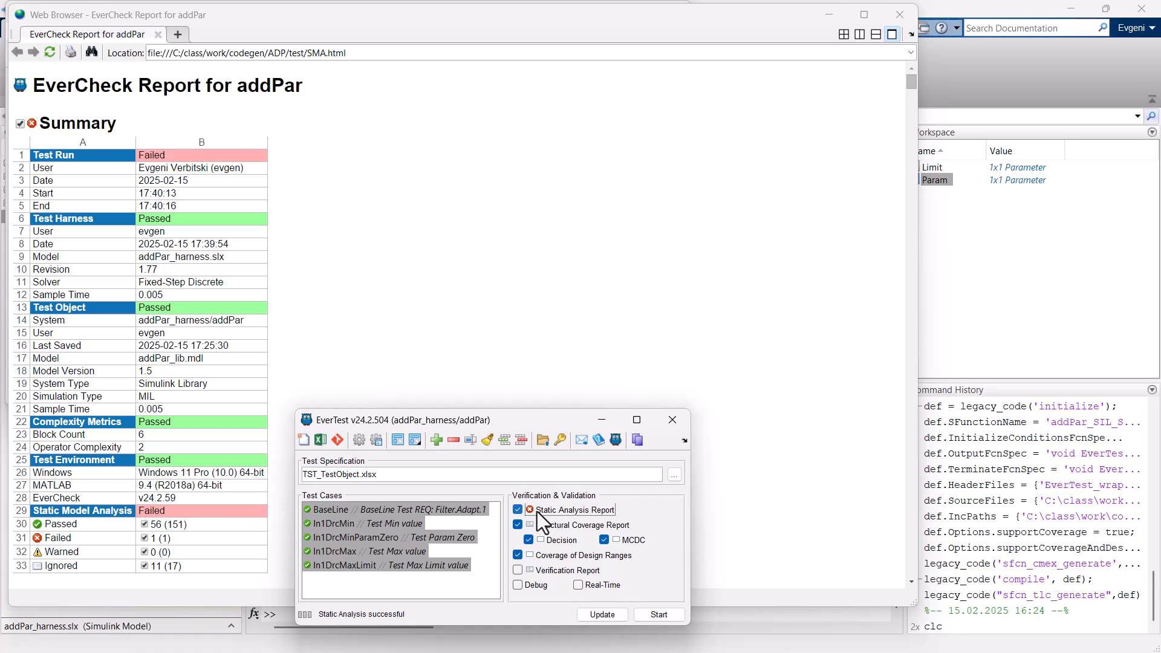
left_click(314, 280)
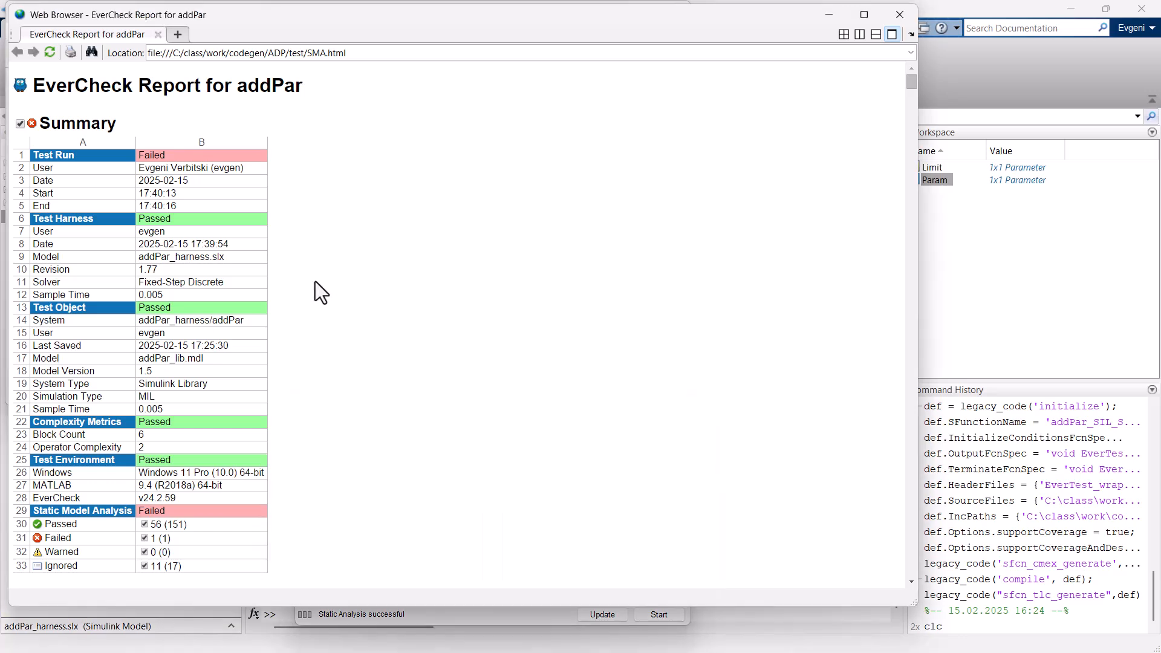
Hide the passed checks in the EverCheck report and go to the 3_Embedded_Coder section.
scroll(313, 306, "down", 3)
scroll(314, 306, "down", 5)
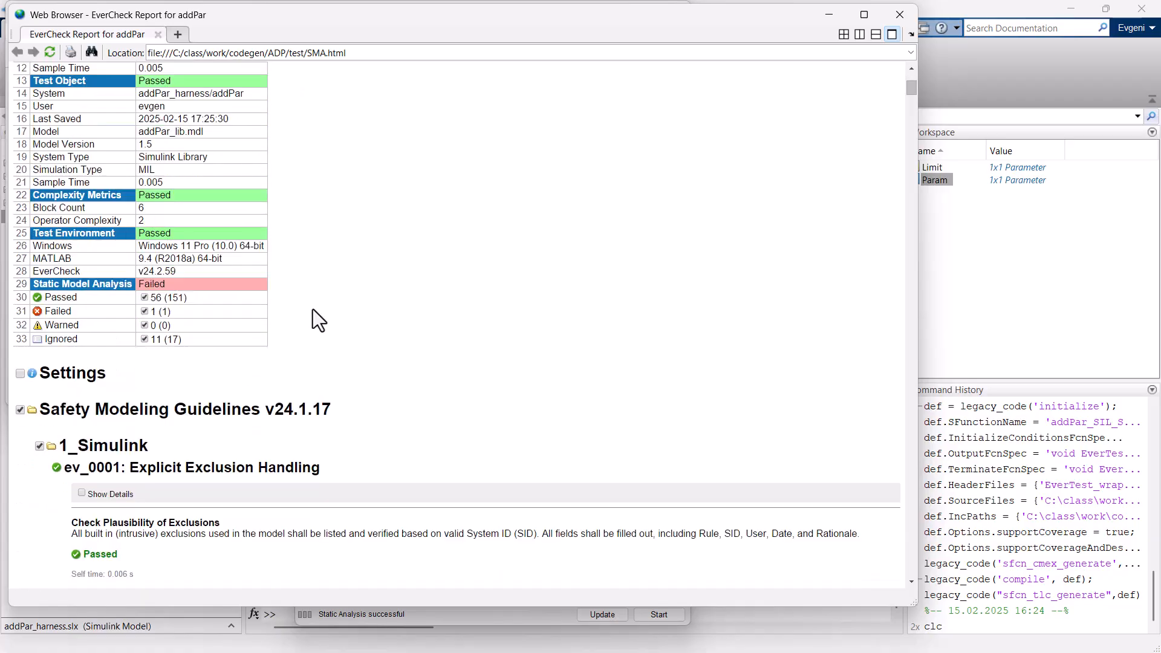
left_click(144, 298)
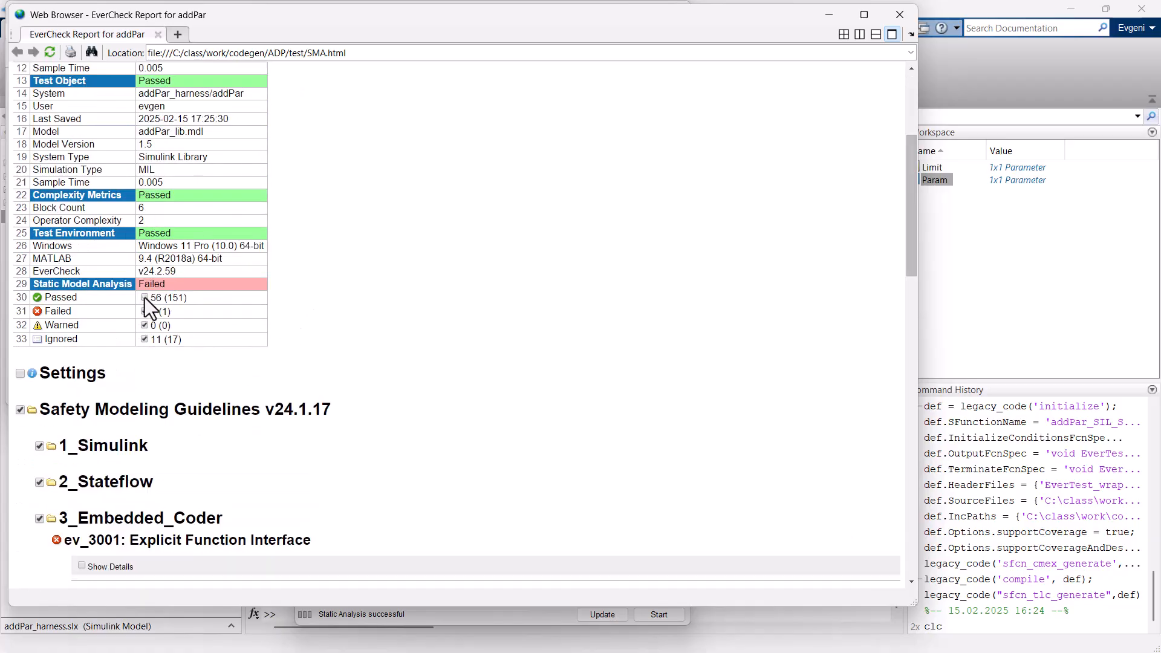
scroll(176, 335, "down", 10)
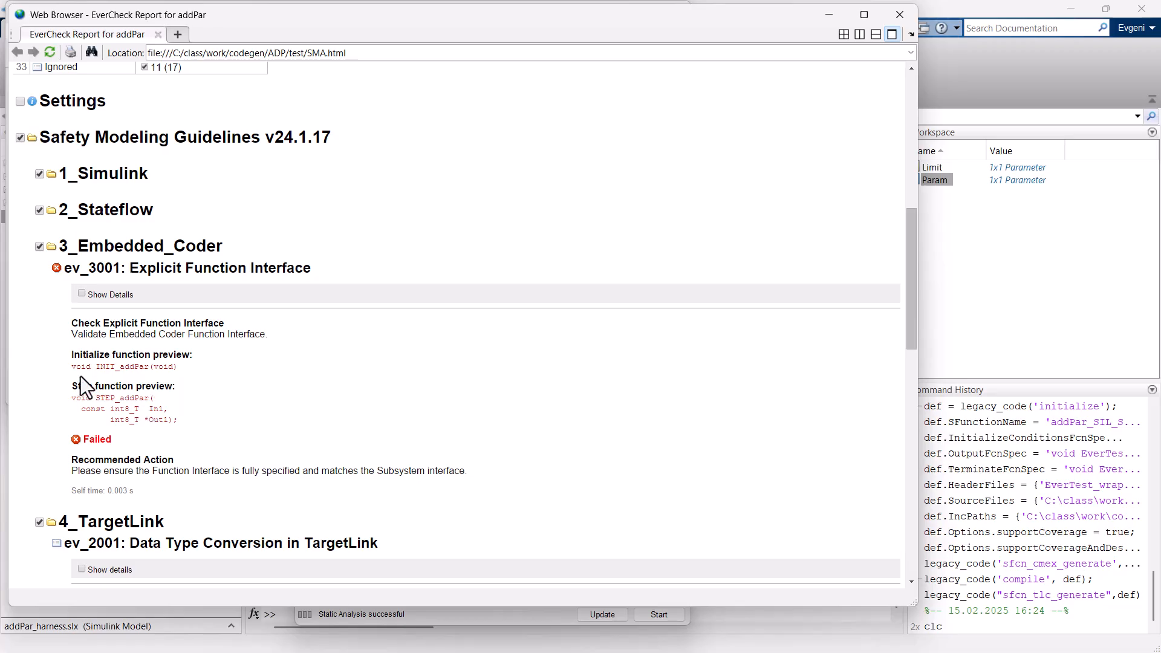
Examine the ev_3001 Explicit Function Interface check, including its initialize and step function previews, and close the report.
left_click_drag(101, 367, 169, 368)
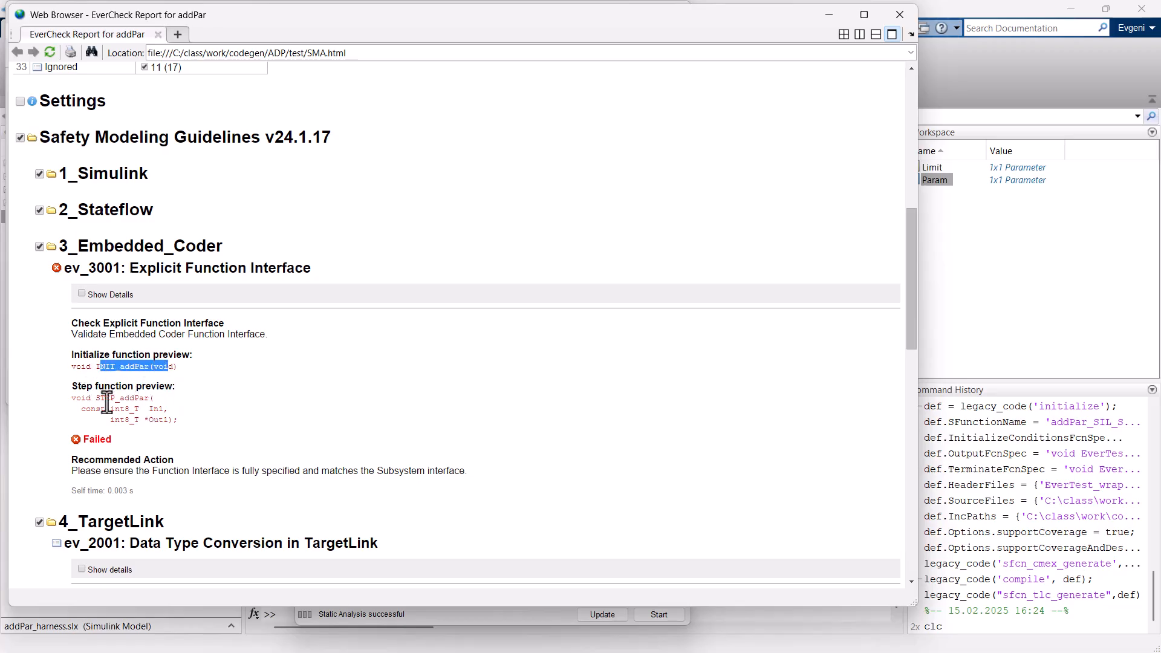
left_click_drag(100, 398, 161, 406)
left_click_drag(116, 334, 168, 338)
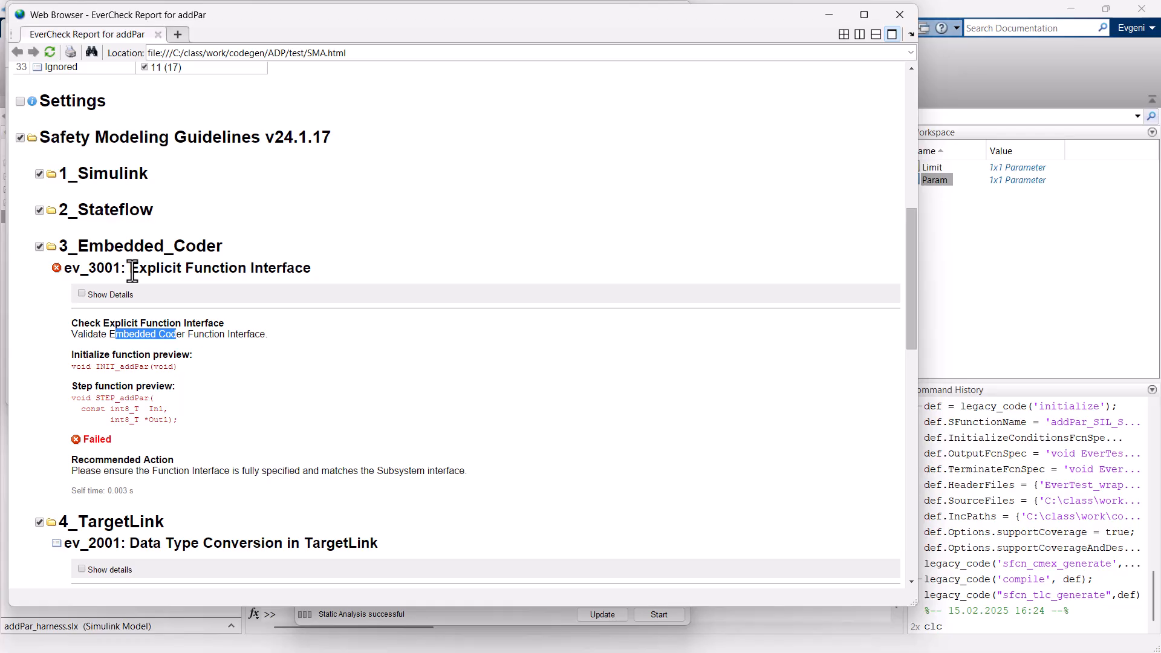
left_click_drag(130, 272, 302, 273)
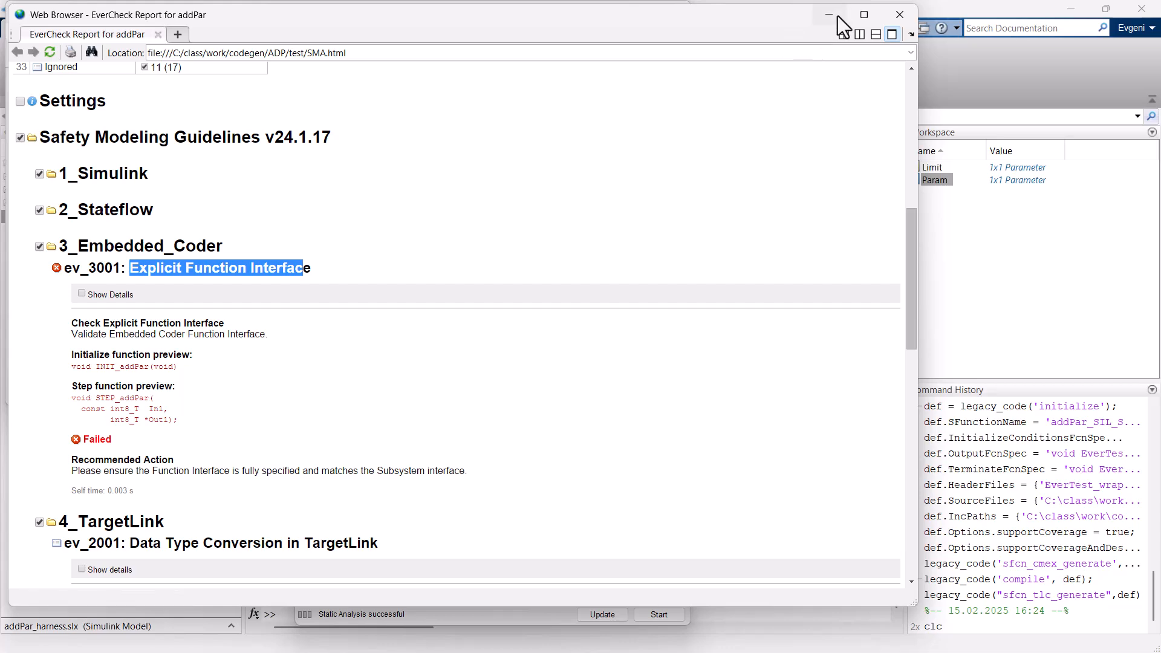
left_click(901, 15)
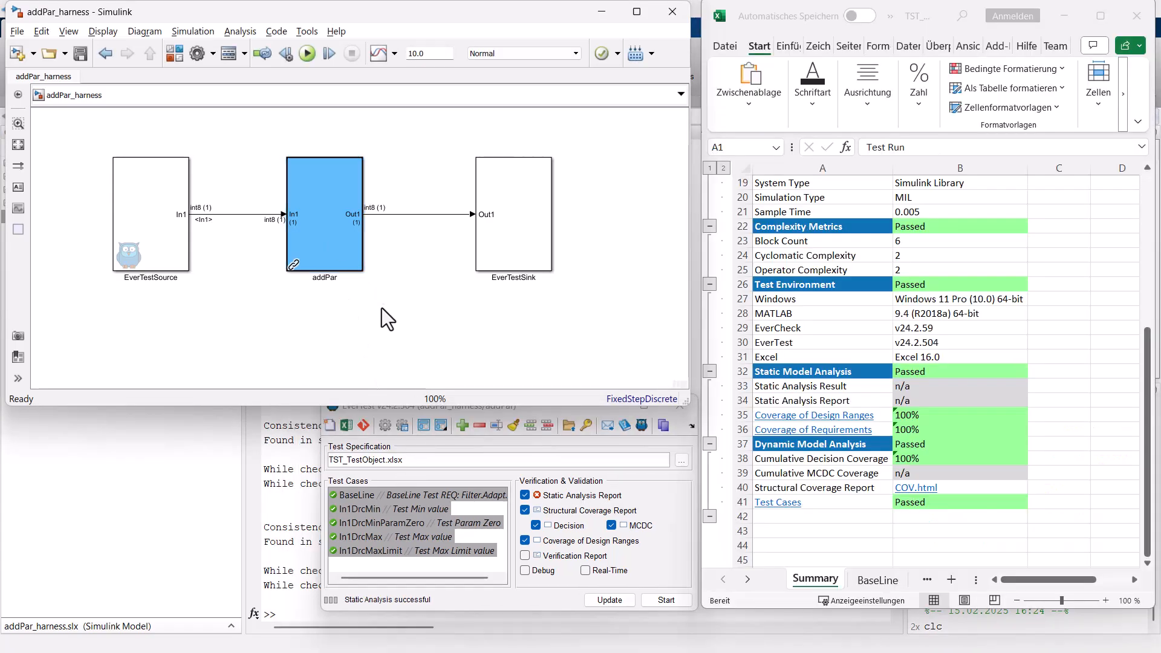
Review the BaseLine test case's Out1_ref reference values and look inside the addPar subsystem.
left_click(344, 242)
left_click(395, 498)
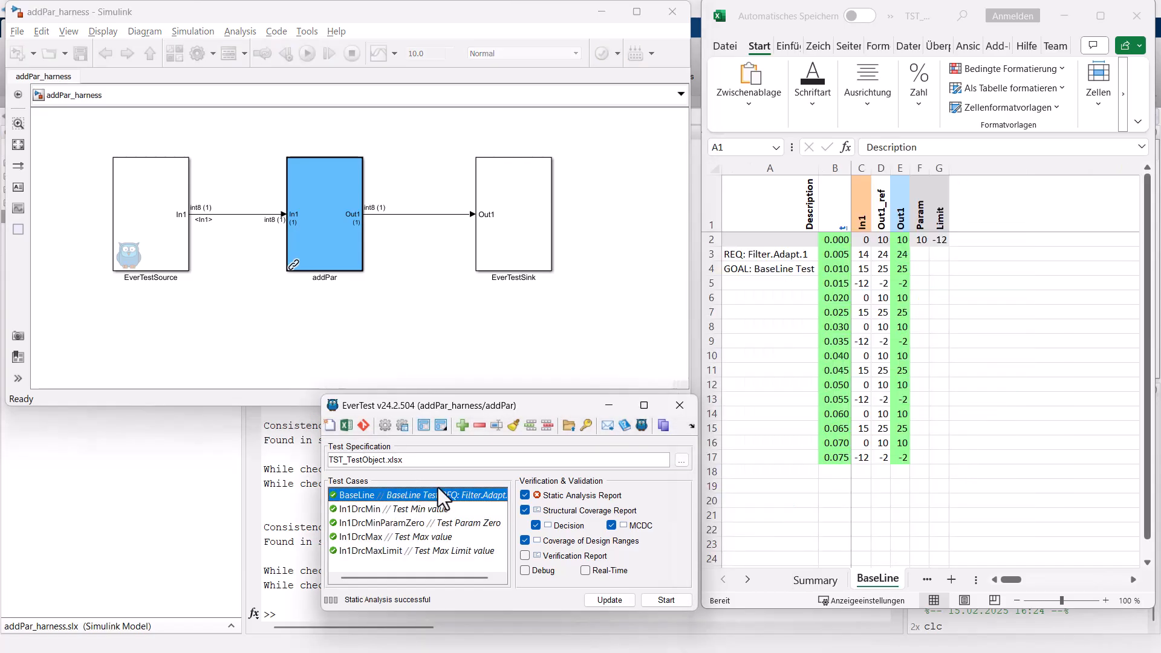
left_click(877, 248)
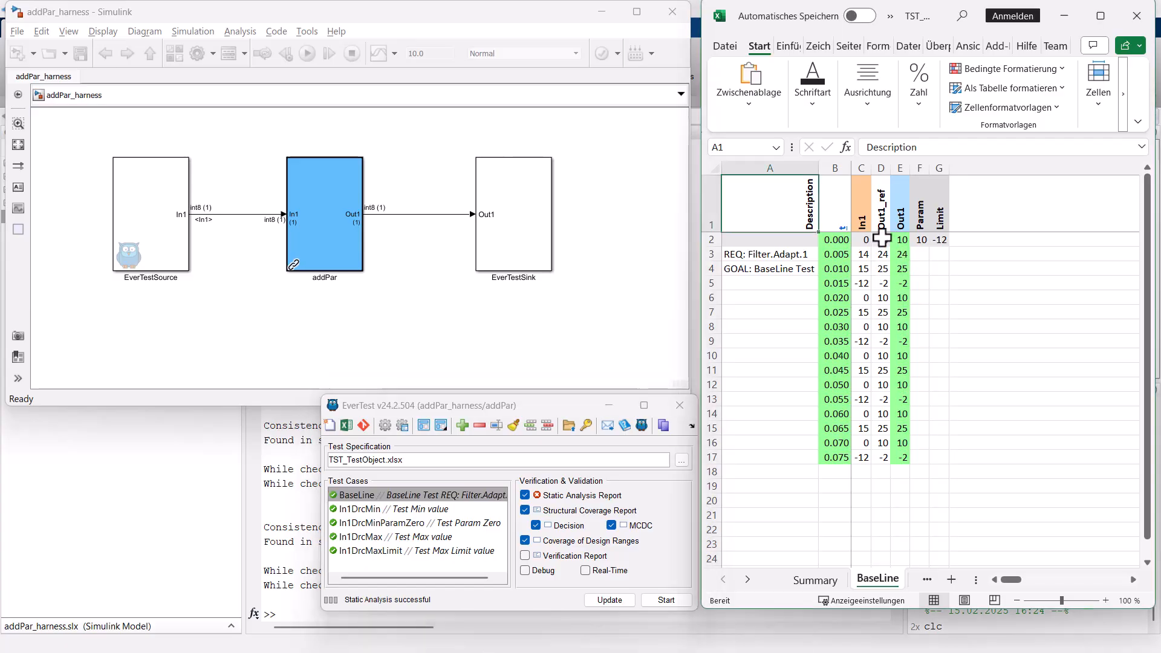
left_click_drag(882, 199, 883, 293)
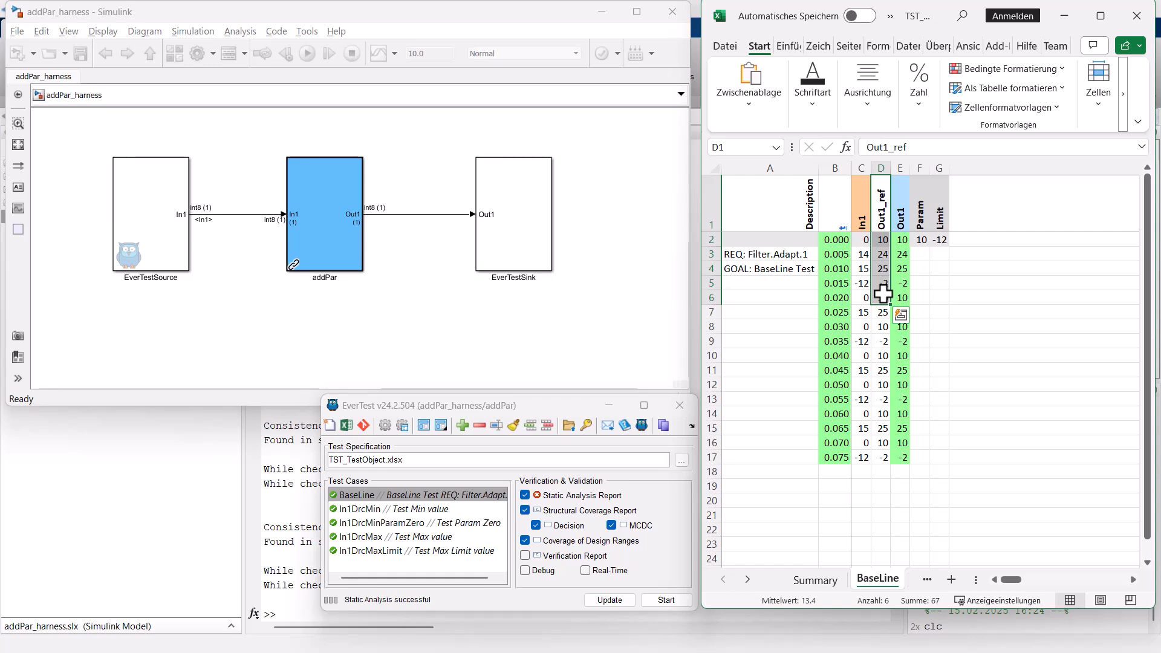
left_click(557, 511)
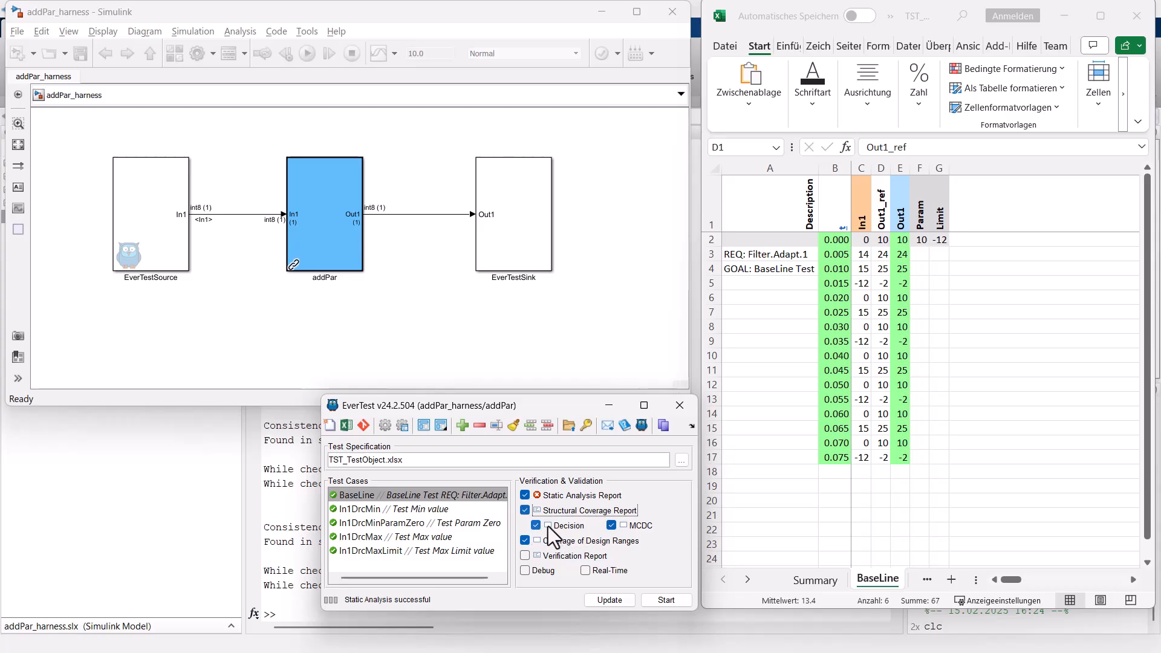
double_click(314, 238)
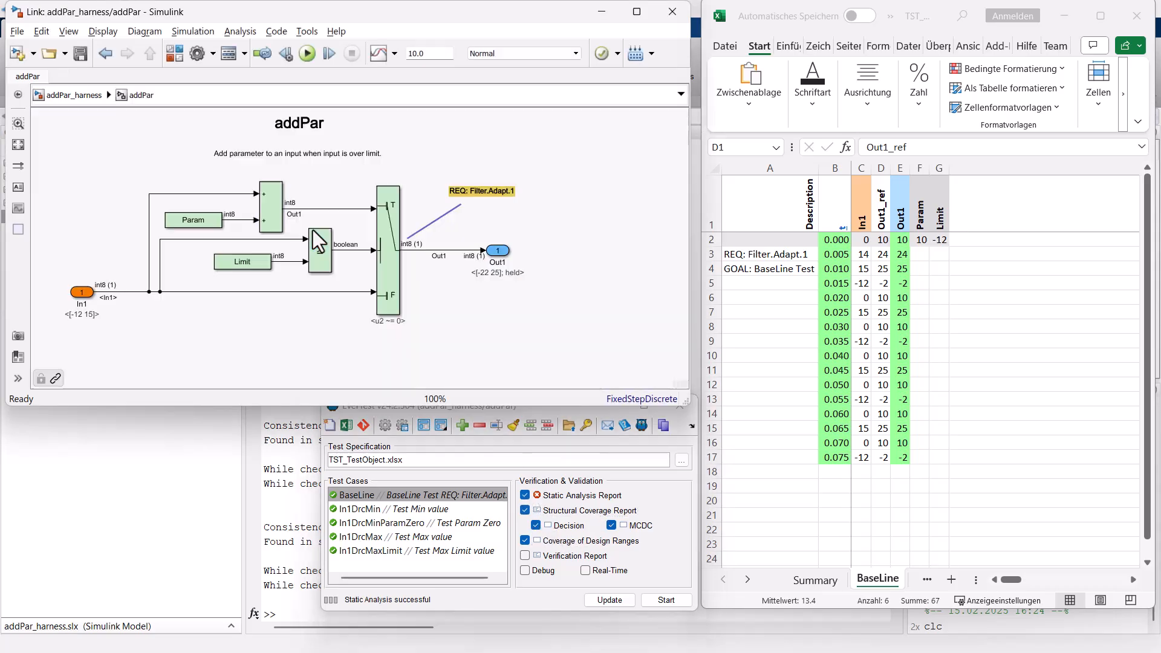
Rerun all five test cases with static analysis and structural coverage enabled, and minimize the EverCheck report window.
left_click(424, 553, "shift")
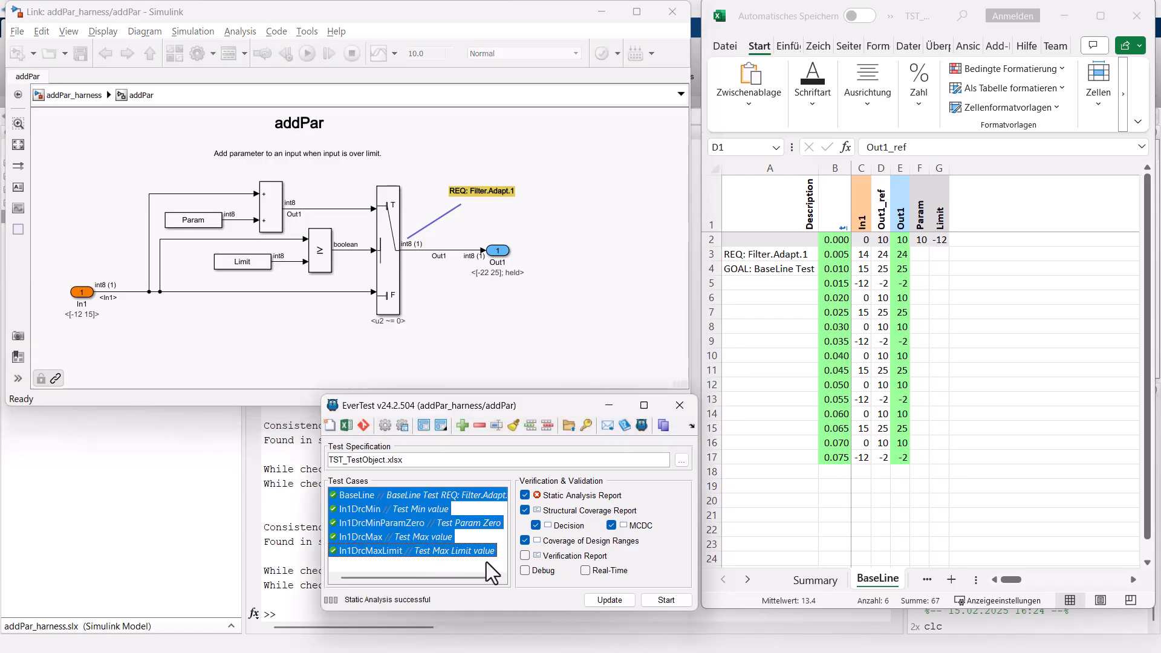
left_click(675, 600)
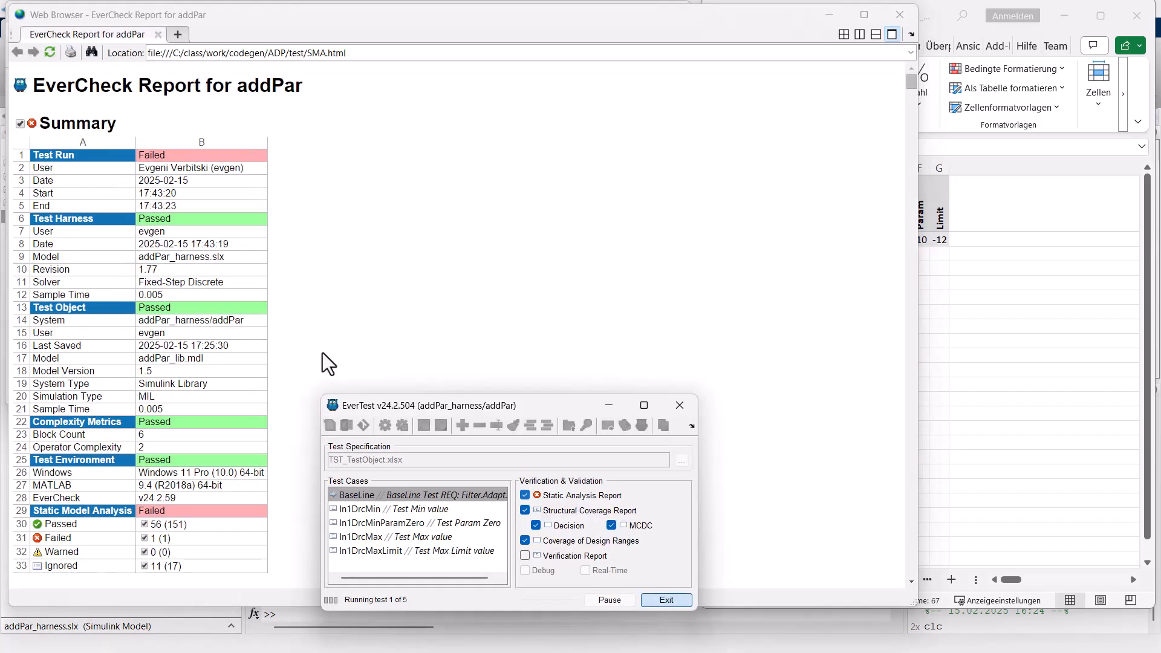
left_click(828, 15)
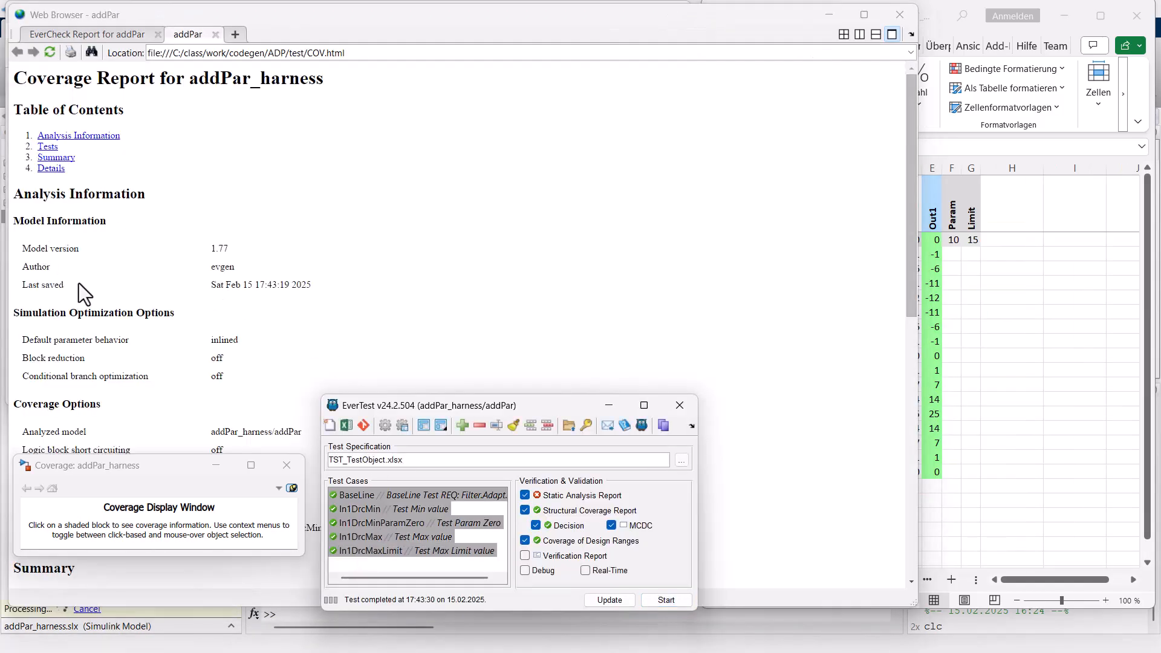
Examine the decision and condition coverage of addPar in the coverage report, and minimize the report window.
left_click(435, 196)
scroll(433, 219, "down", 10)
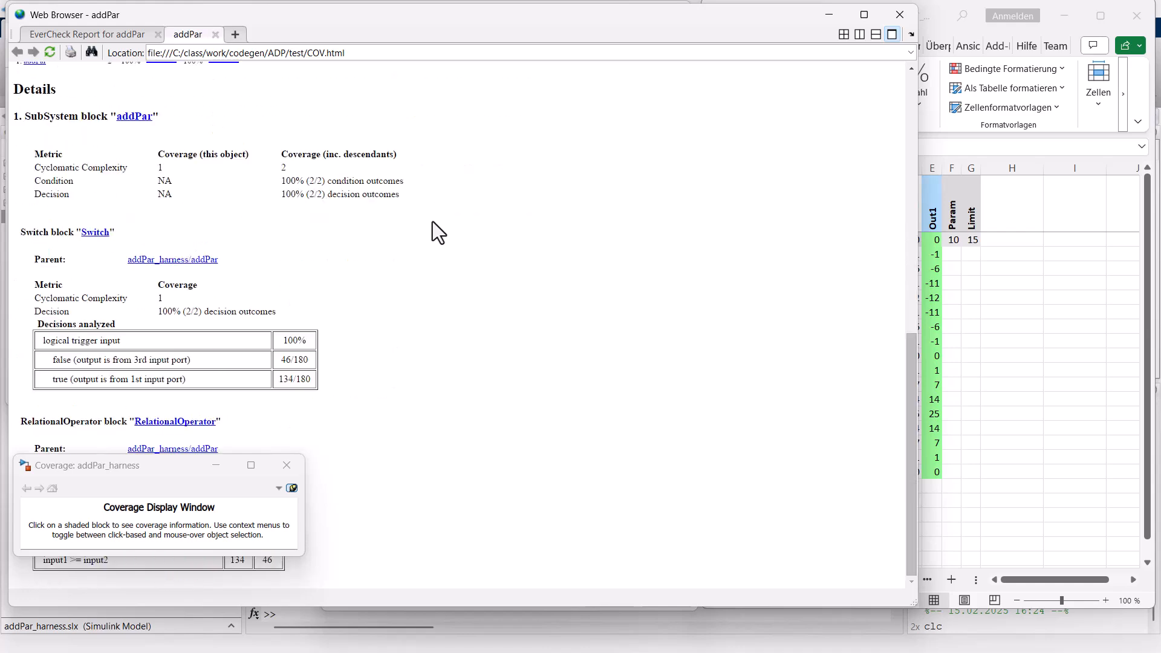
scroll(433, 221, "up", 4)
left_click_drag(118, 199, 307, 244)
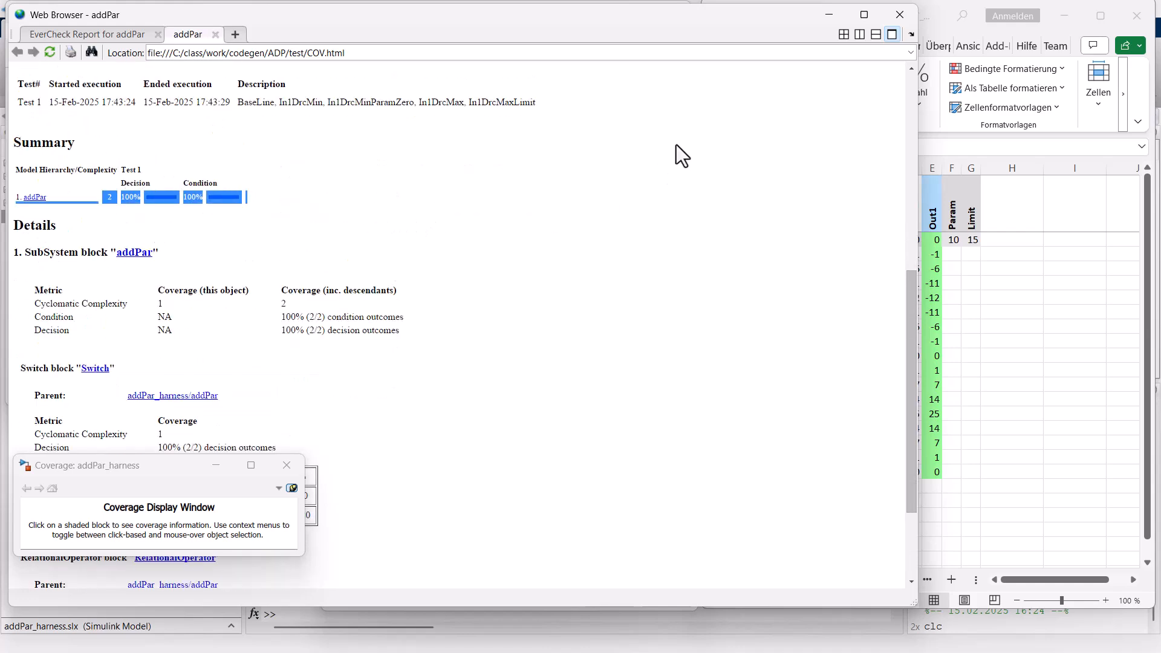
left_click(828, 14)
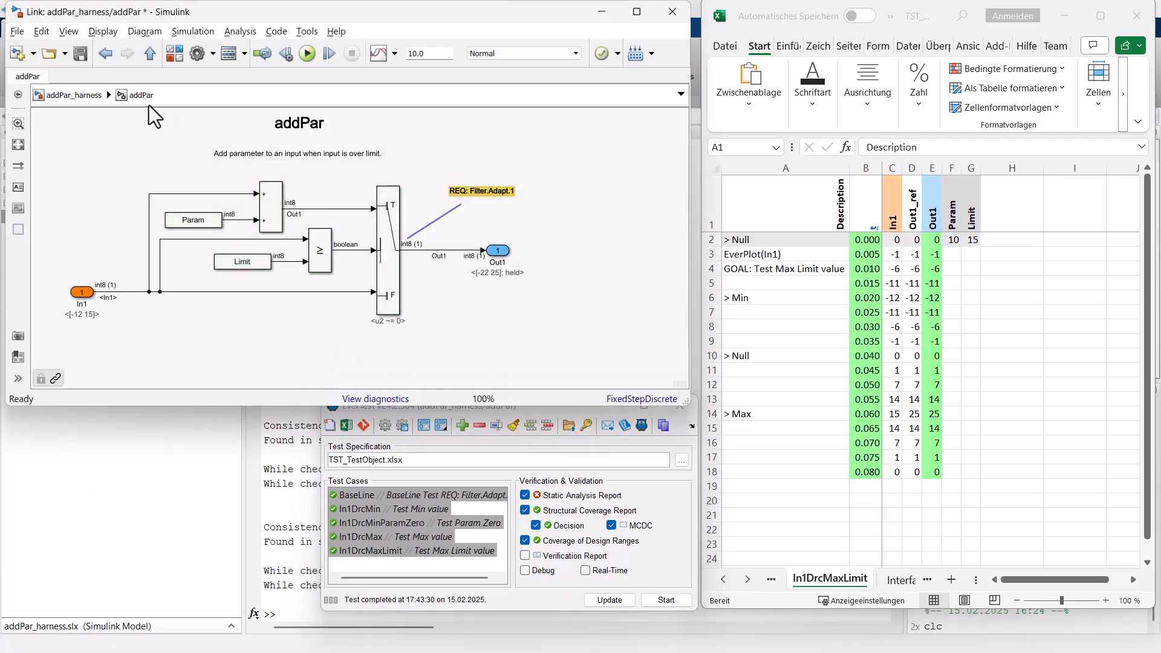
Return to the addPar_harness level and open EverTest's Integrate External C-Code dialog for the addPar block.
left_click(73, 92)
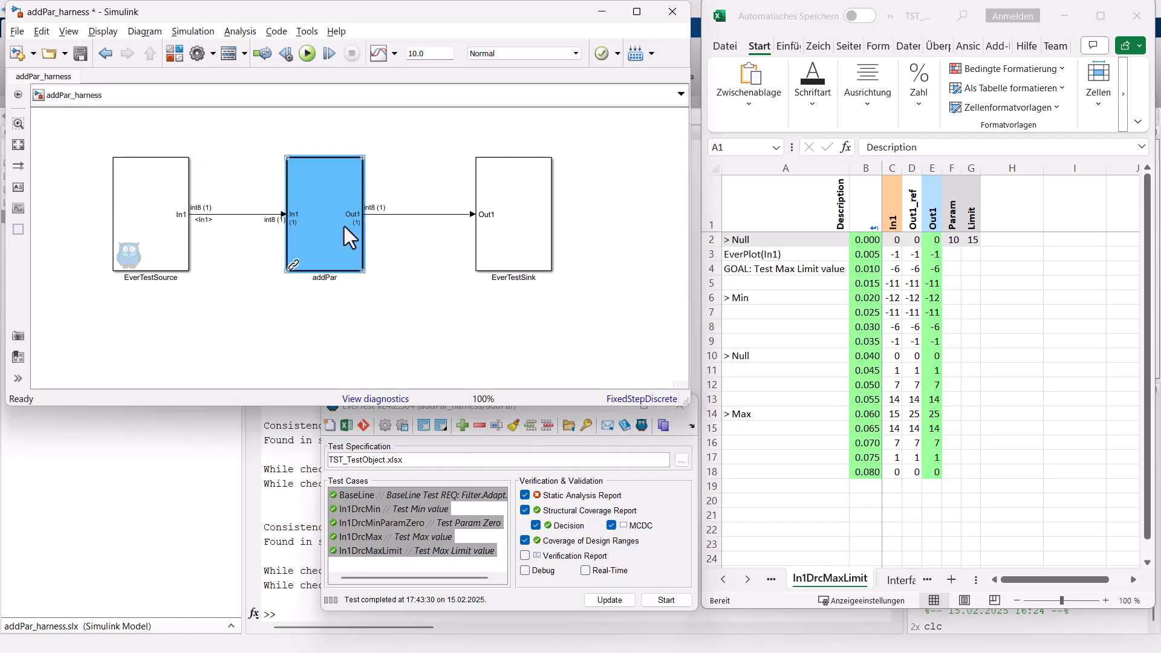
right_click(330, 237)
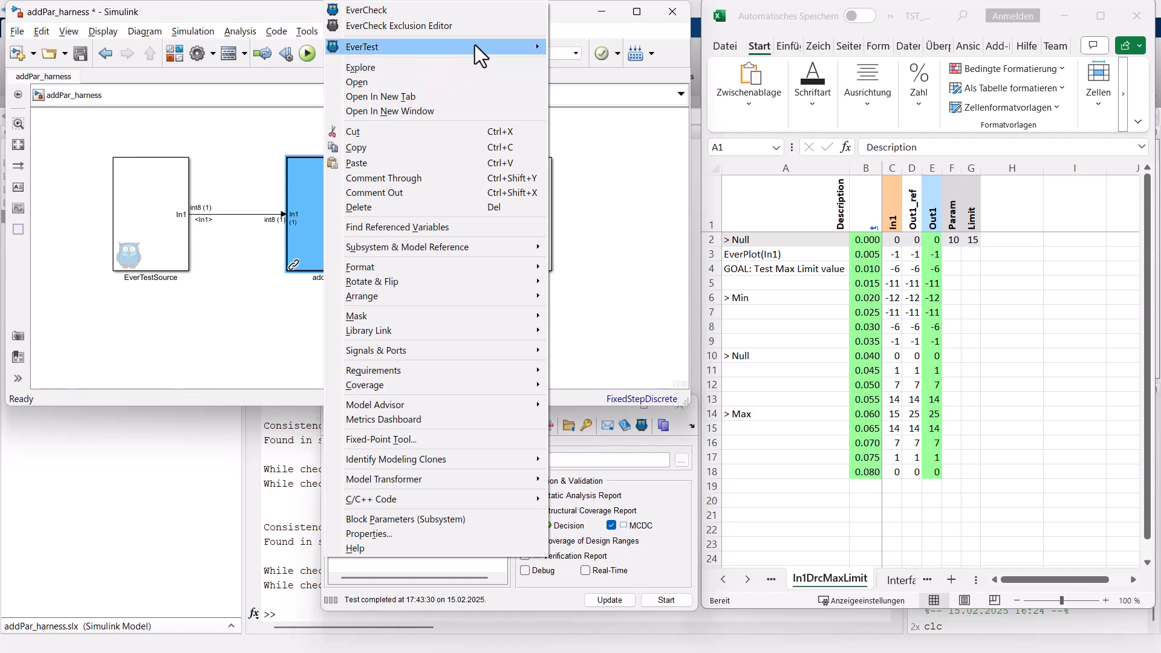
mouse_move(476, 45)
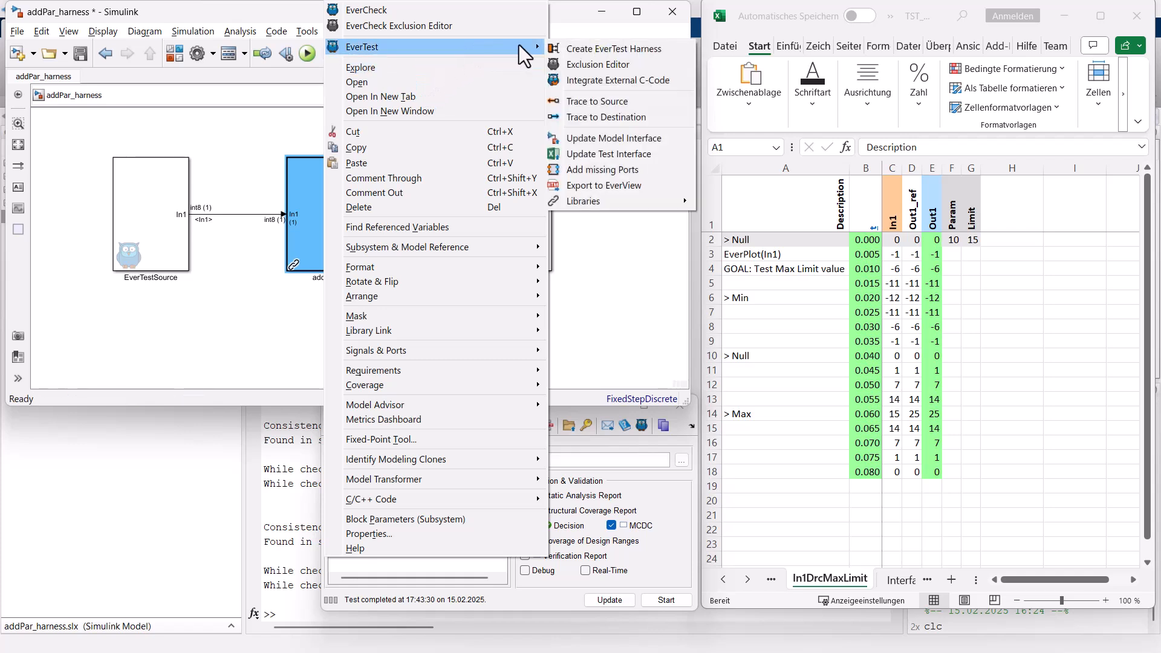
left_click(604, 82)
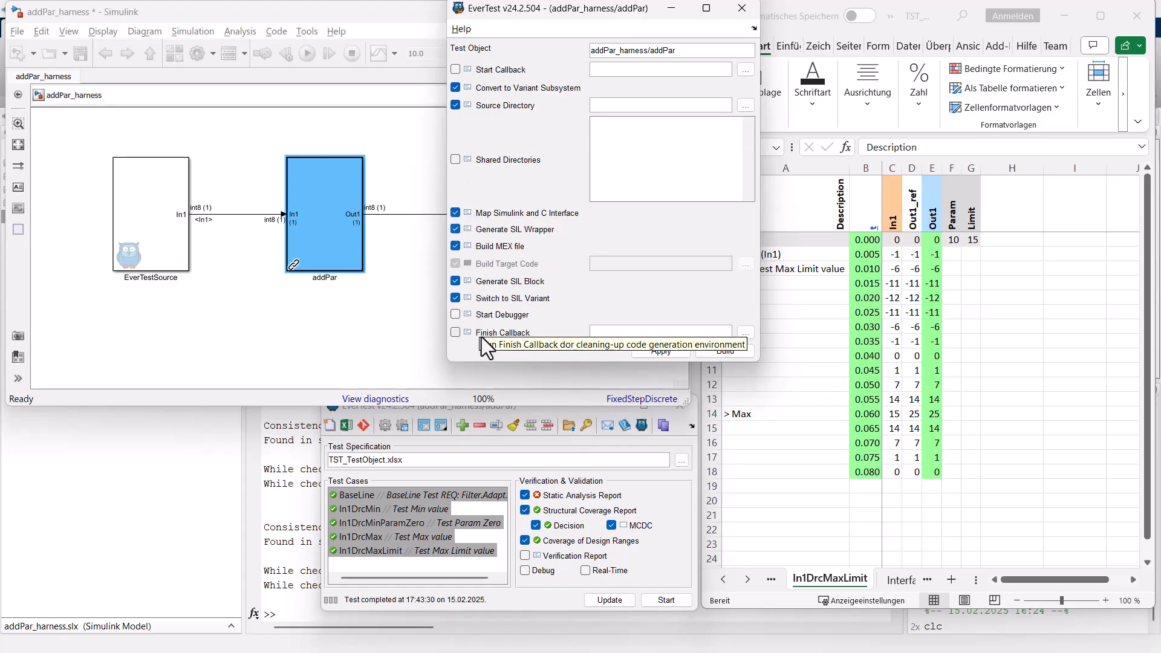
Convert the addPar block to a variant subsystem and look inside the resulting addPar_var at its addPar variant.
right_click(499, 89)
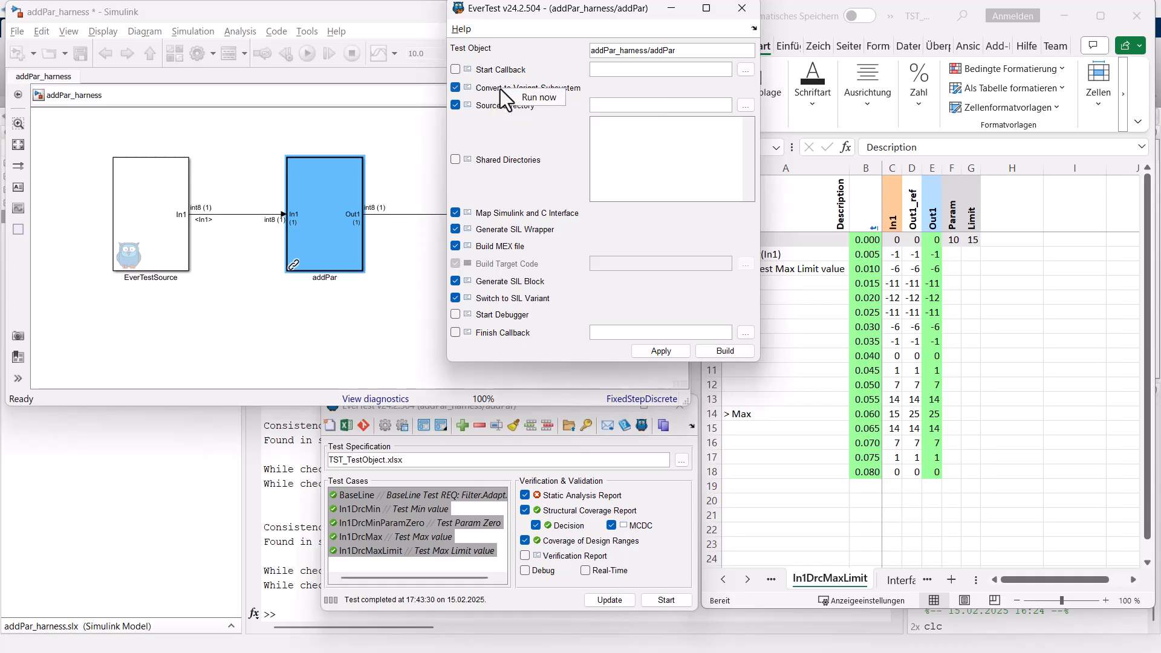
left_click(515, 96)
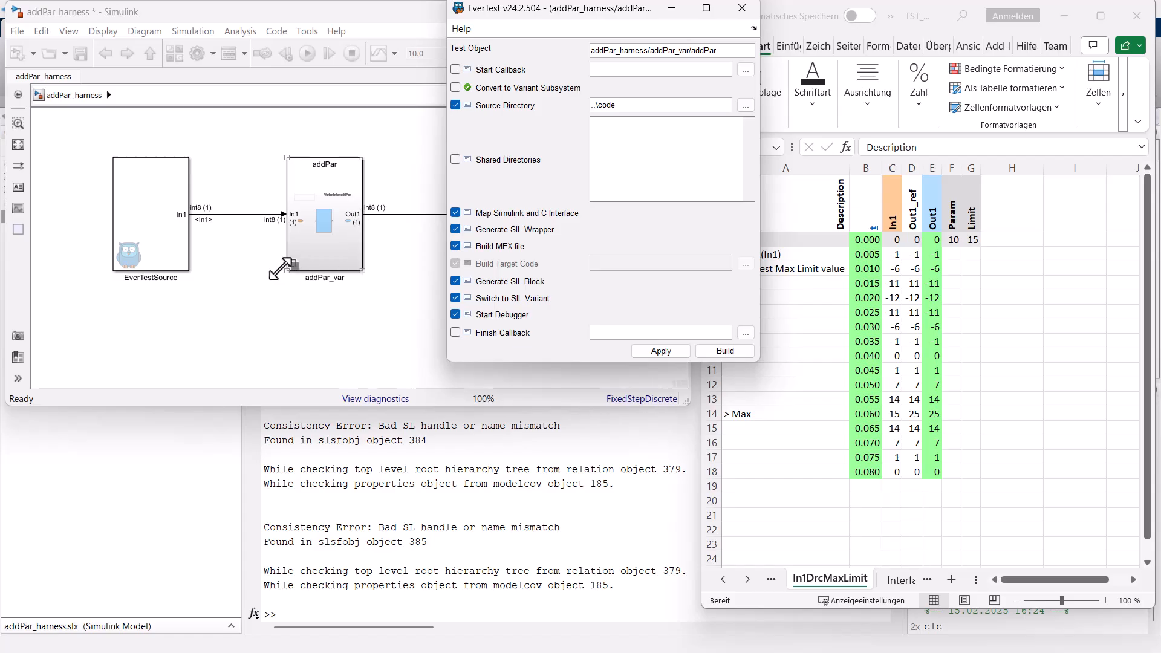
double_click(320, 256)
left_click(224, 204)
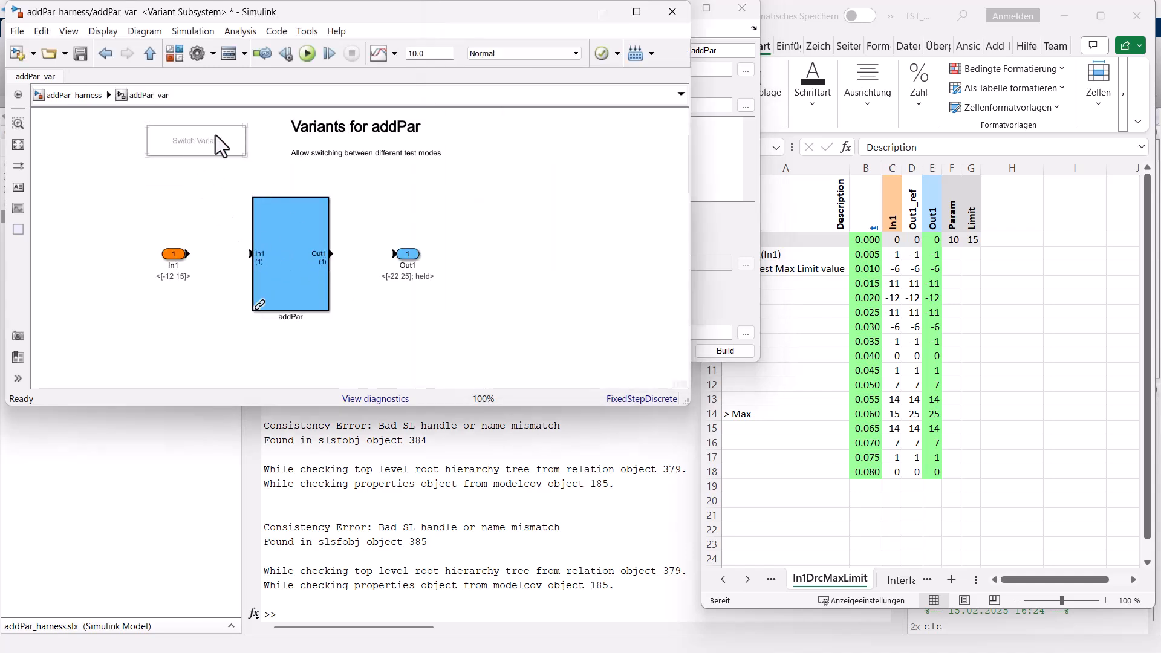
left_click(310, 259)
double_click(303, 256)
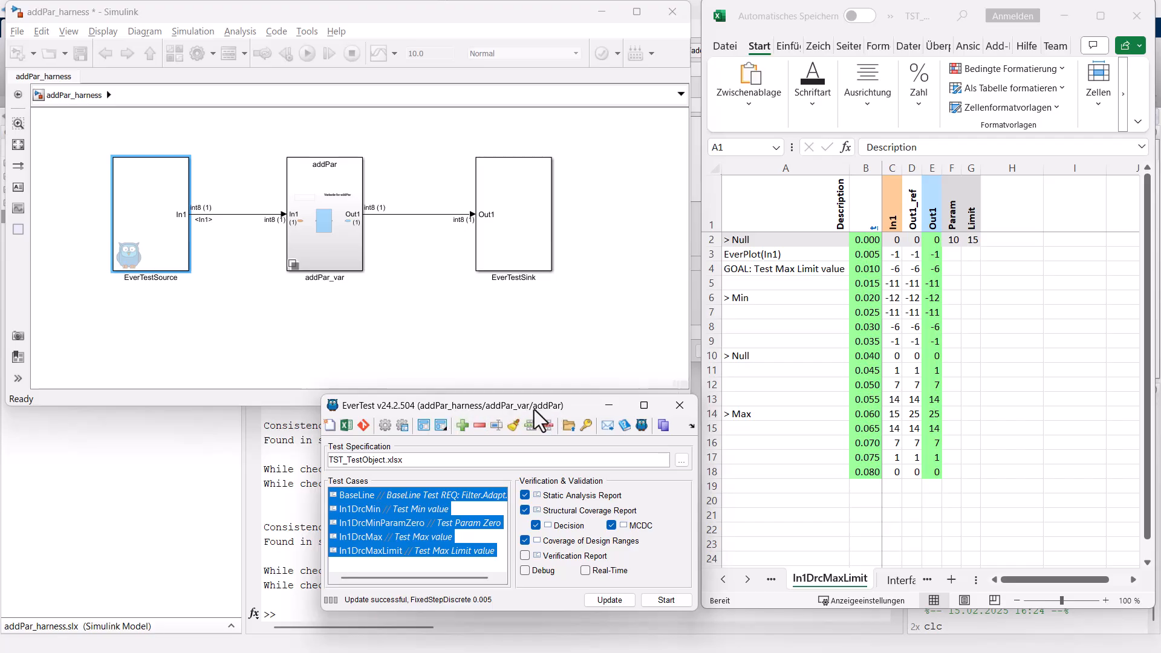
Check the Test Object path in the EverTest project settings and close the settings unchanged.
left_click(385, 426)
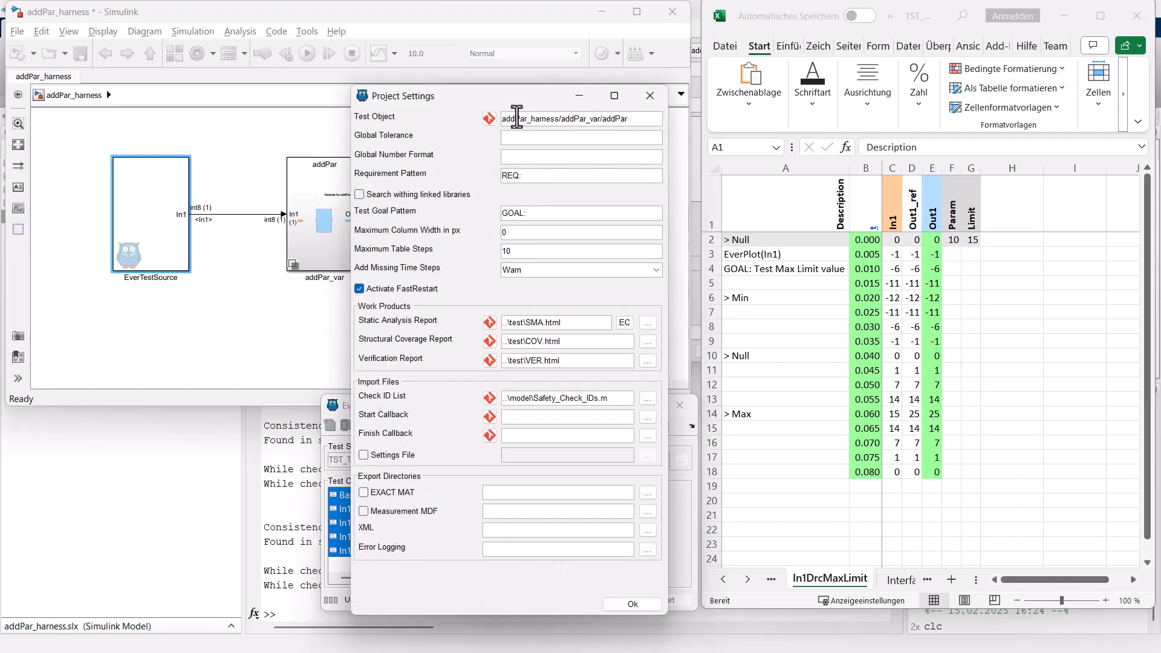
left_click_drag(515, 119, 652, 112)
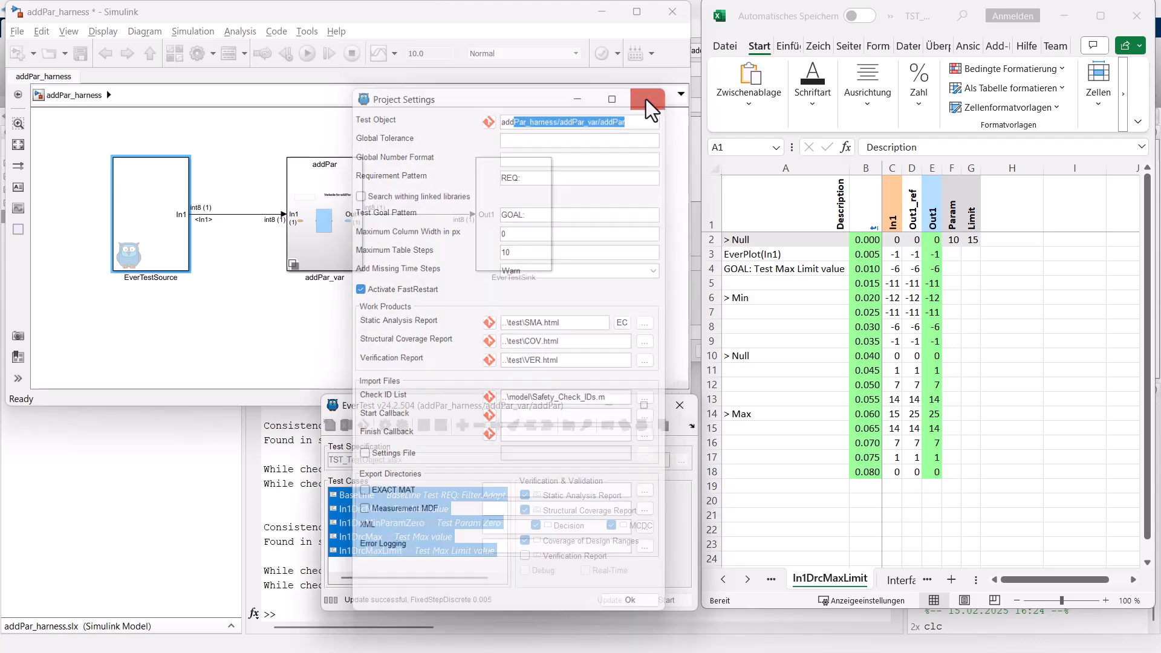
left_click(648, 100)
Look inside the addPar variant within addPar_var and bring up EverTest's external C-code integration dialog for that block.
double_click(330, 242)
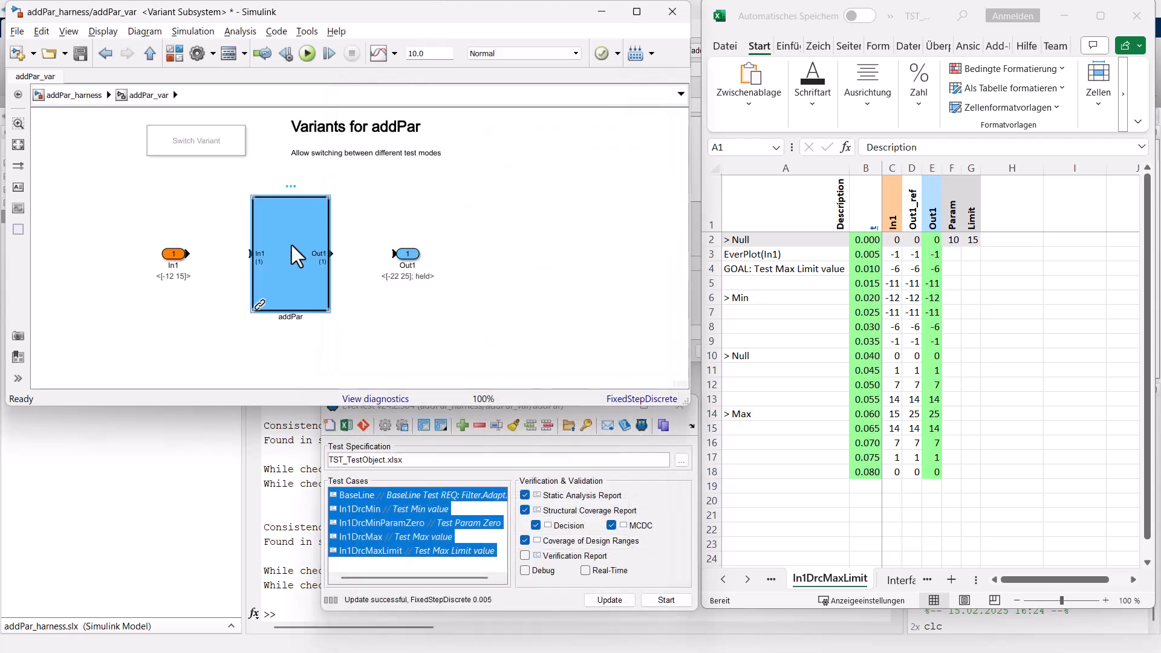
double_click(292, 245)
left_click(140, 96)
left_click(300, 261)
right_click(311, 248)
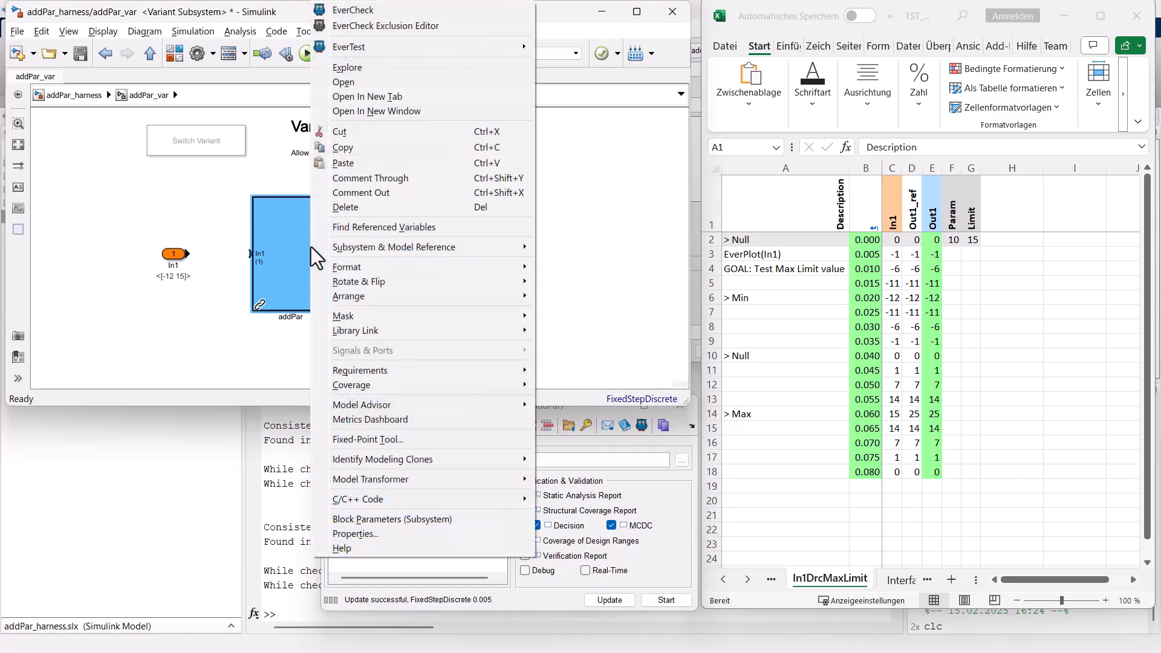
left_click(357, 47)
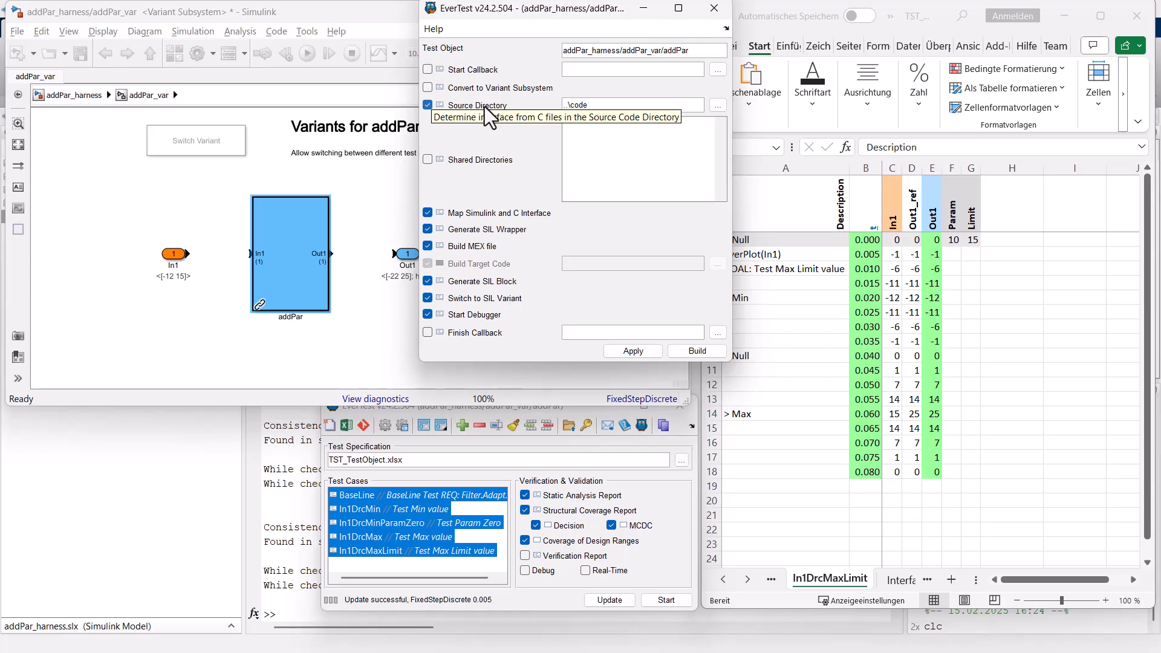
Run all EverCheck checks on the addPar variant and correct its function interface through ev_3001 Explicit Function Interface, rerunning that check.
right_click(317, 232)
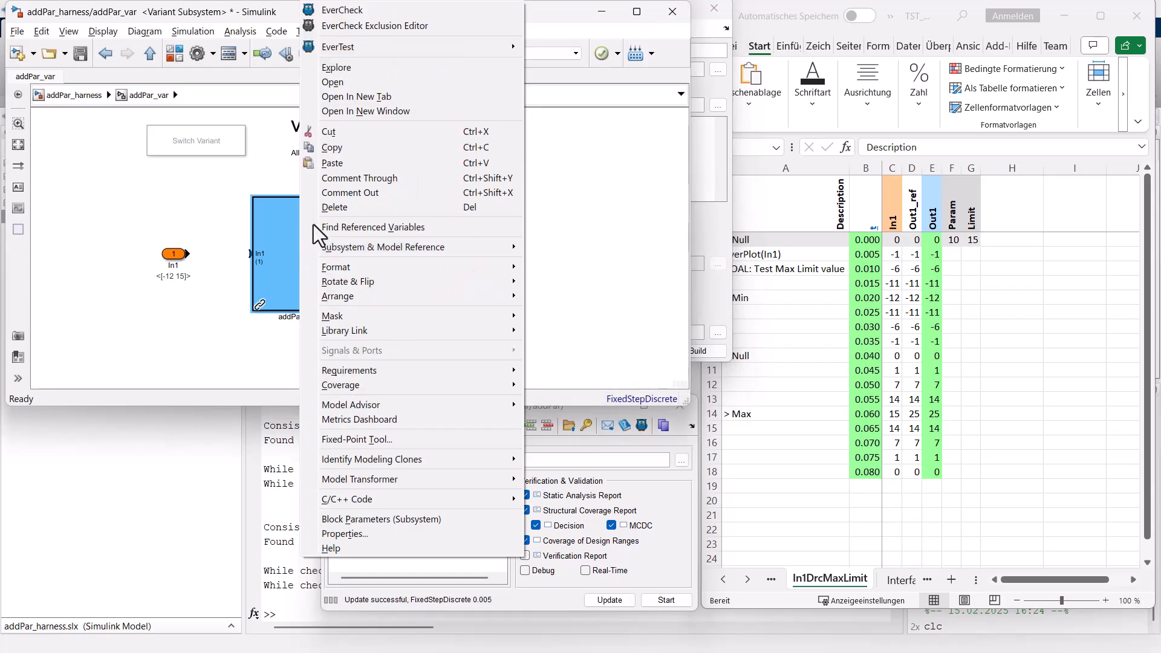
left_click(331, 26)
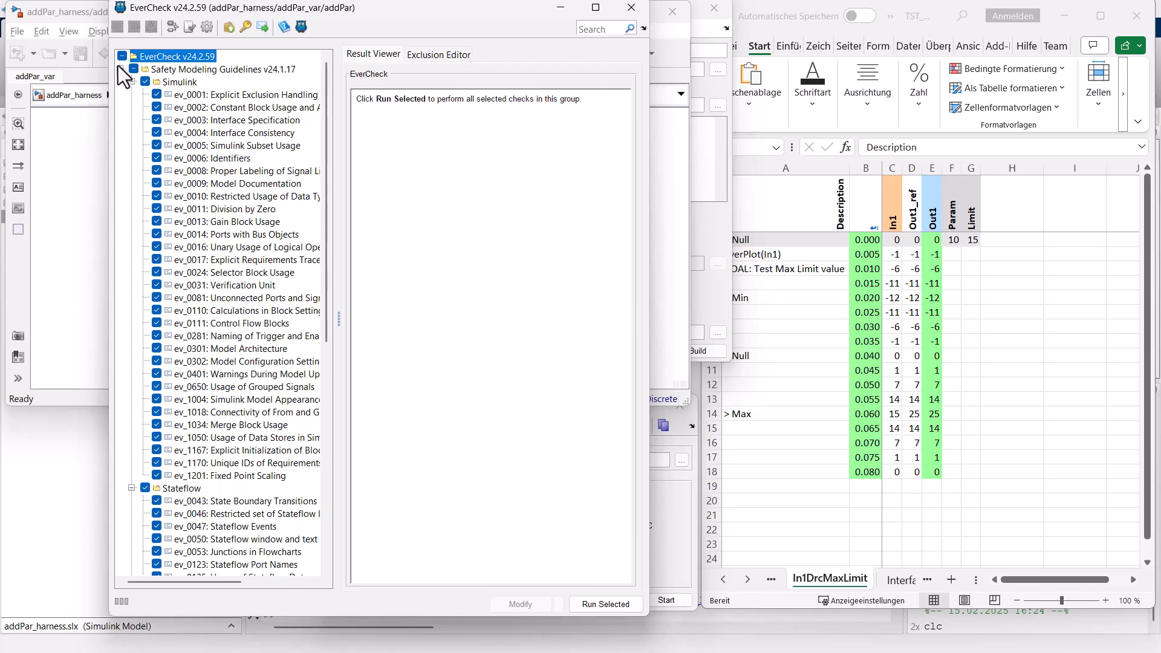
double_click(149, 57)
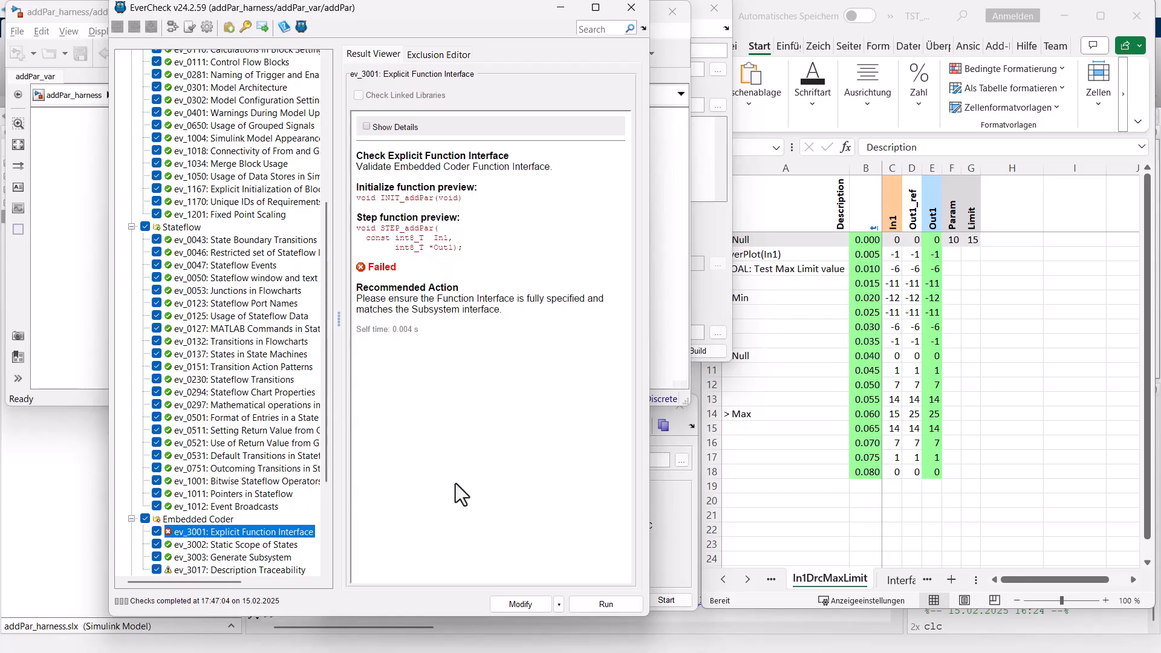
left_click(525, 605)
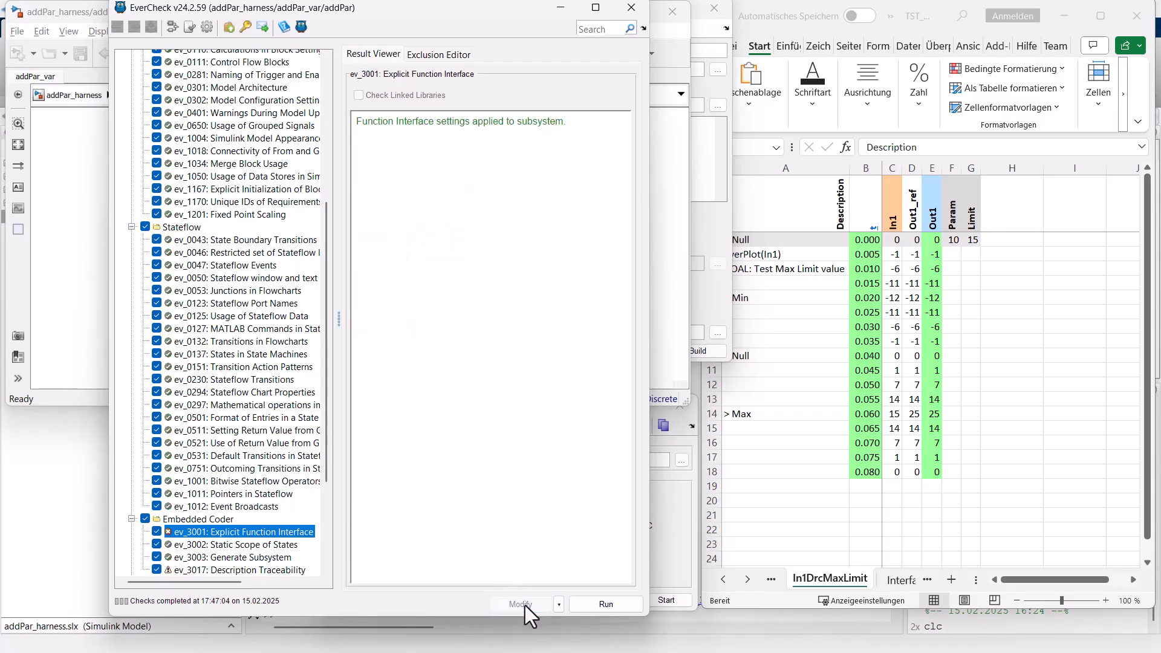
left_click(600, 606)
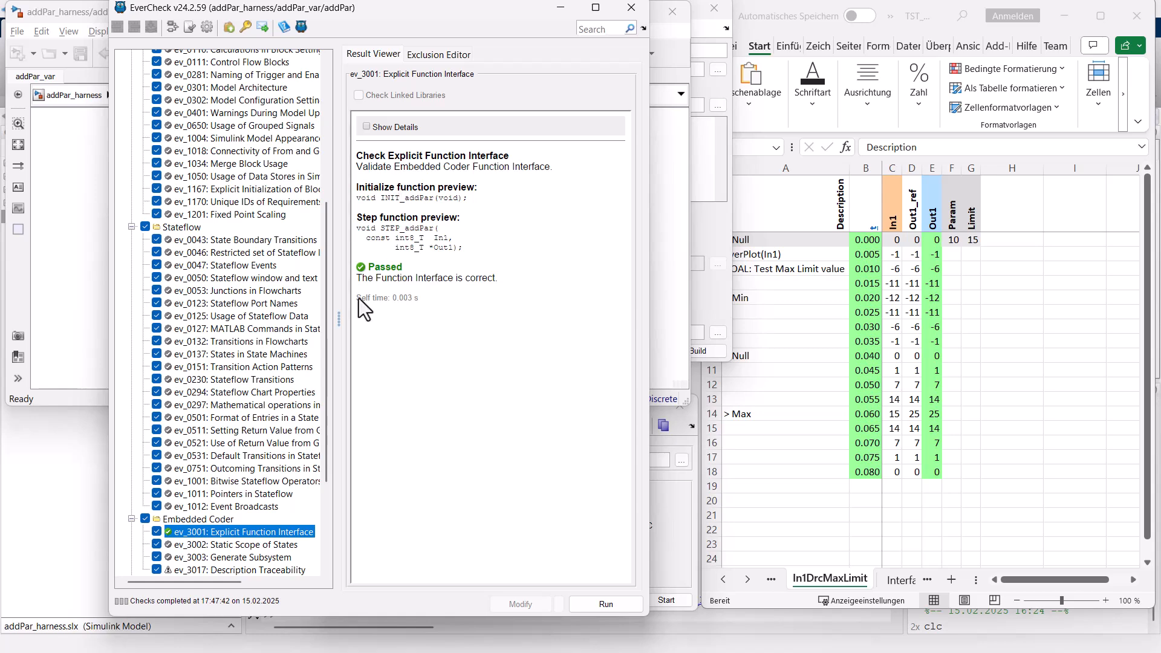
Rerun ev_3002 Static Scope of States, and save the model while rerunning ev_3017 Description Traceability.
left_click(256, 547)
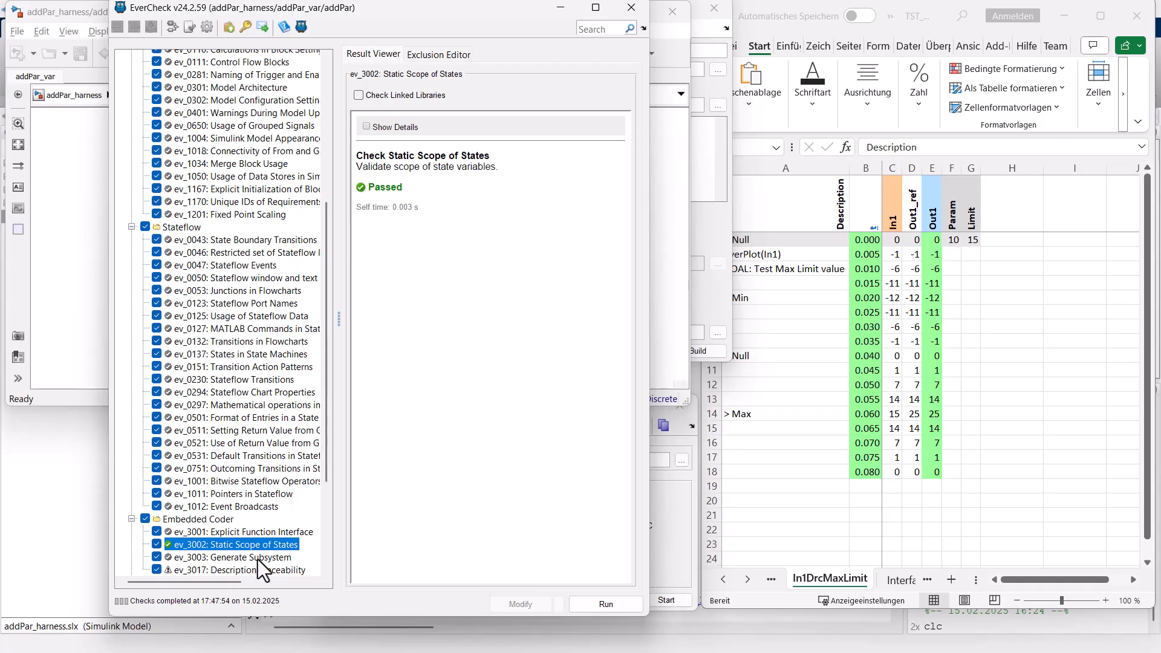
left_click(260, 570)
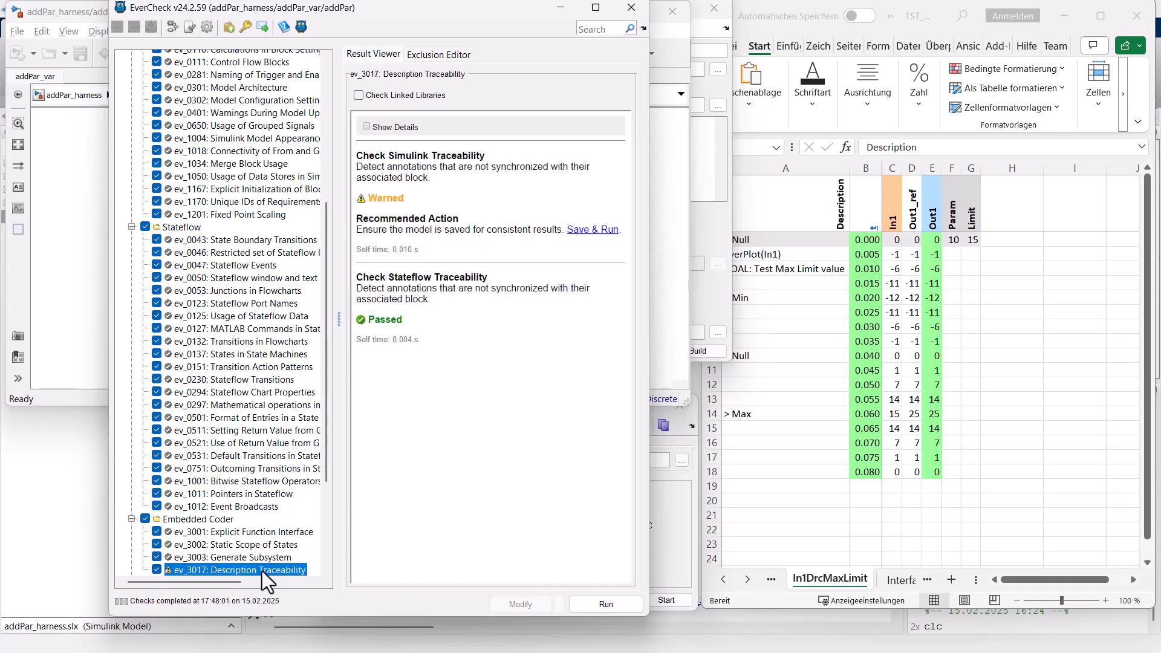
left_click(602, 231)
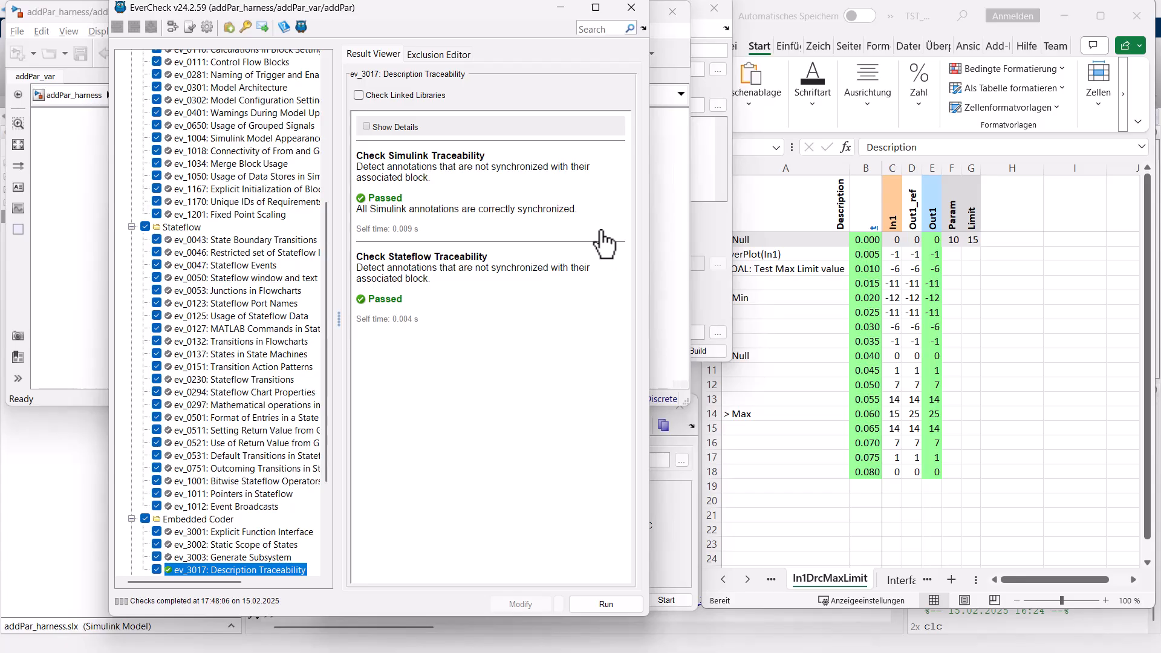
Examine the requirement text in the description of addPar's Switch block and return to the addPar_var level.
left_click(60, 214)
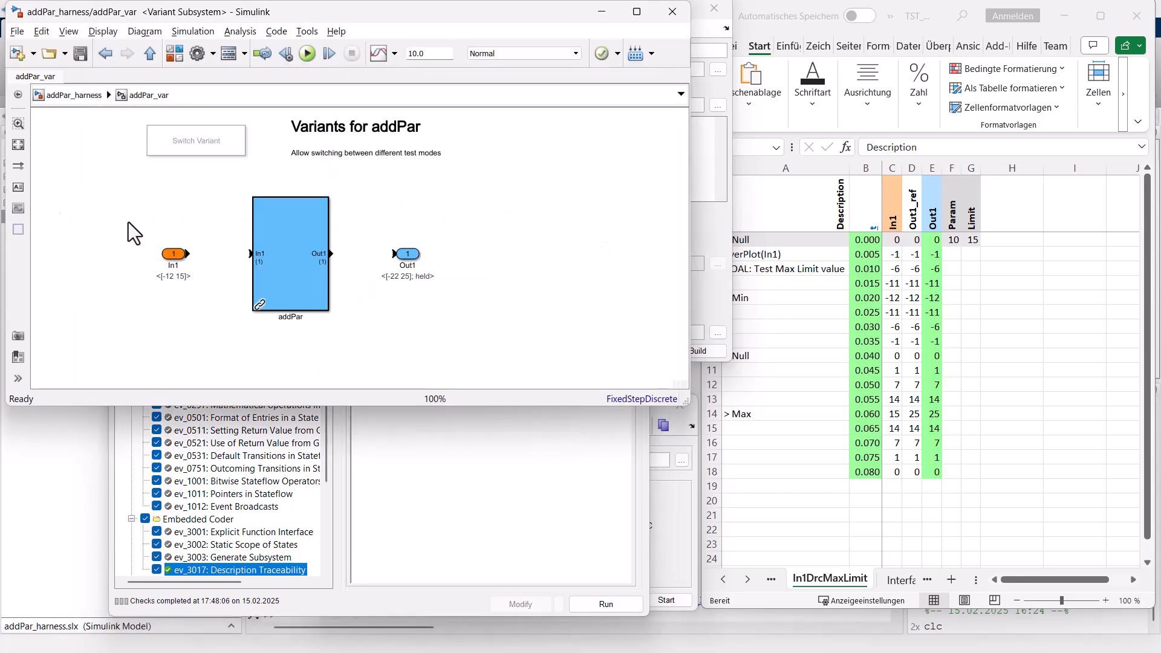
double_click(315, 255)
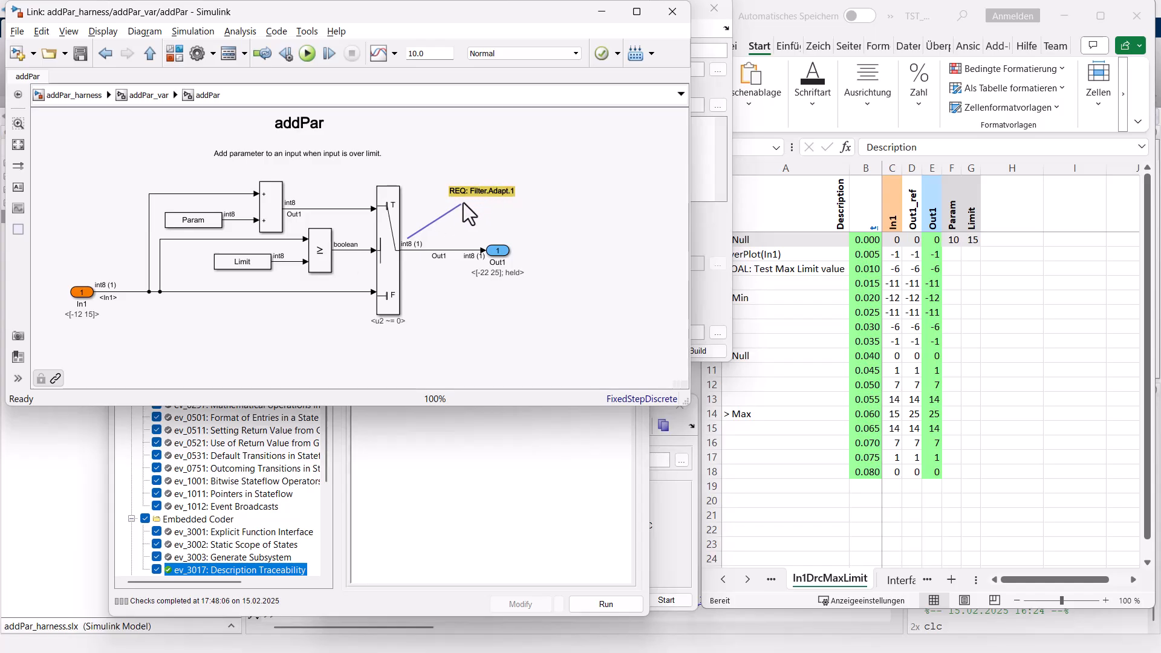
right_click(395, 260)
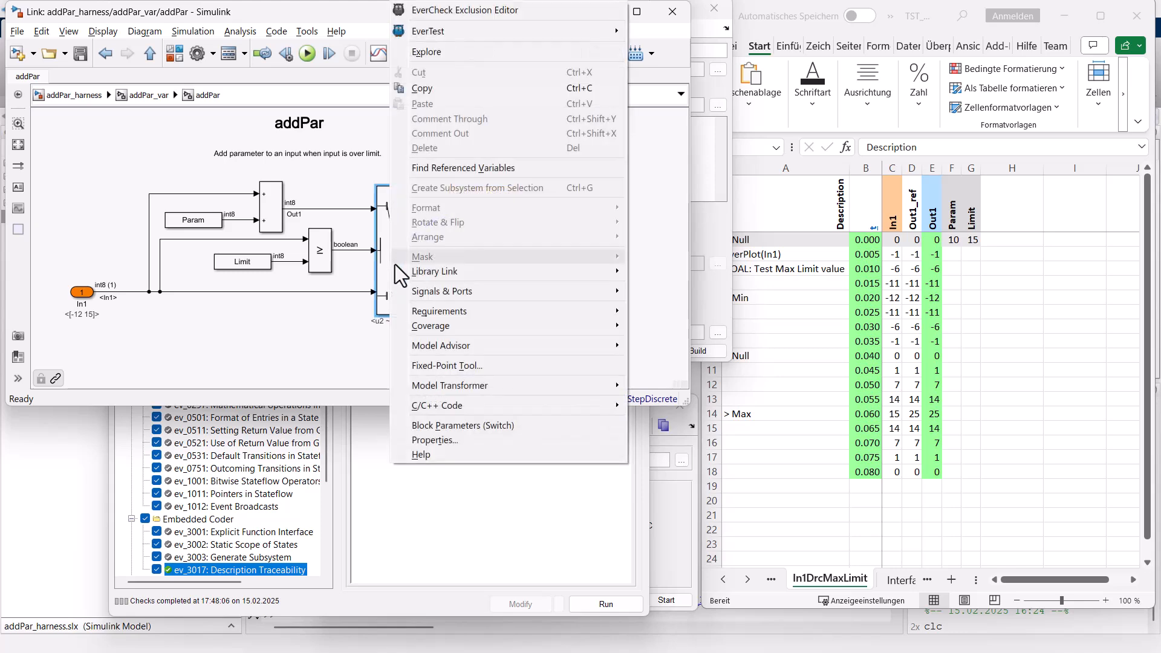
left_click(441, 440)
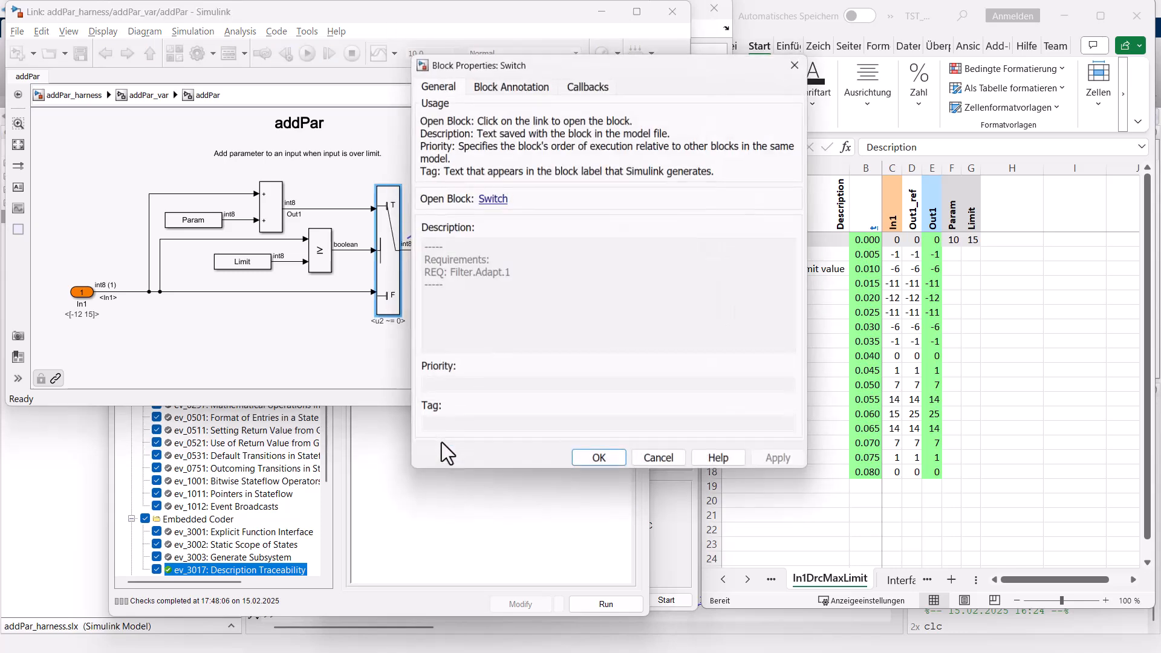
left_click_drag(531, 62, 640, 30)
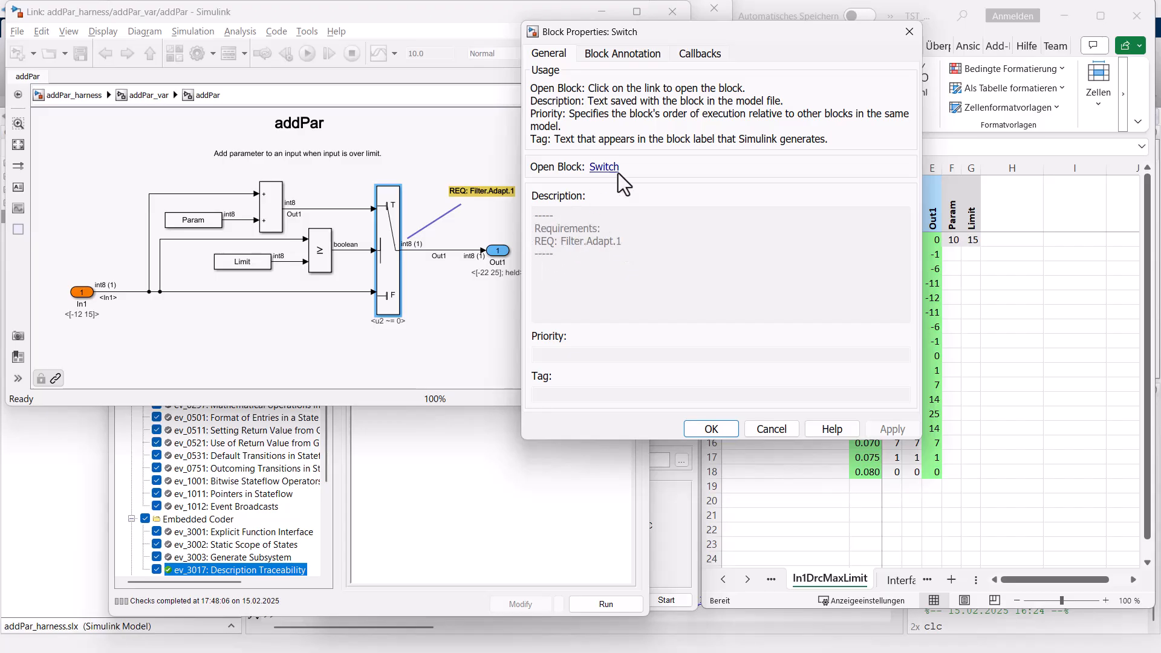
left_click(909, 31)
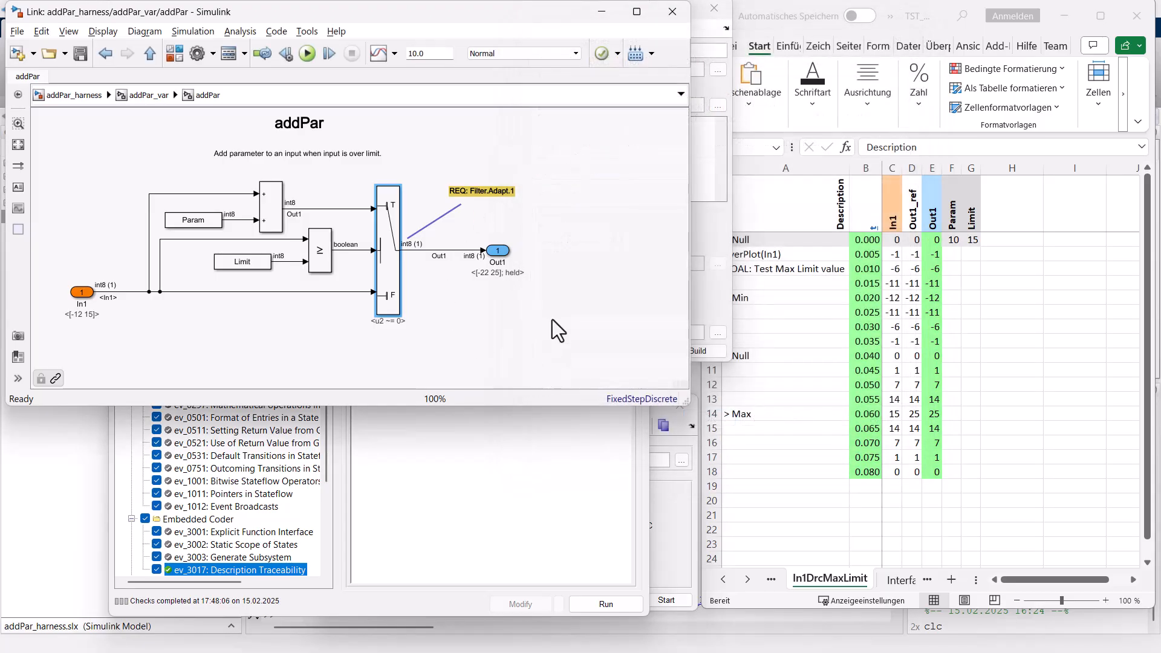
left_click(146, 94)
Generate the C code of the addPar subsystem into ..\code using EverCheck's ev_3003 Generate Subsystem check.
left_click(713, 217)
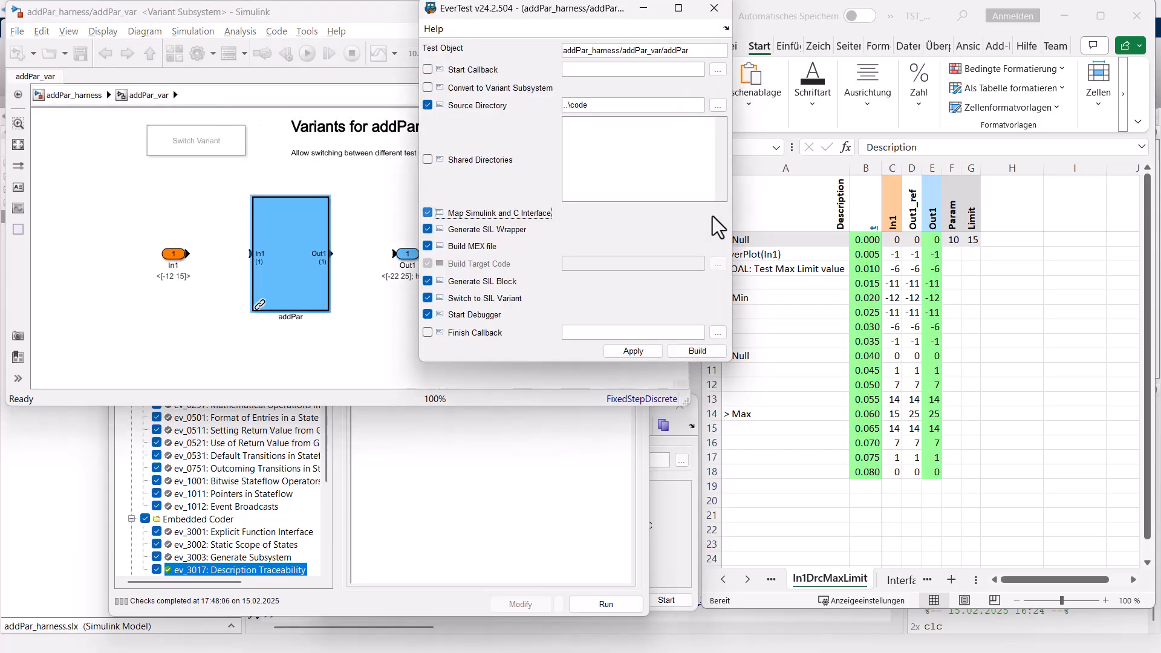
key("space")
left_click(422, 465)
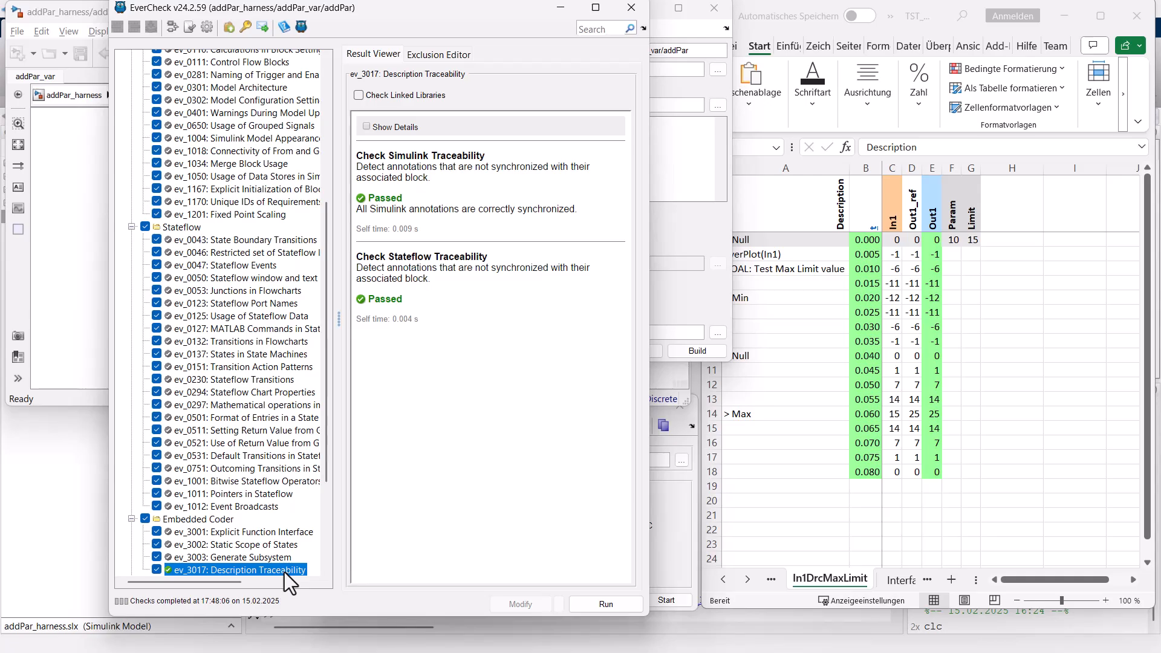
left_click(254, 556)
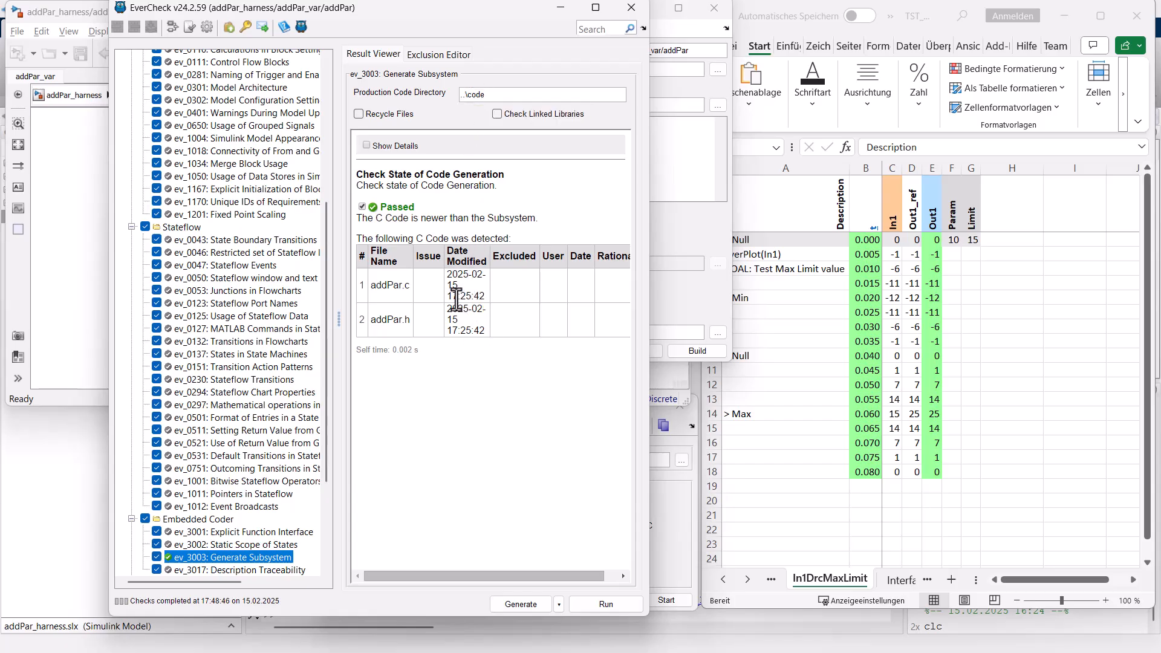
left_click(516, 605)
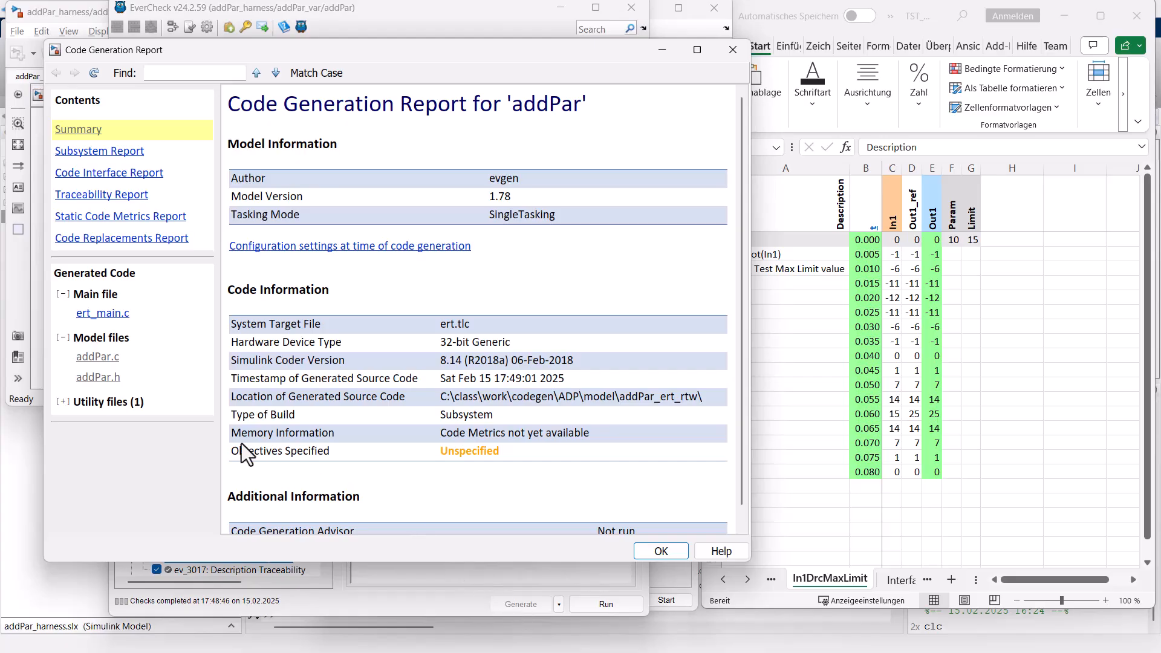
Examine the type definitions in the generated rtwtypes.h and the exported parameters and entry functions in addPar.h.
left_click(63, 403)
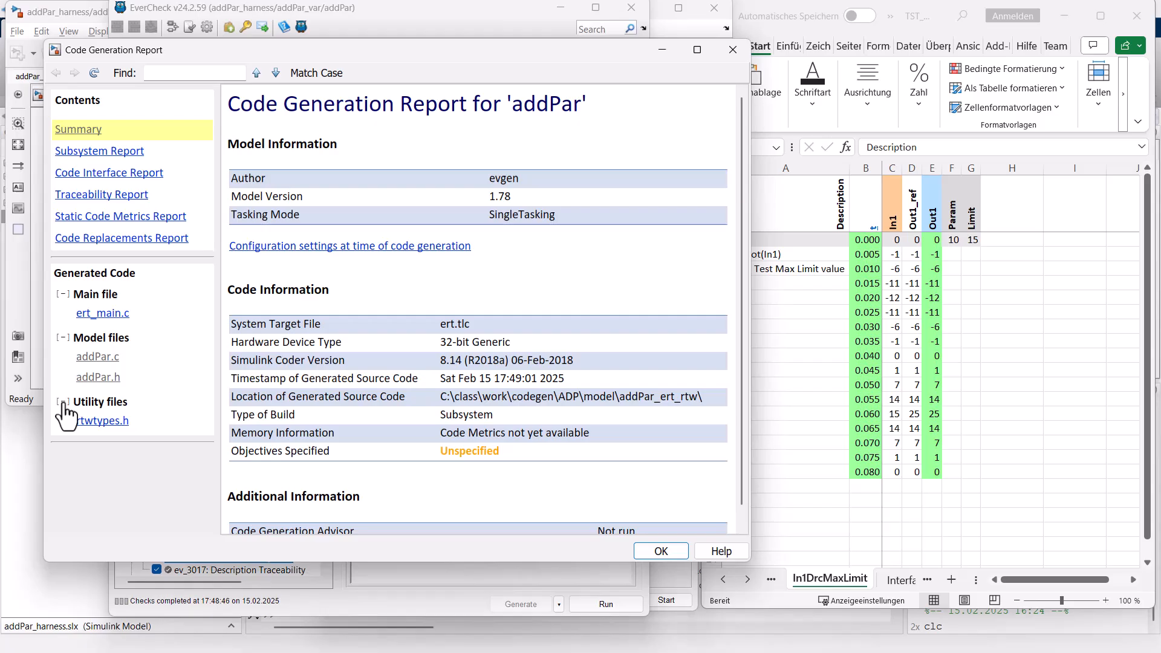
left_click(102, 421)
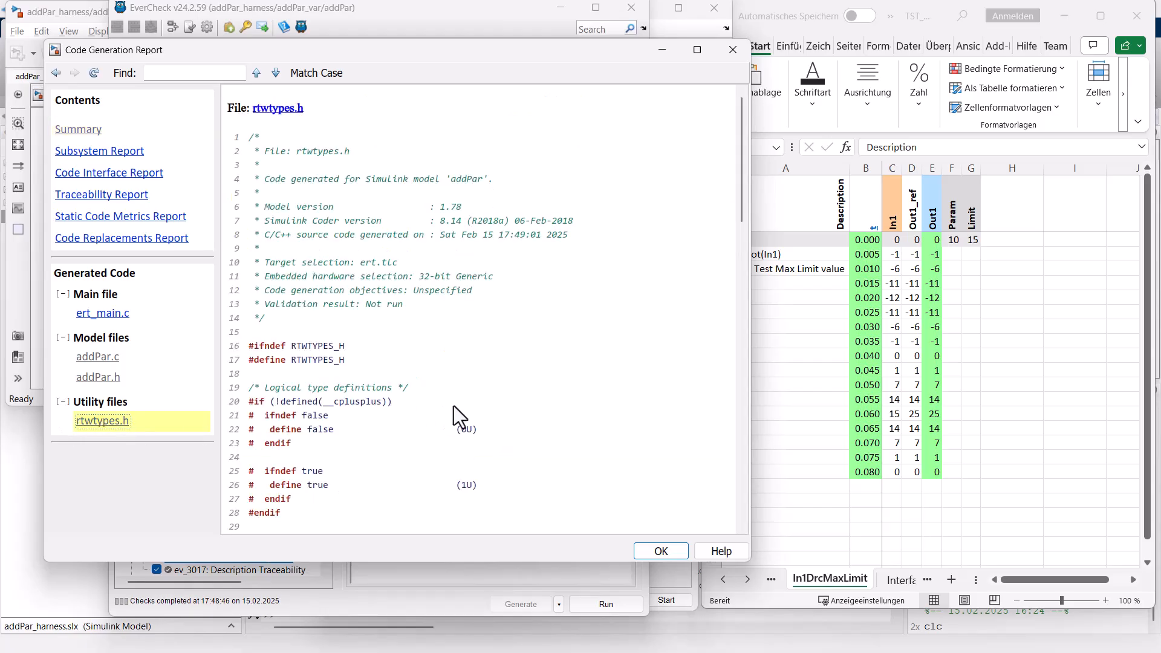
scroll(453, 410, "down", 10)
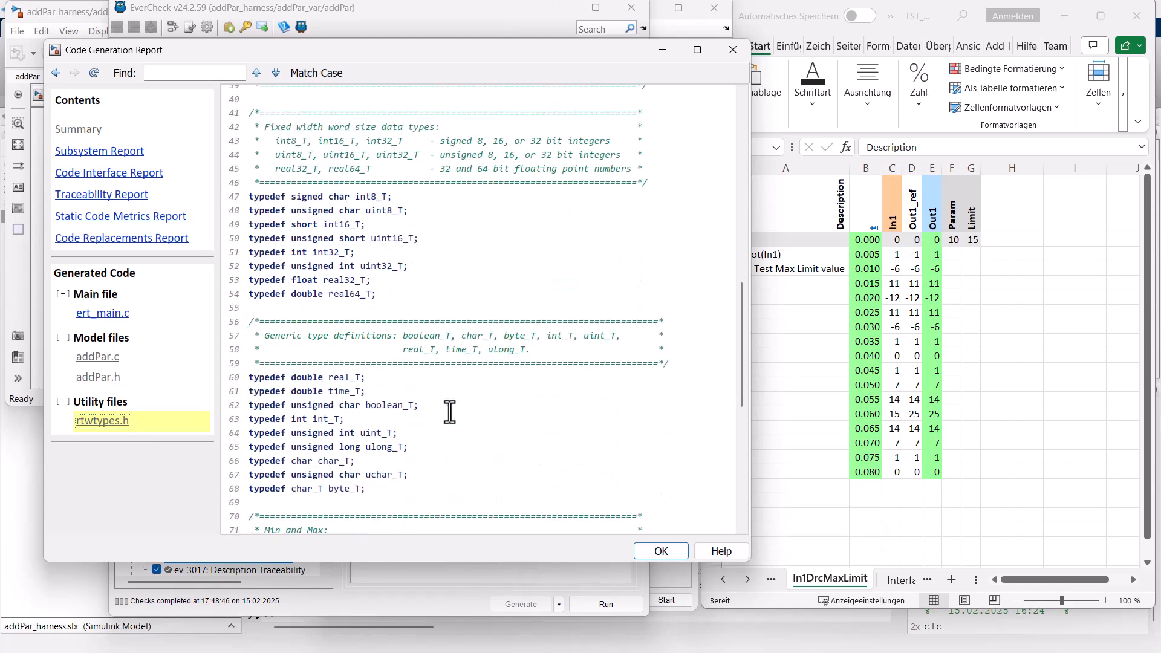
scroll(450, 411, "down", 7)
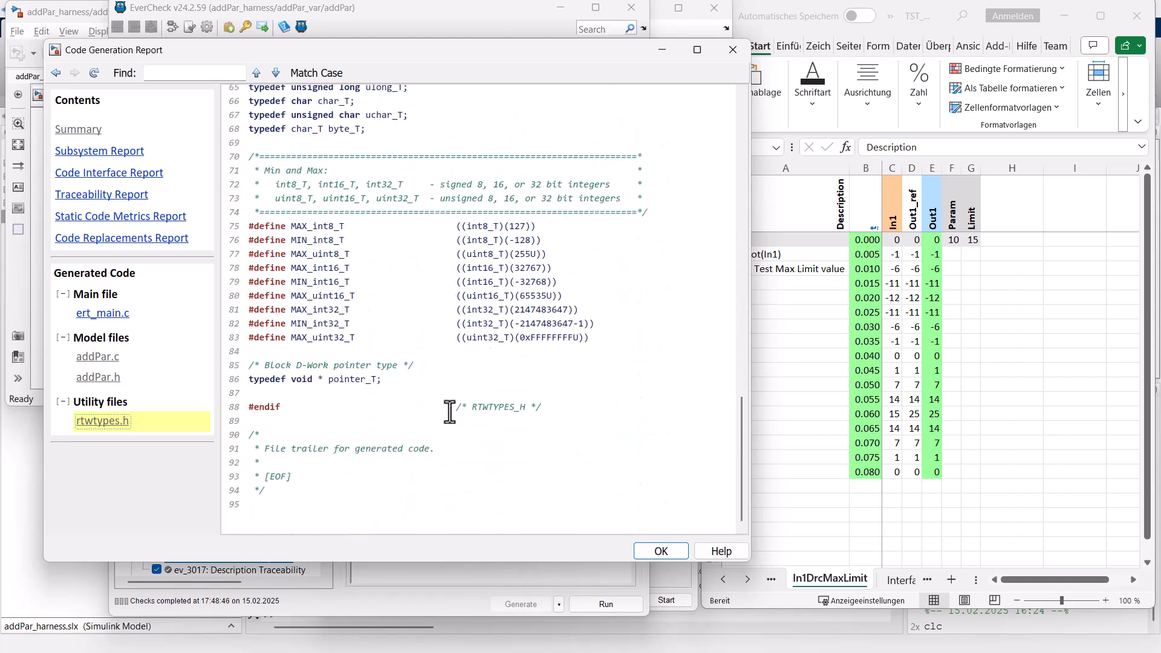
scroll(450, 414, "up", 10)
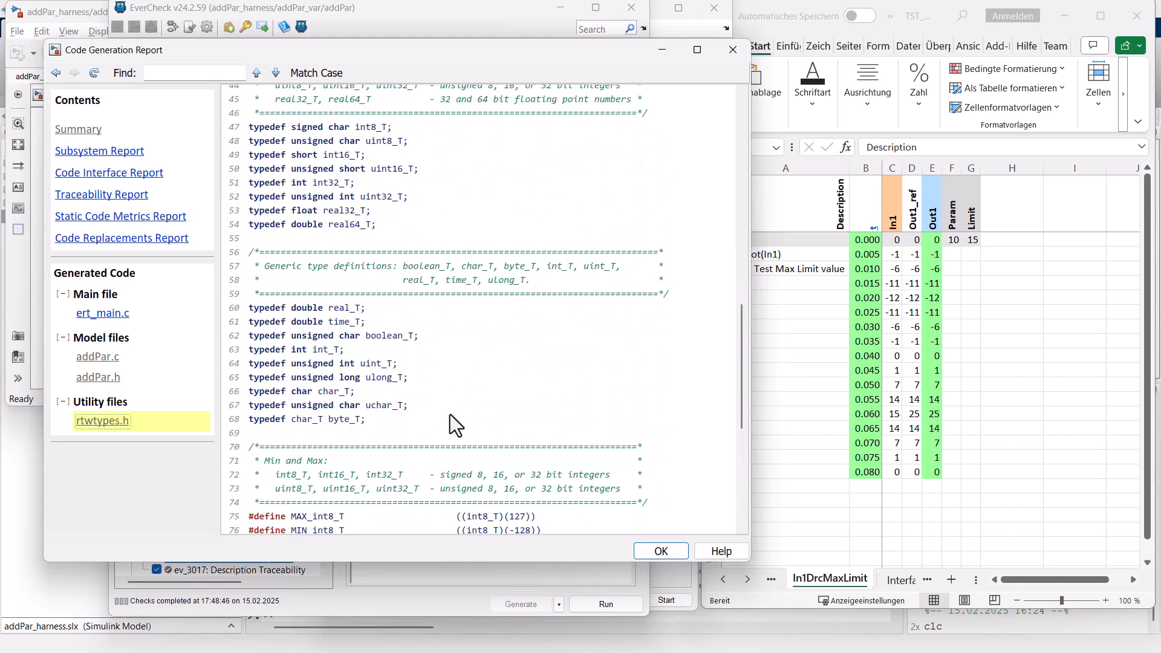
scroll(450, 415, "up", 7)
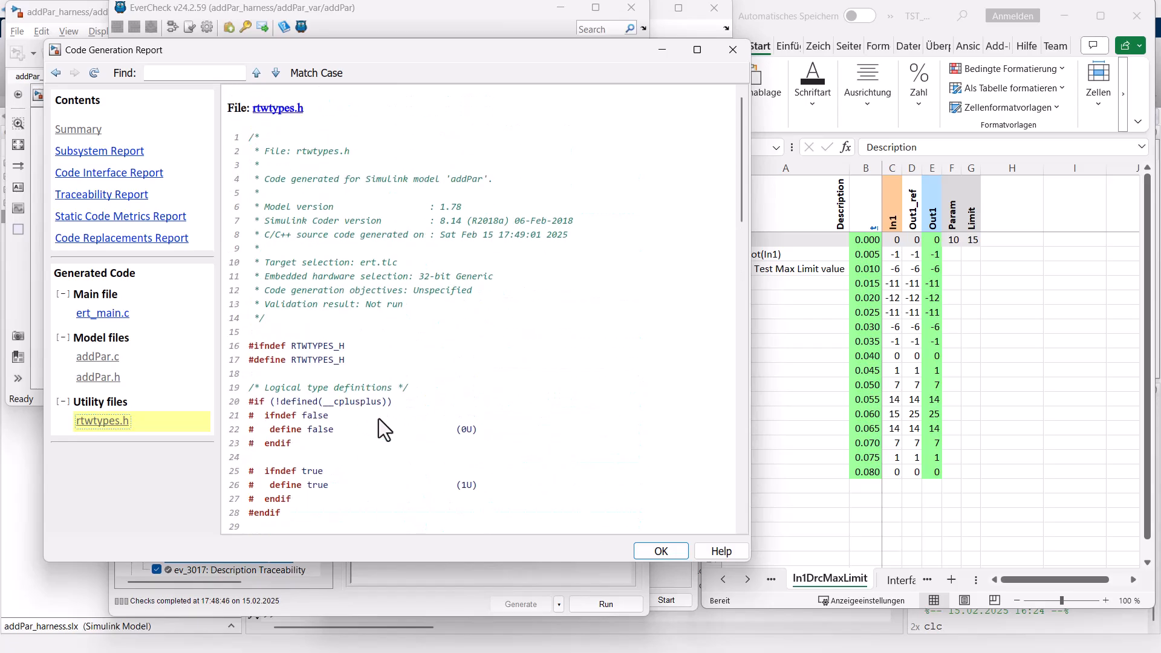
left_click(97, 377)
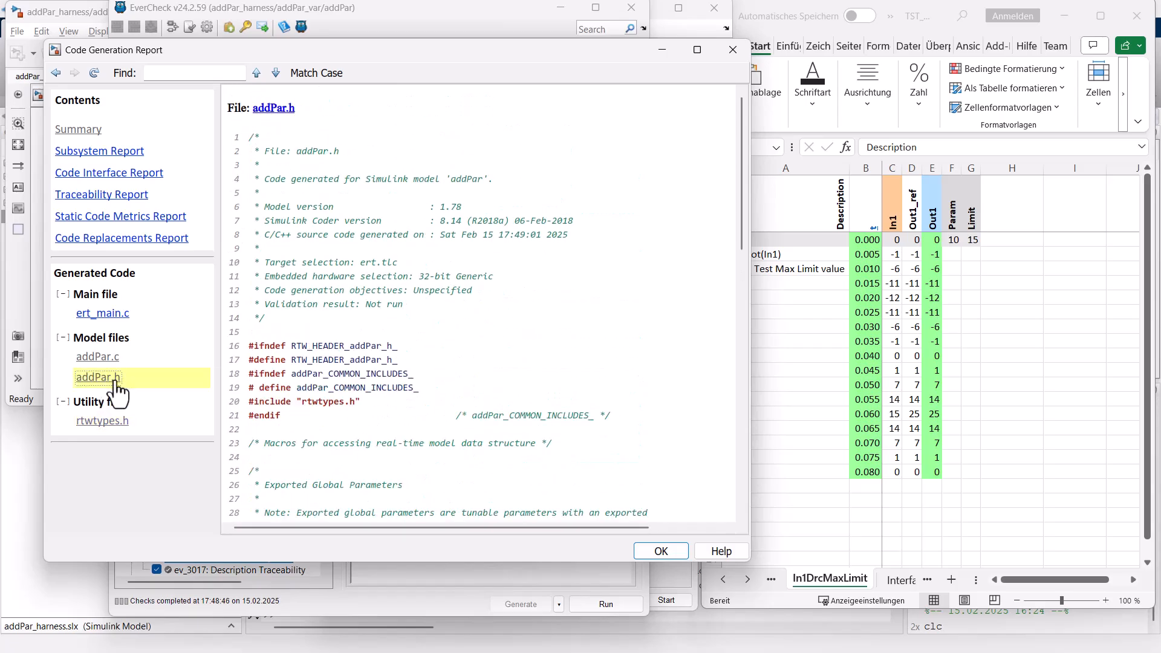
scroll(373, 420, "down", 7)
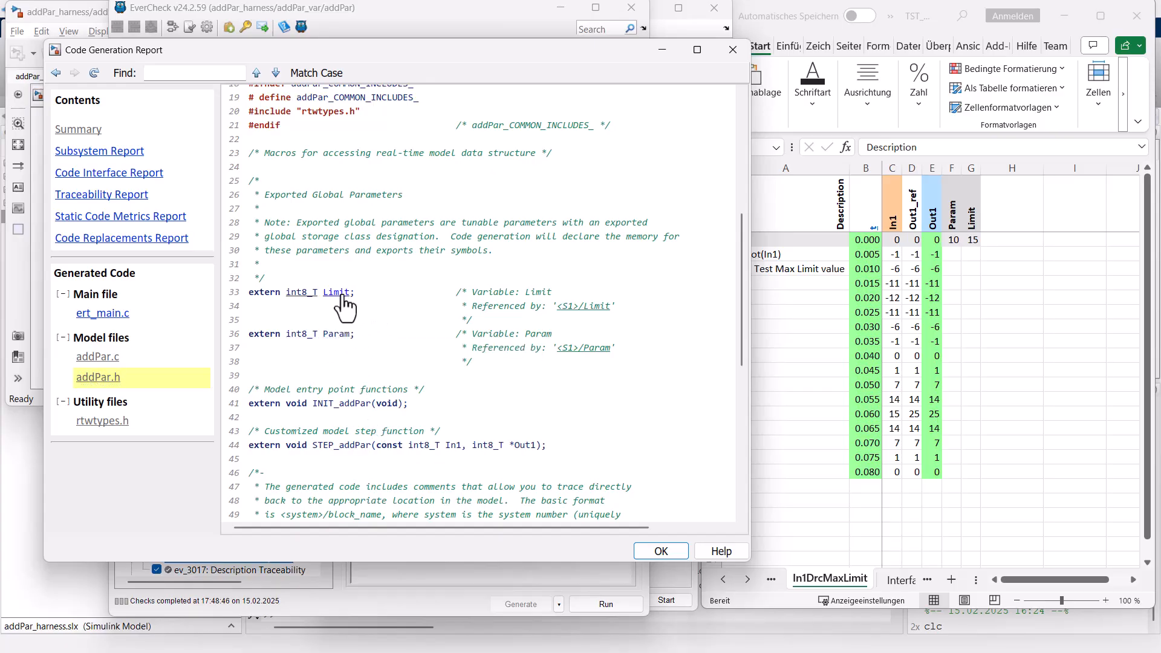
Trace the Param reference in addPar.h to its block and the Limit block to its generated code, and place the report beside the model.
left_click(600, 349)
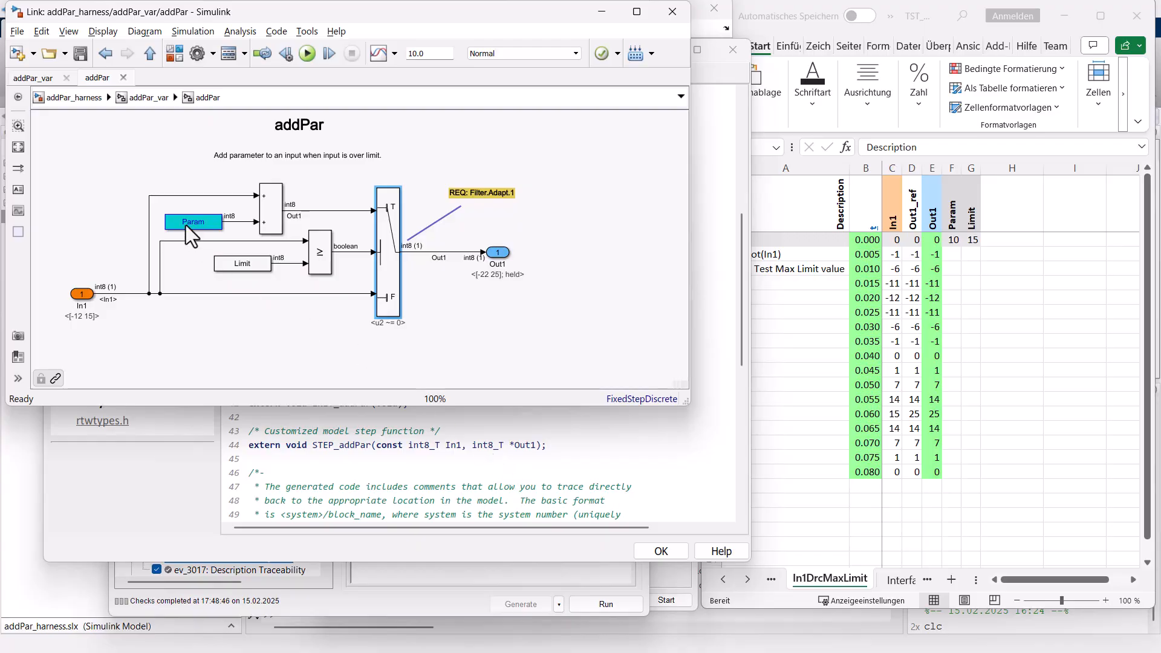
right_click(226, 260)
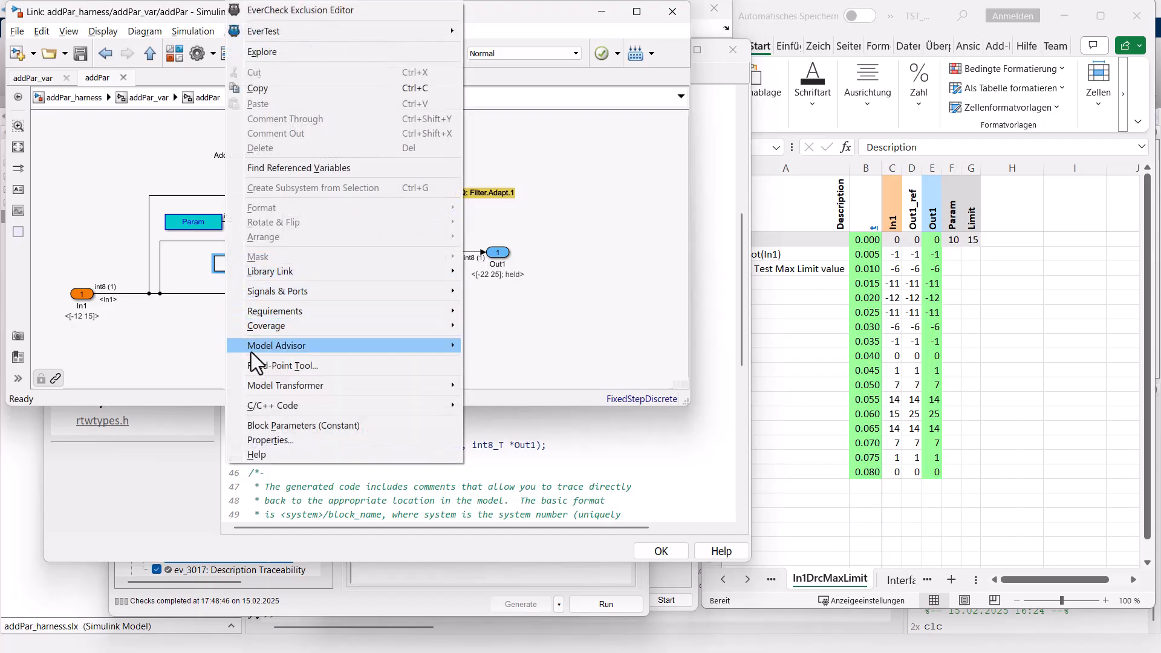
mouse_move(292, 404)
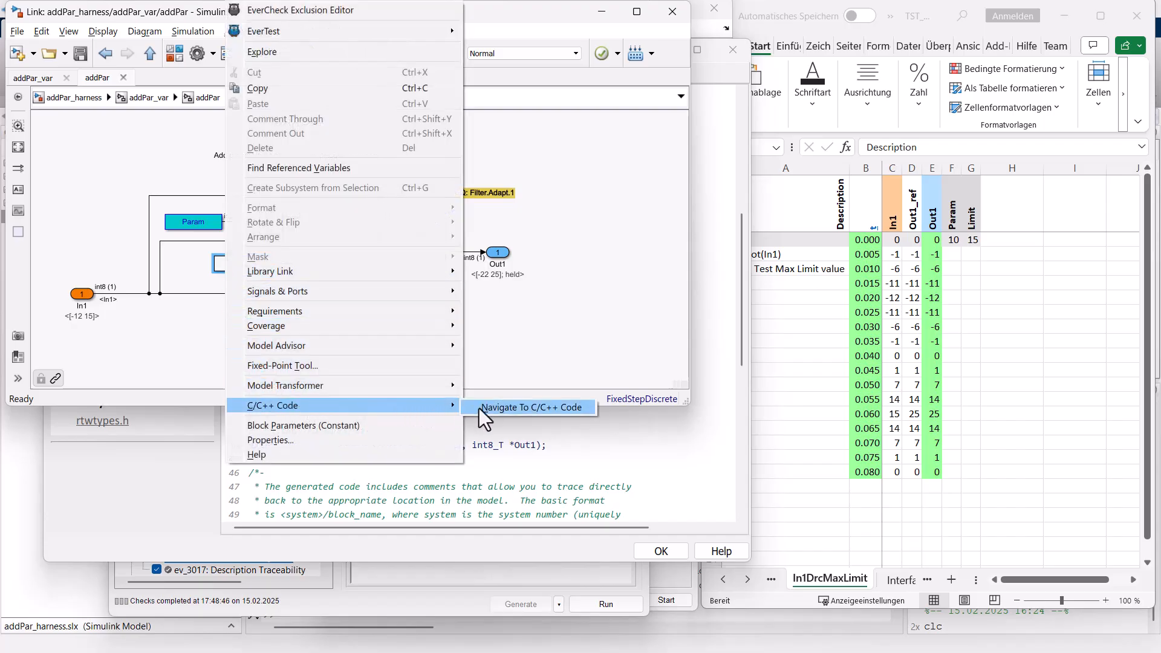
left_click(517, 410)
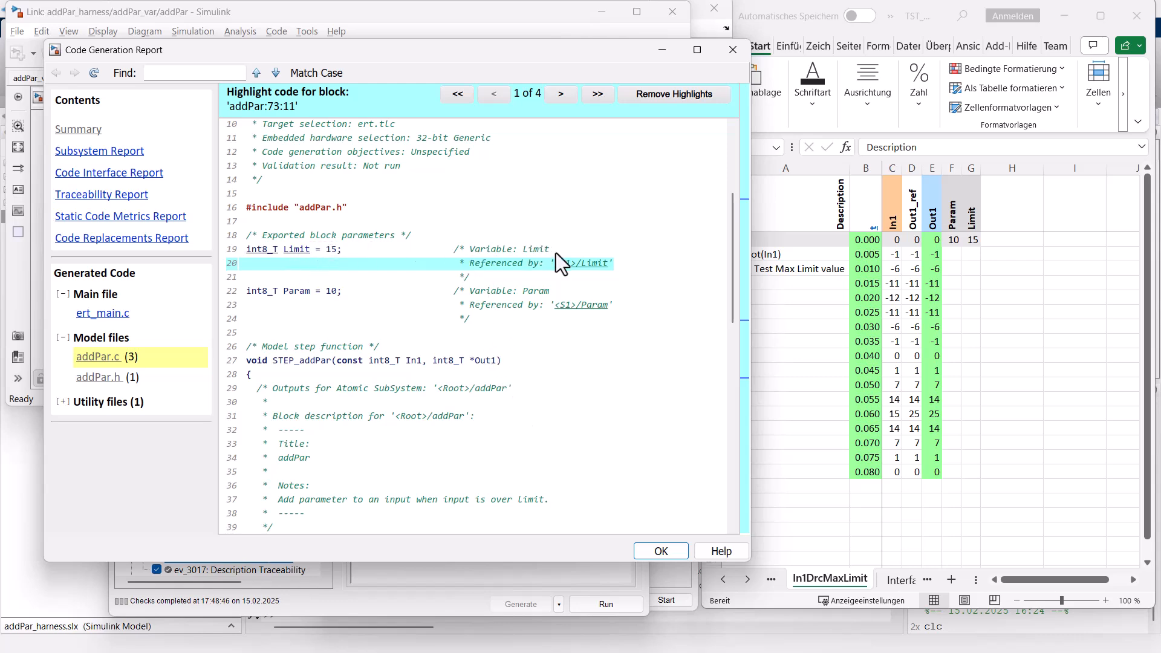
left_click_drag(393, 46, 752, 63)
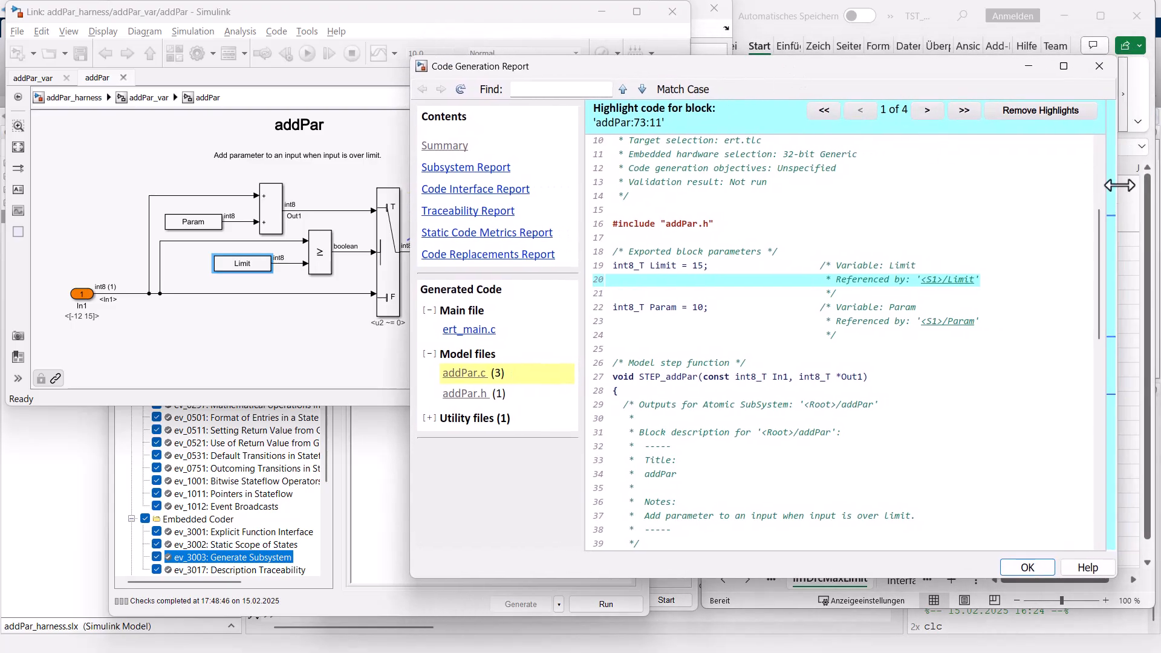
left_click_drag(1122, 185, 936, 183)
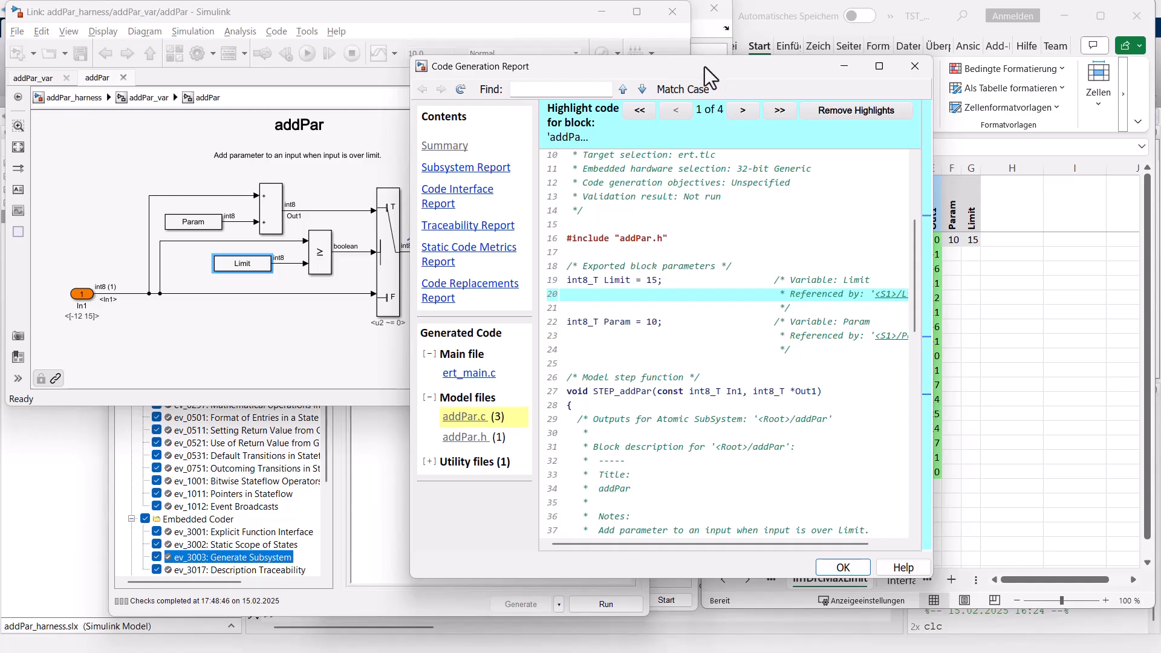
left_click_drag(706, 66, 910, 60)
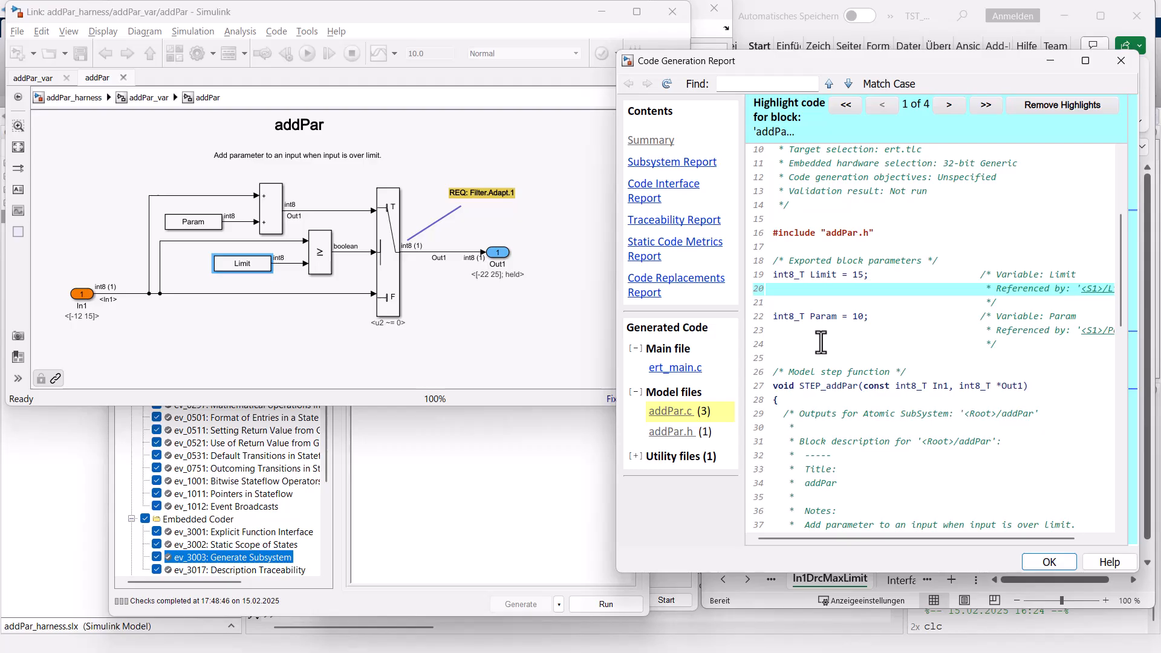
Trace the Switch block to addPar.c and examine its requirement comment, if/else logic and the generated utility file.
right_click(388, 246)
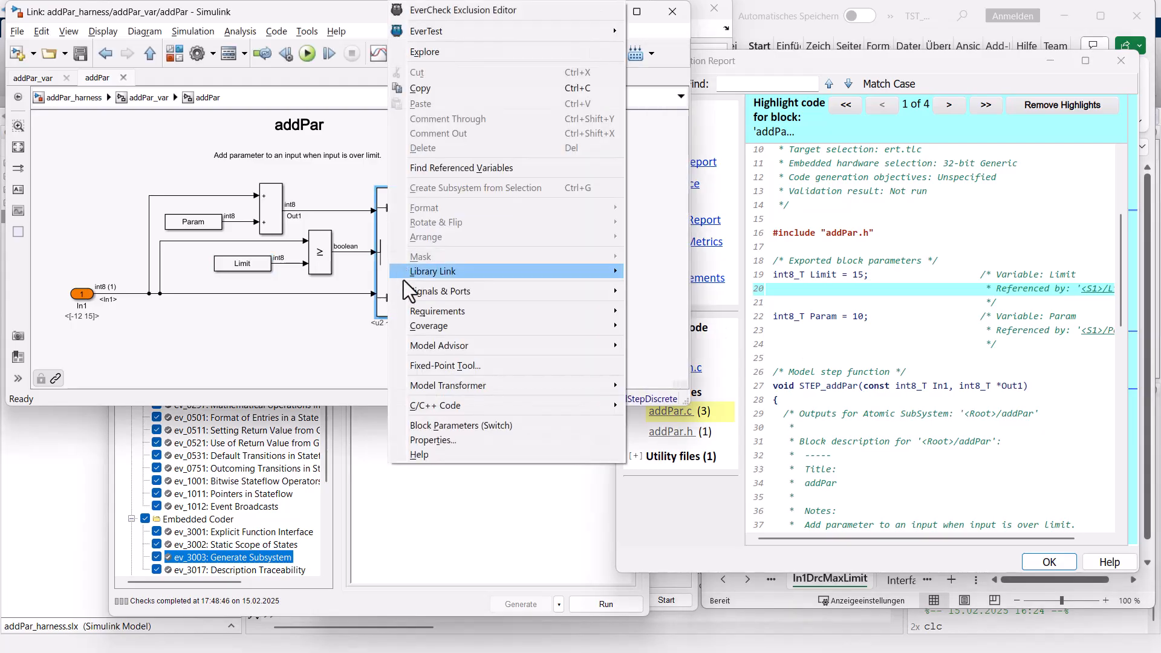
mouse_move(464, 407)
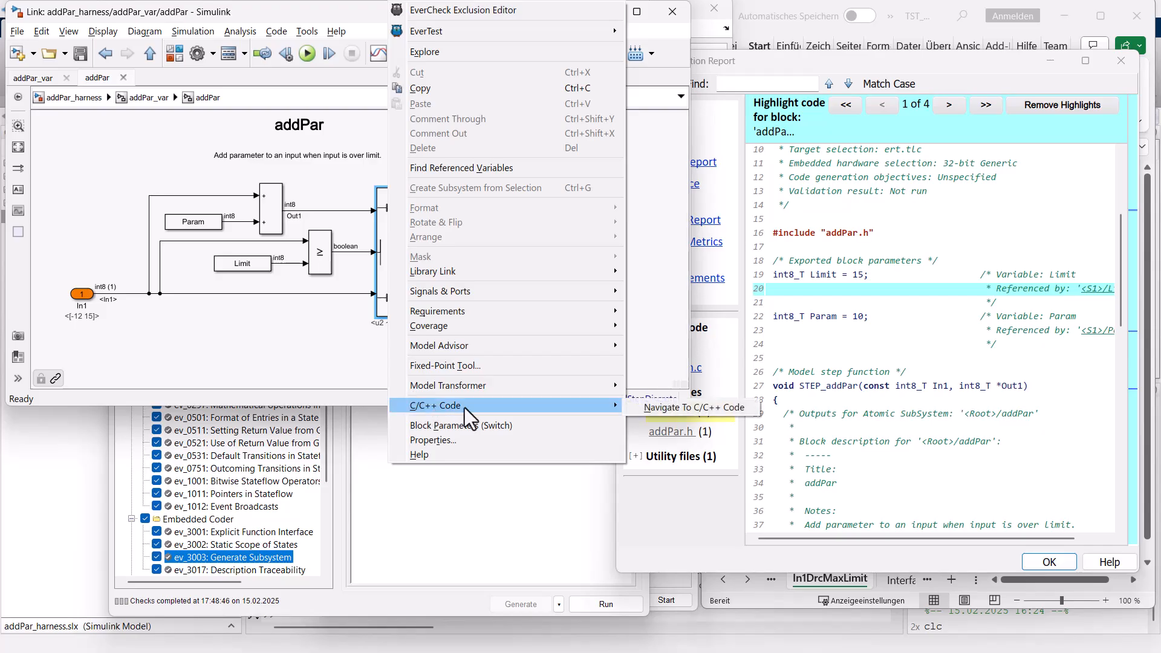
left_click(662, 408)
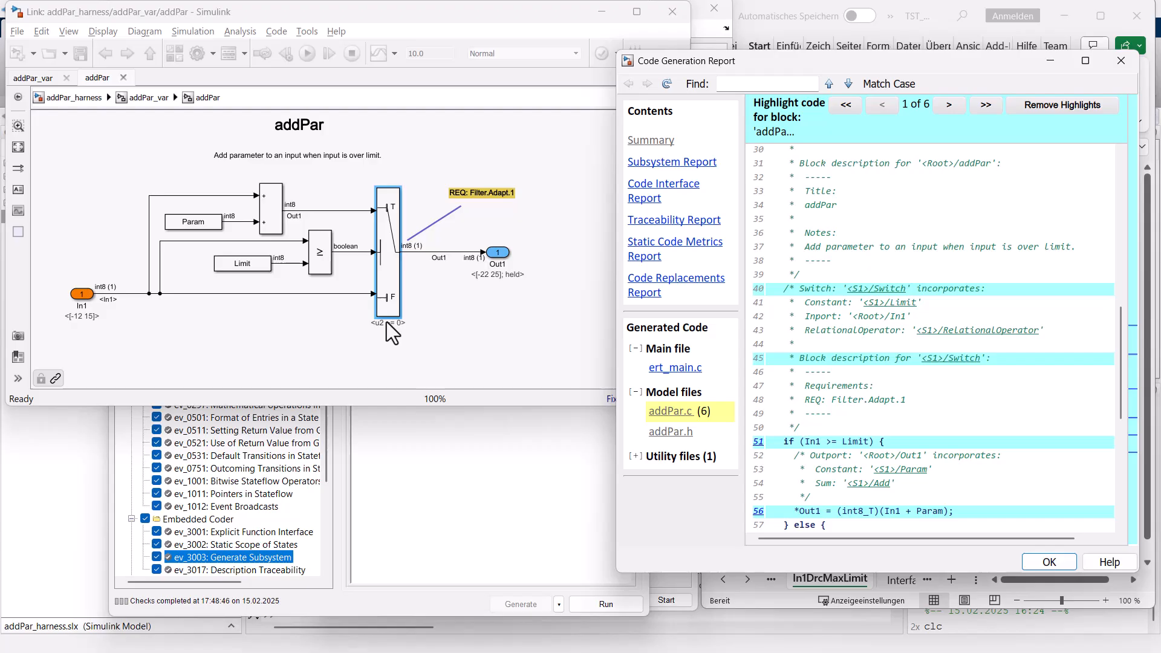
left_click_drag(914, 400, 771, 390)
left_click(853, 400)
scroll(891, 407, "down", 5)
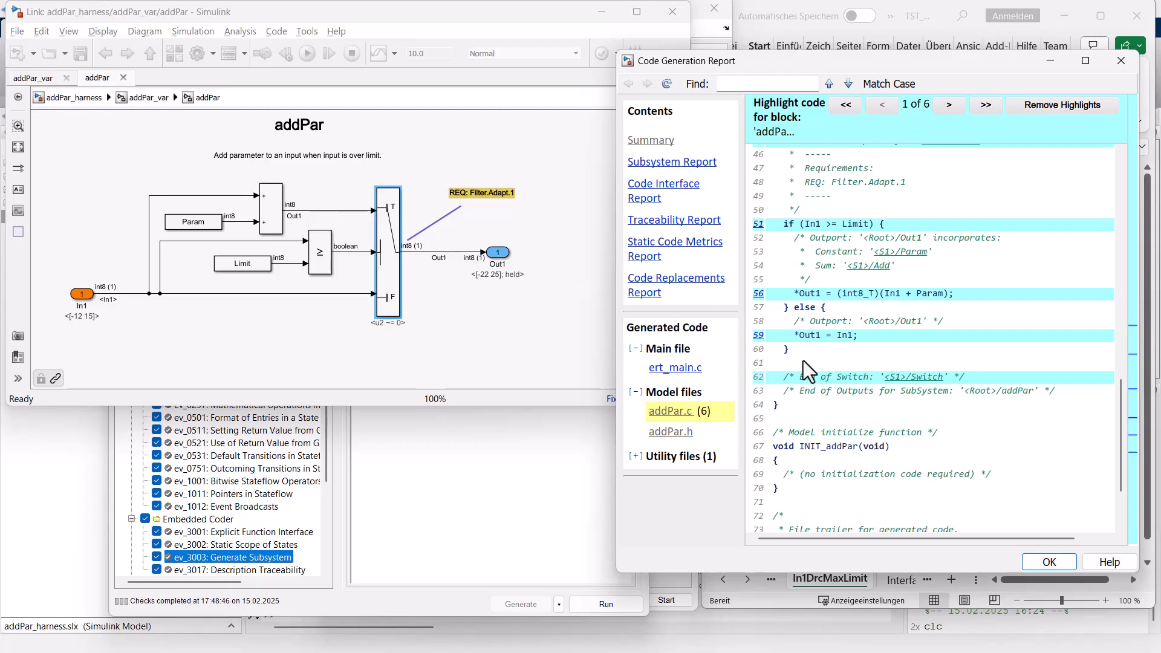
left_click(641, 458)
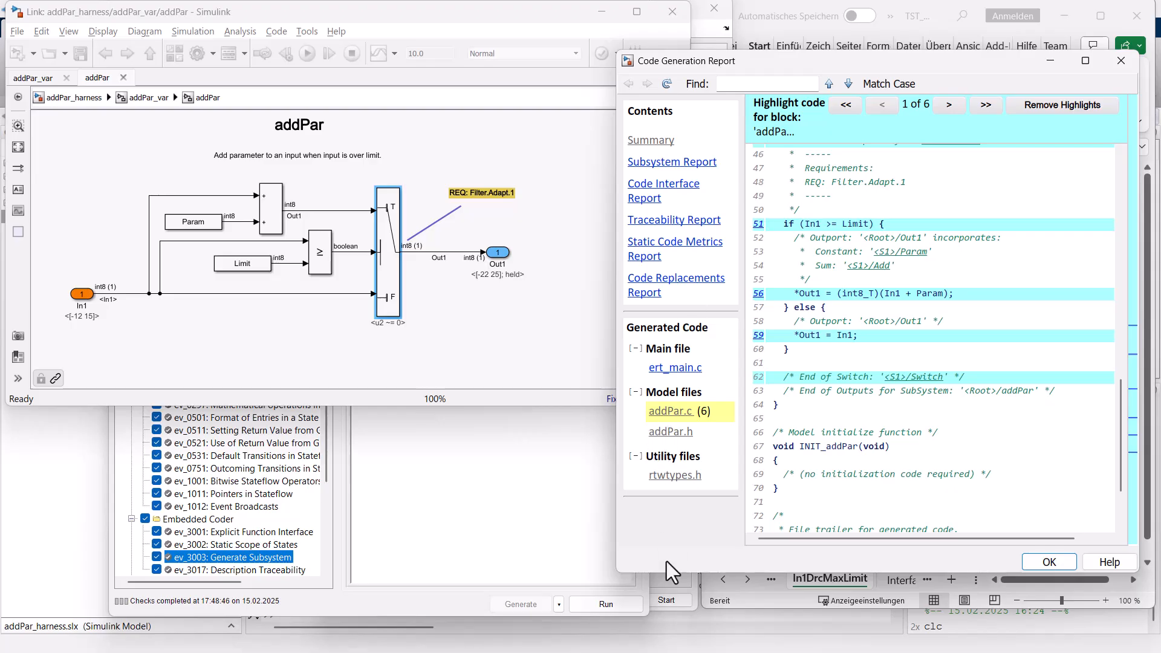
Check EverCheck's production code directory and inspect the contents of the ADP\code folder in MATLAB.
left_click(442, 516)
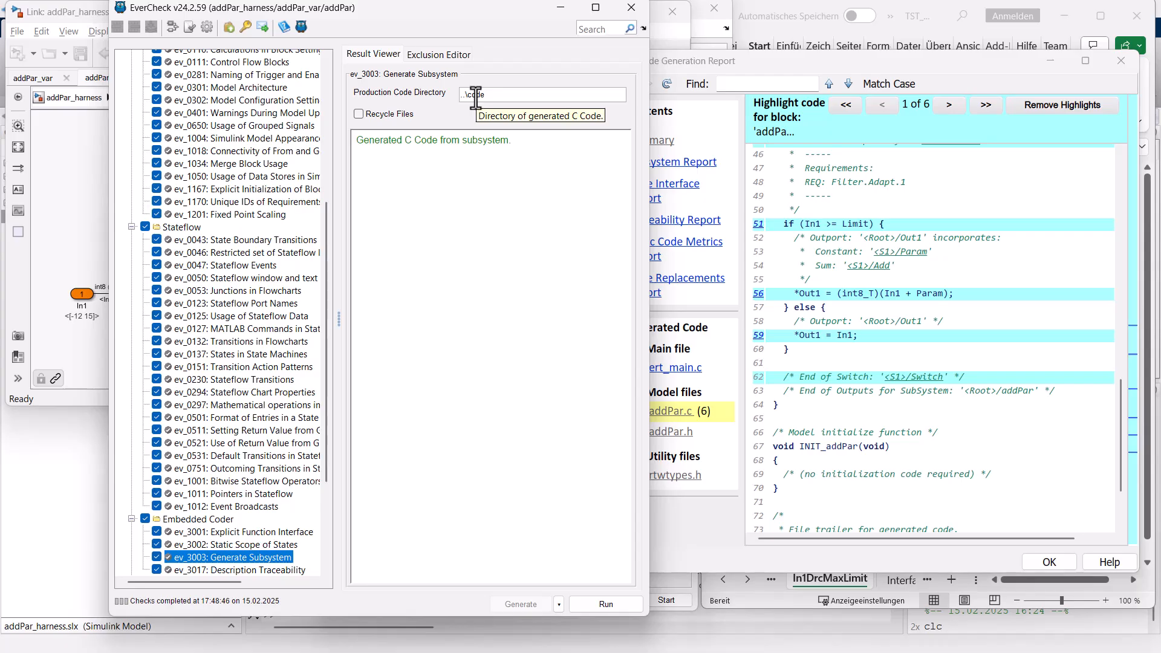
left_click(72, 462)
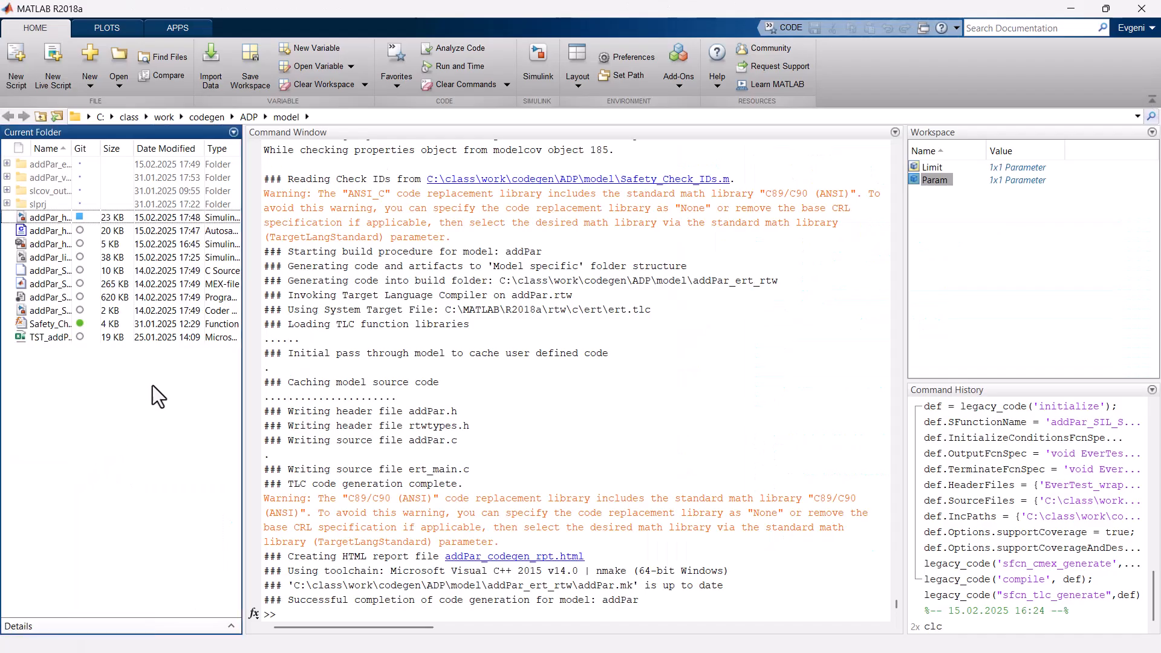
left_click(249, 117)
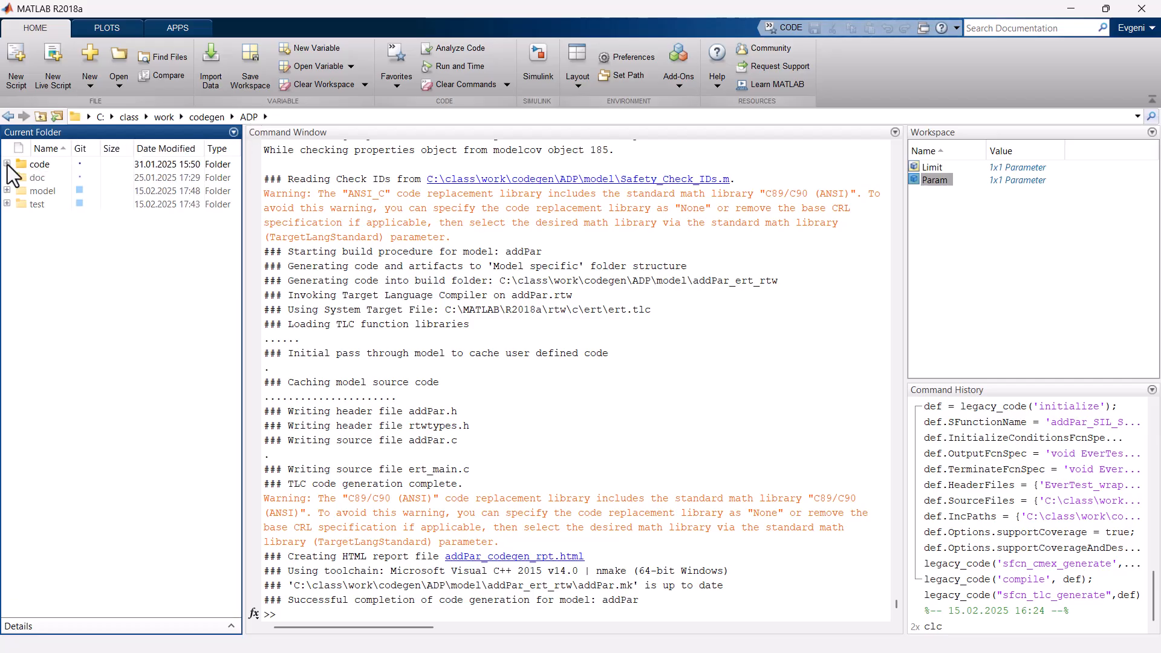
left_click(6, 164)
left_click_drag(71, 148, 106, 149)
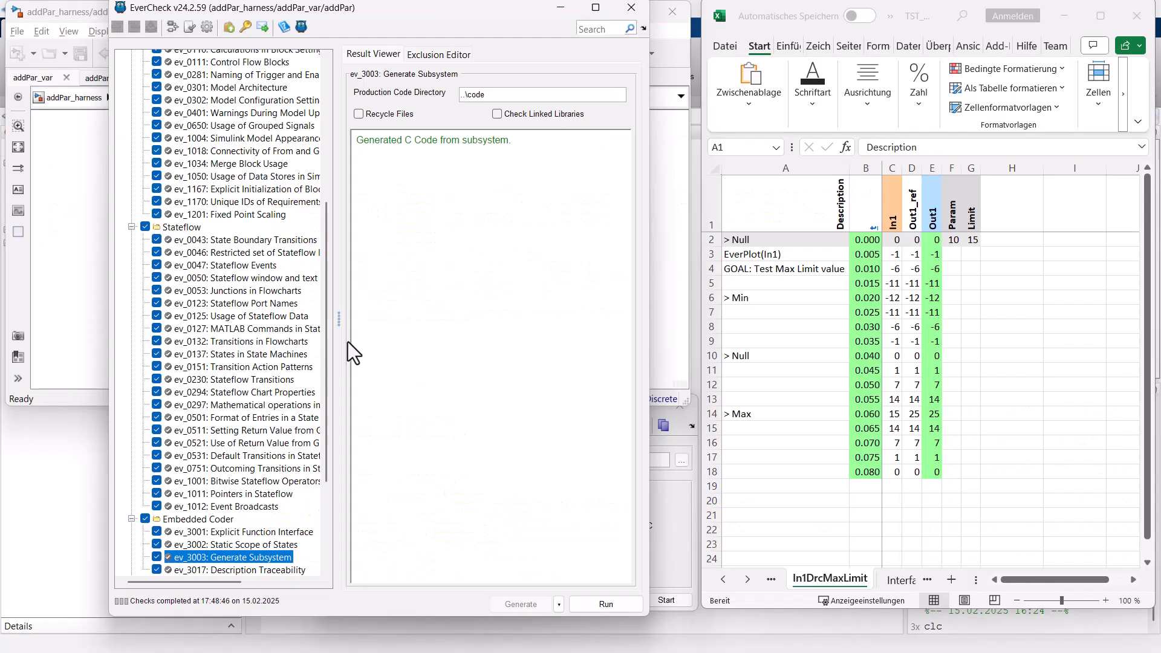
Run the complete EverCheck check tree on addPar and close the EverCheck window.
left_click_drag(324, 332, 326, 172)
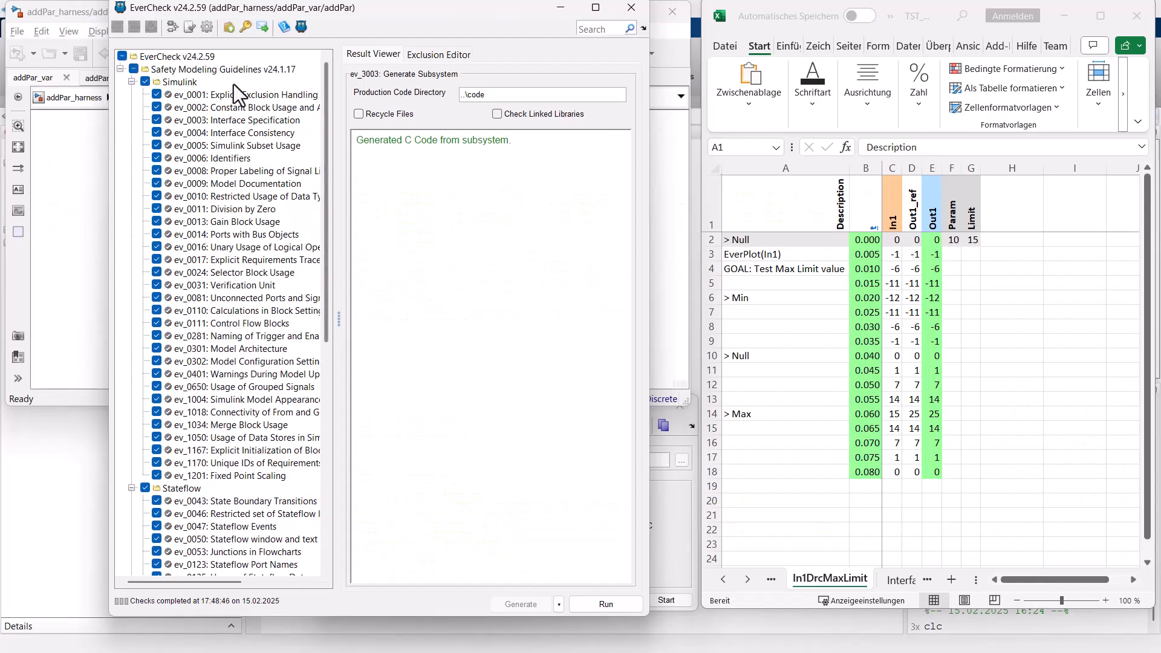
left_click(191, 56)
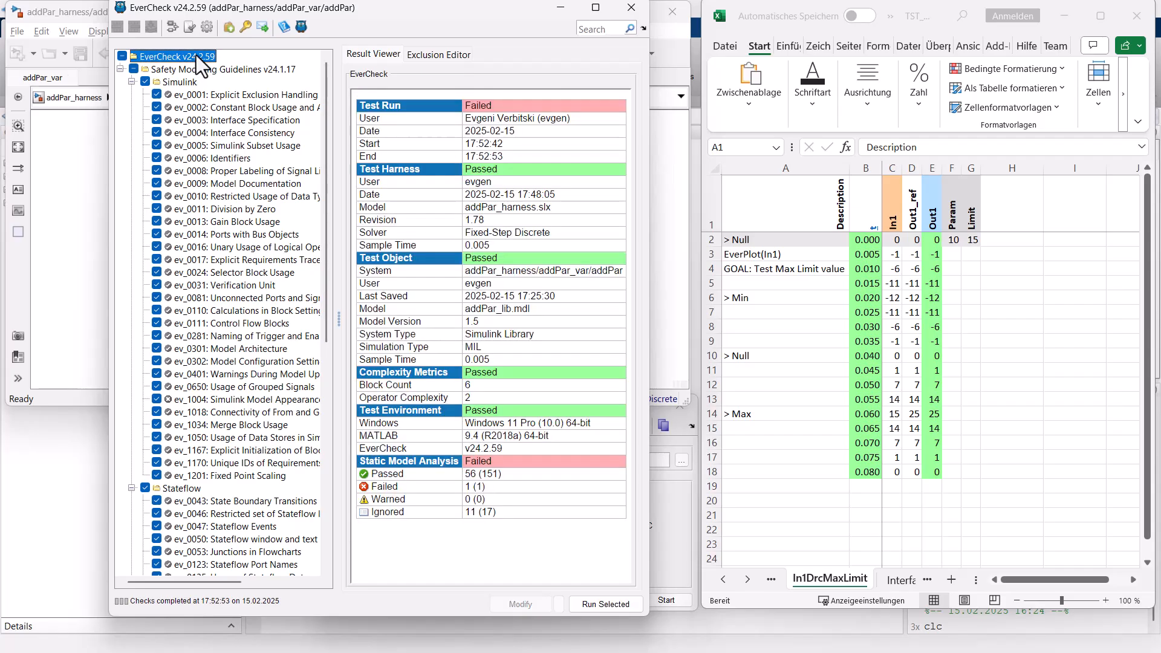
double_click(196, 55)
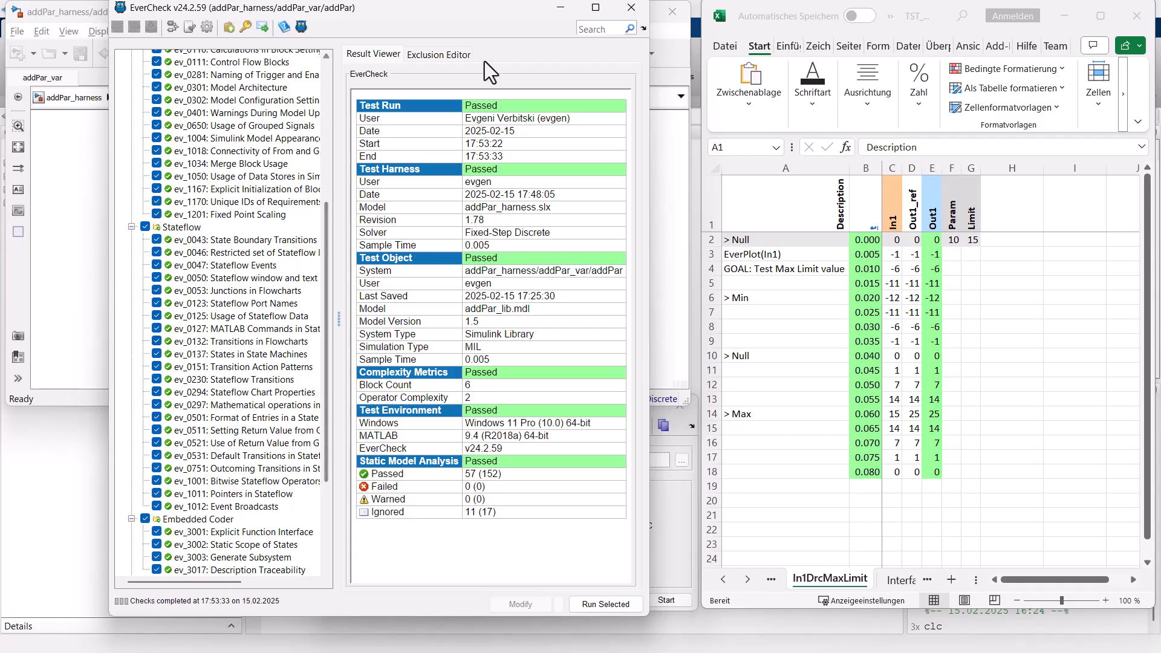
left_click(631, 9)
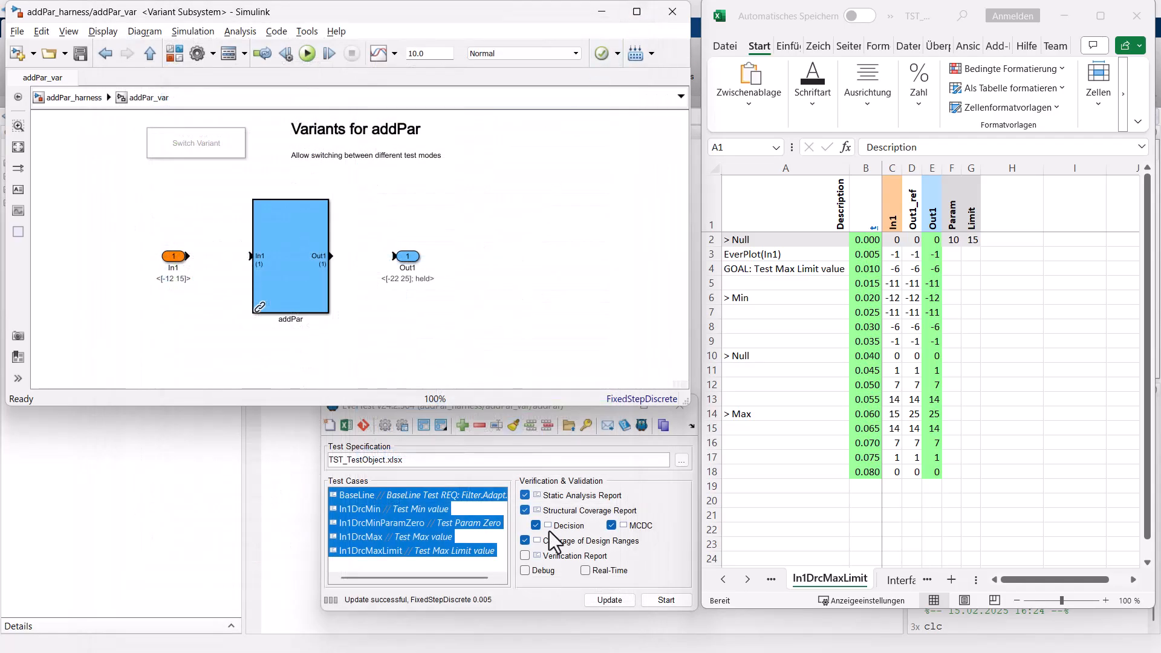
Run the static analysis of addPar from EverTest, examine the start and end times in its report, and close the report.
right_click(564, 495)
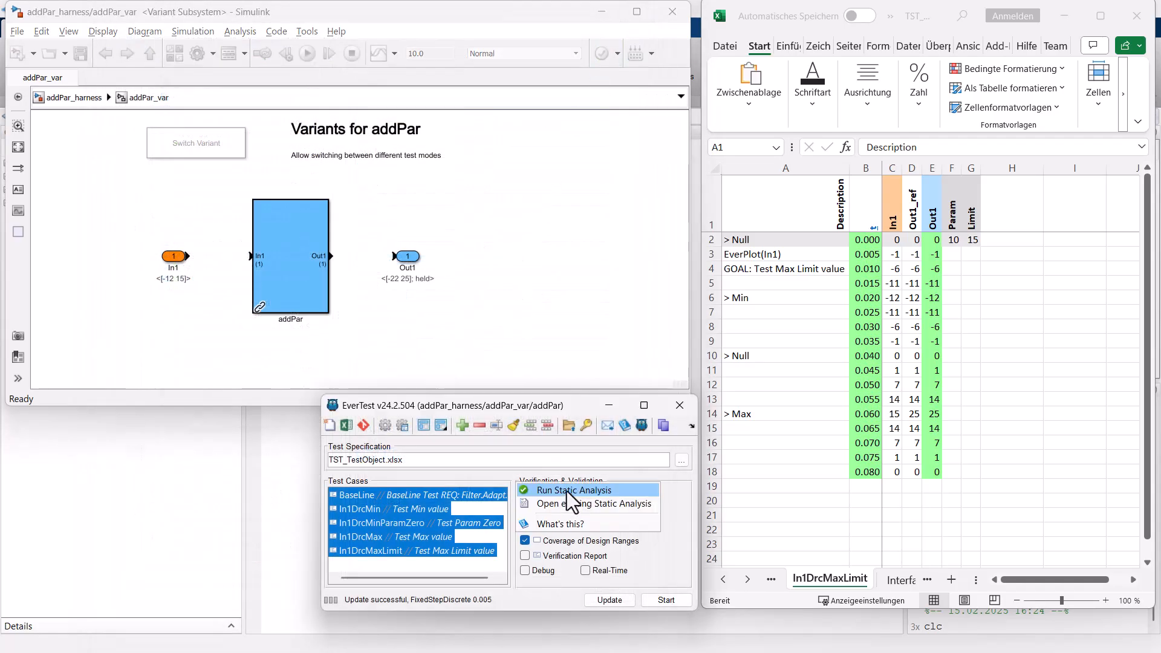
left_click(568, 491)
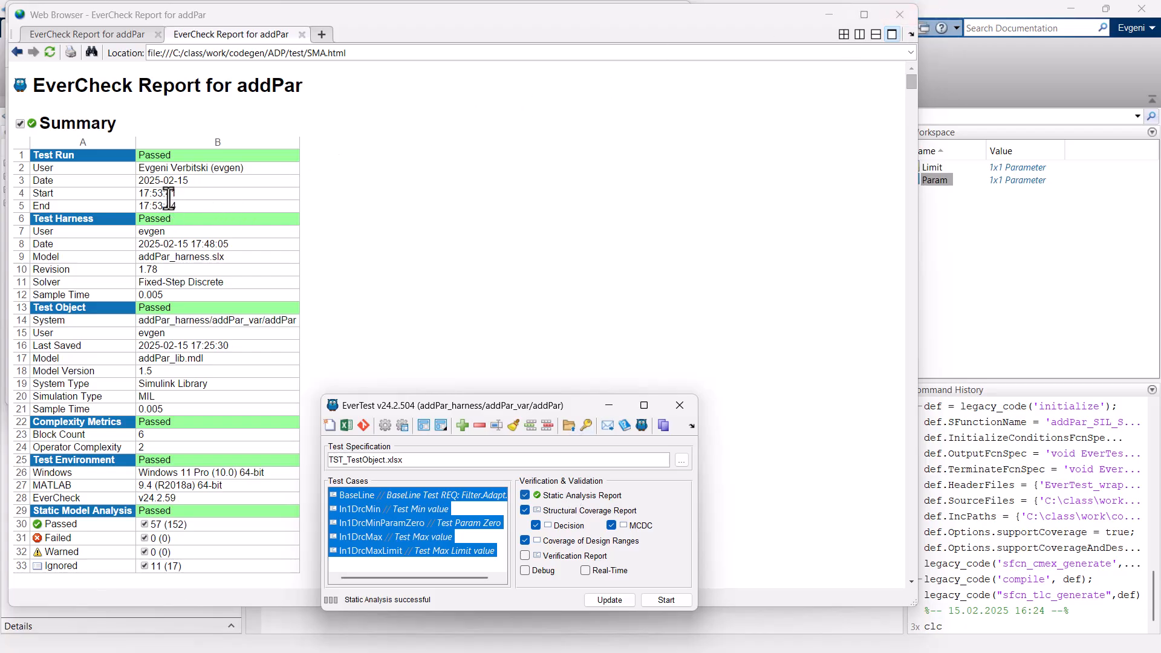
left_click_drag(167, 194, 175, 206)
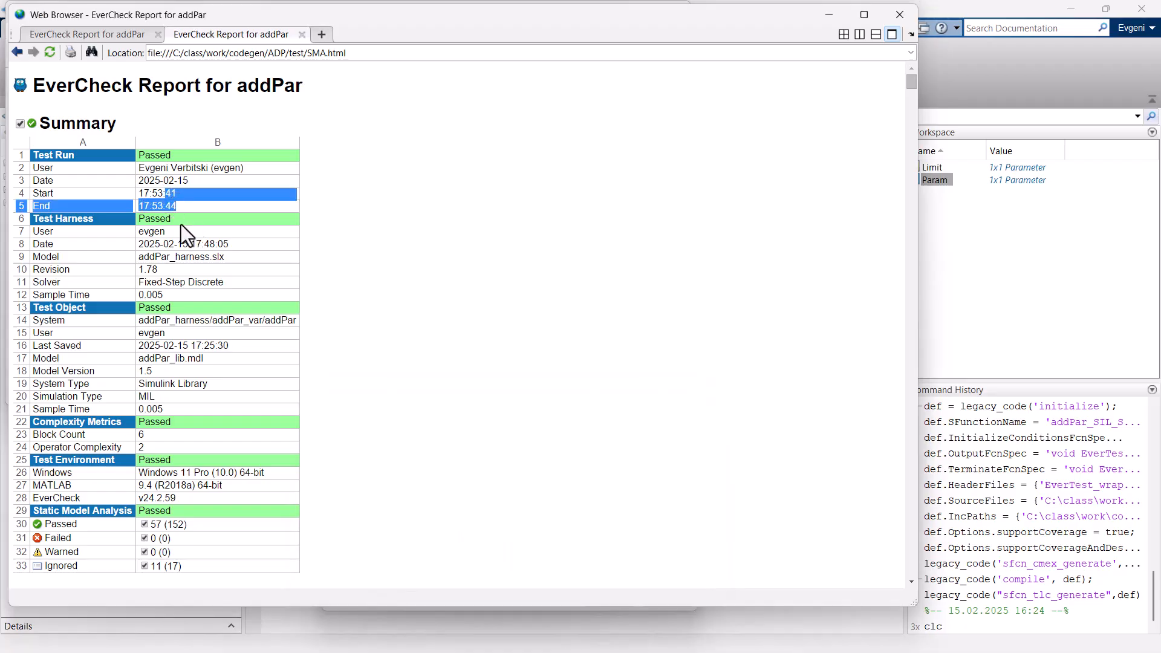
left_click(899, 15)
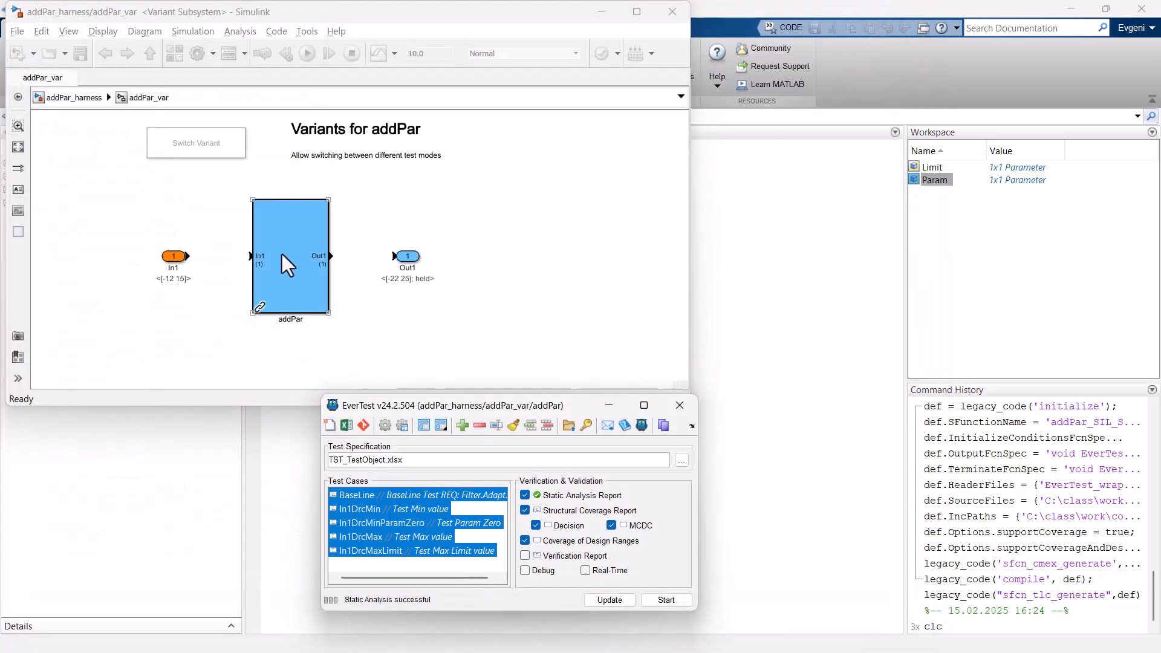
Run all selected addPar test cases with the coverage reports, close the coverage windows, and save the harness model.
left_click(677, 601)
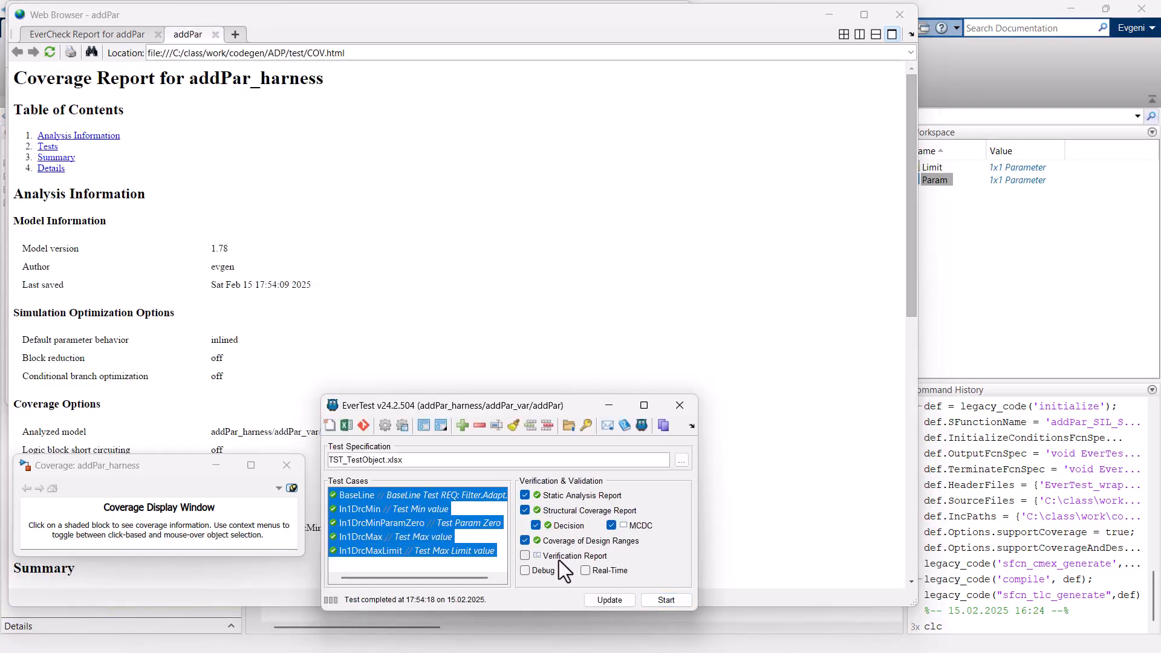
left_click(905, 17)
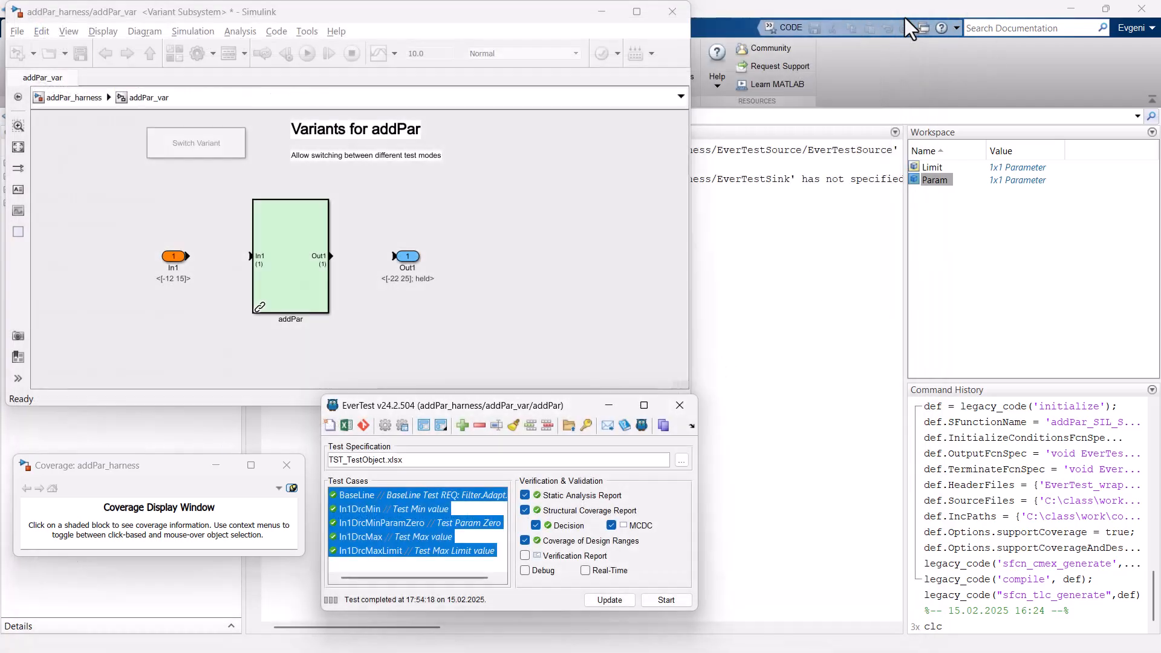
left_click(286, 466)
left_click(272, 314)
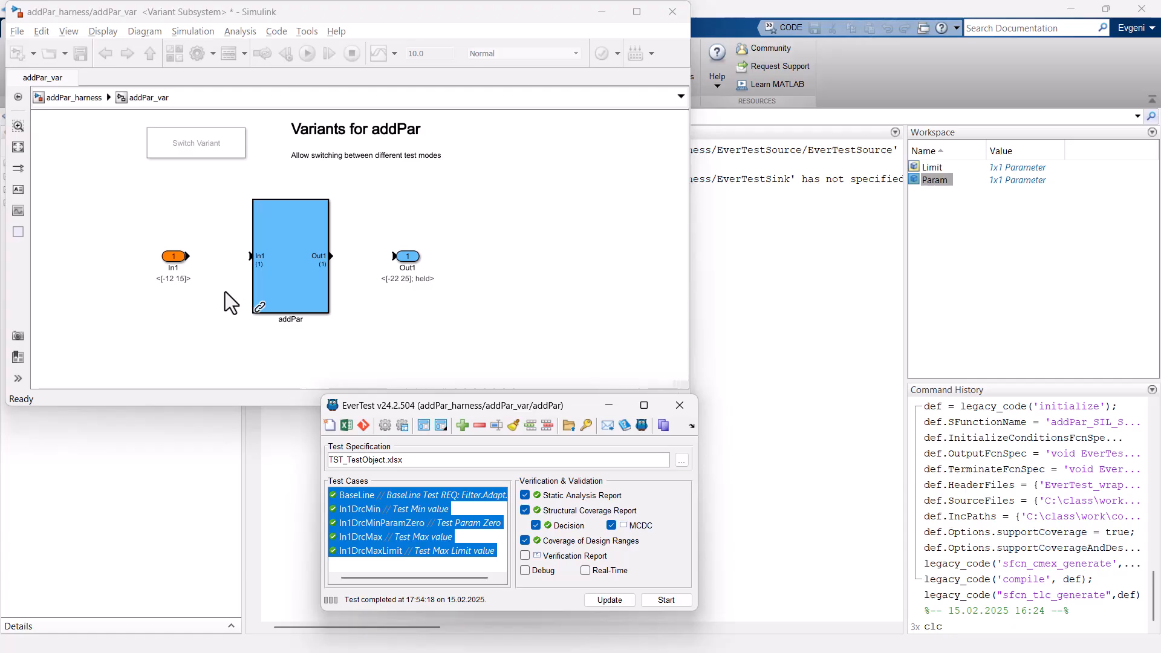
left_click(95, 92)
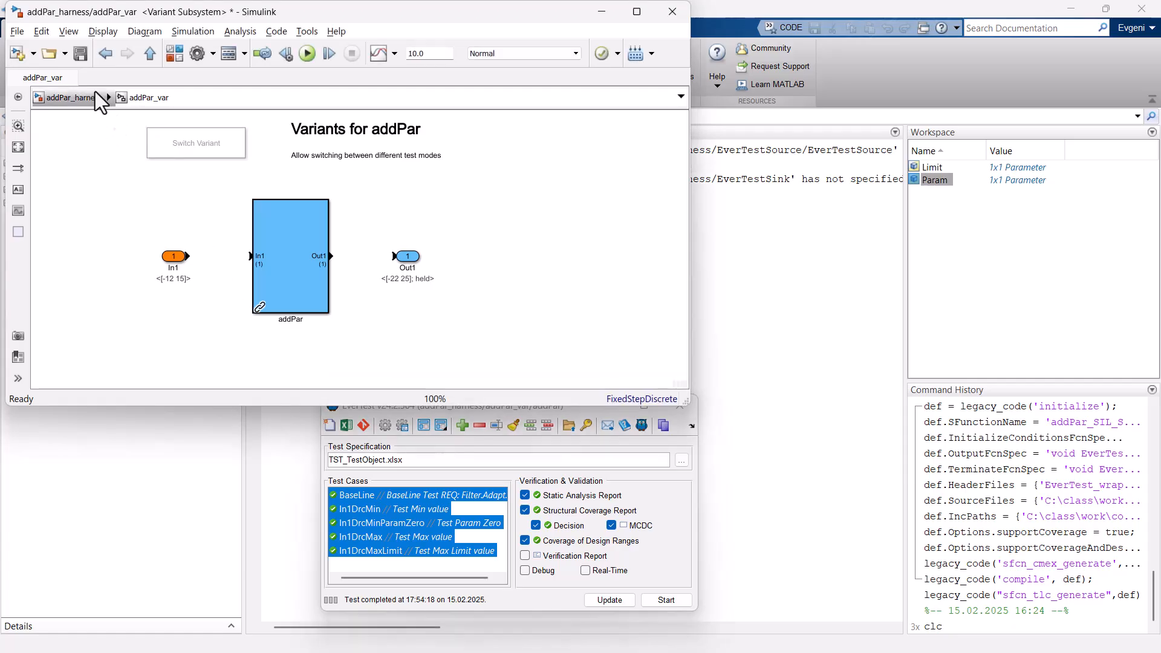
left_click(80, 54)
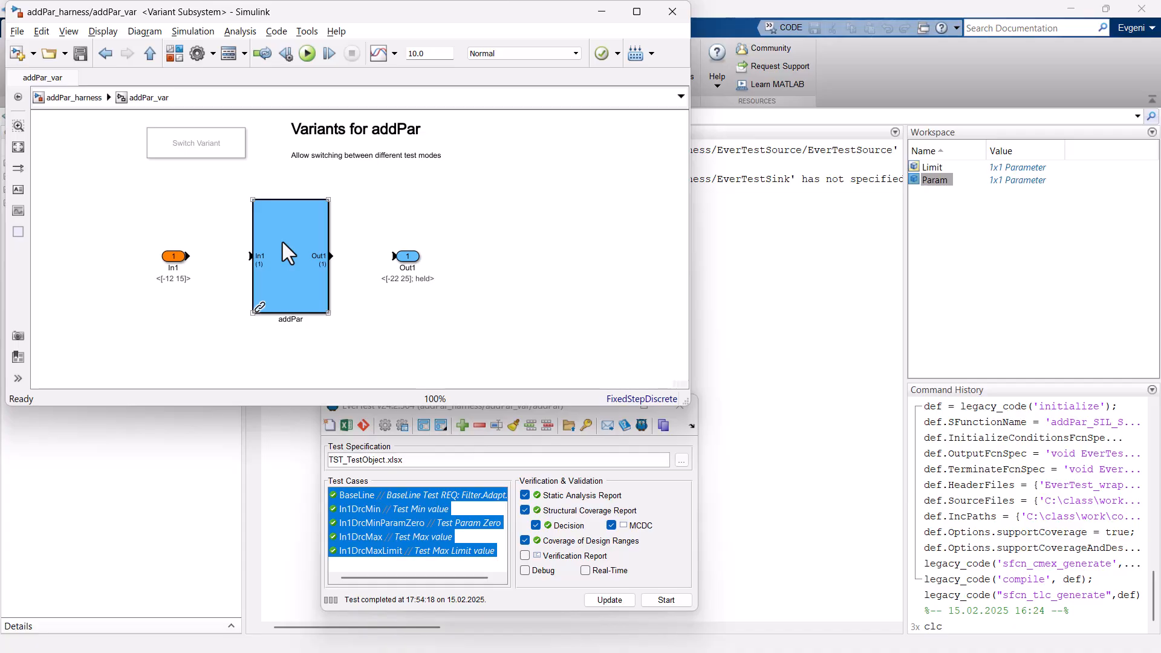
Build the external C-code integration of addPar from ..\code with Map Simulink and C Interface enabled and Start Debugger disabled.
right_click(282, 242)
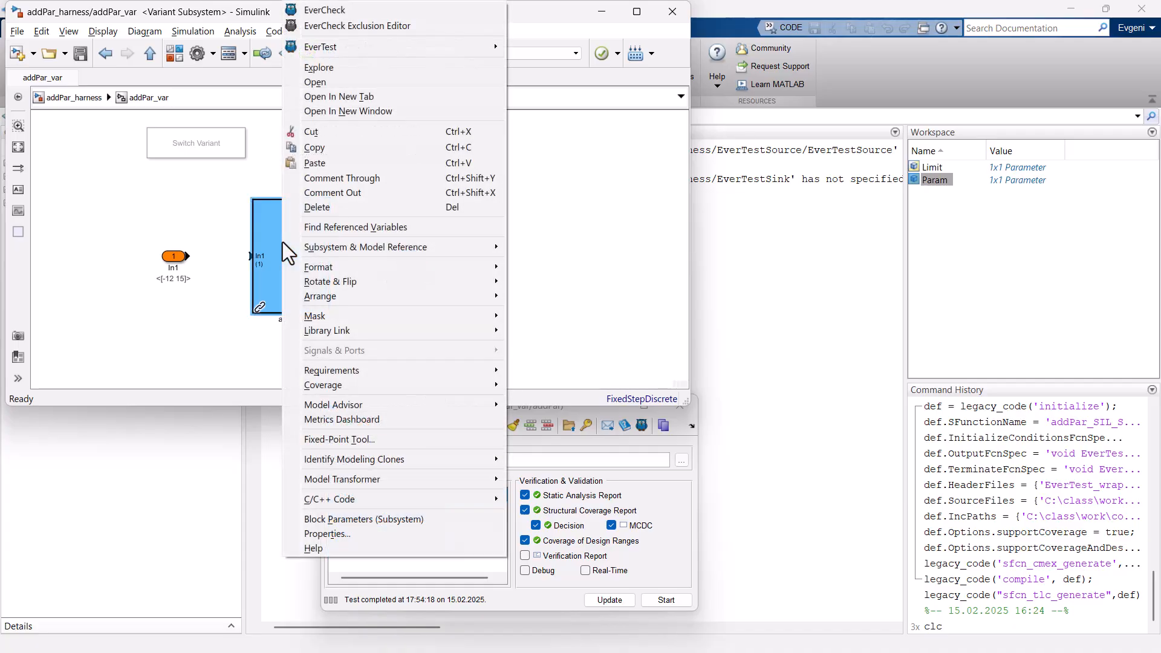
mouse_move(478, 47)
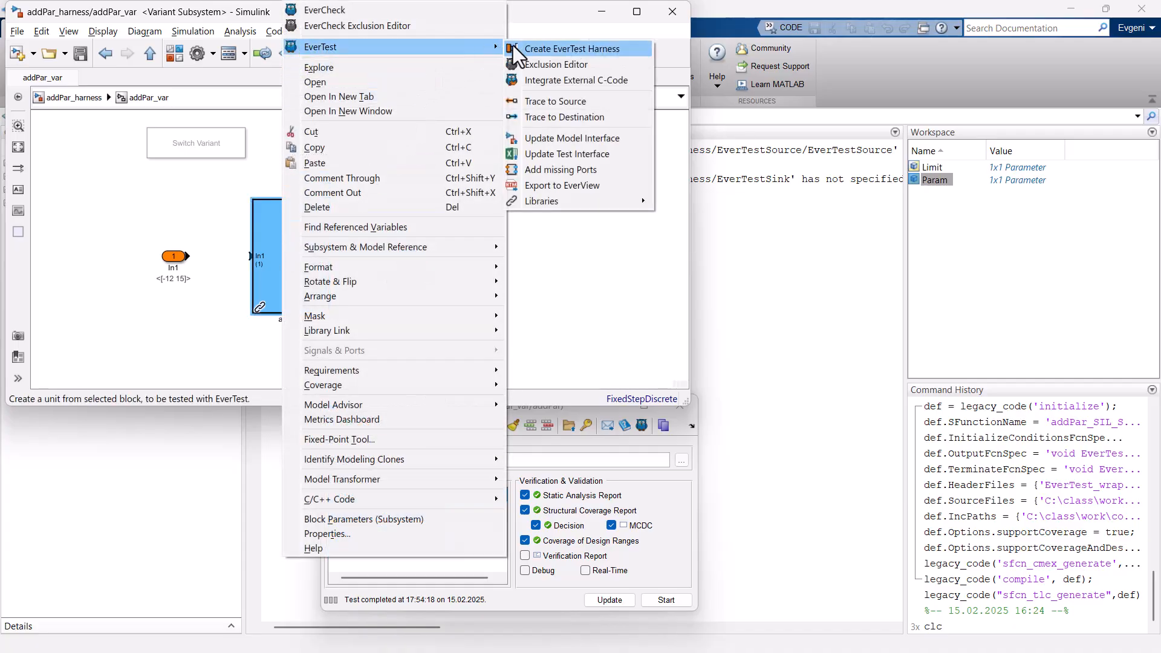
left_click(568, 81)
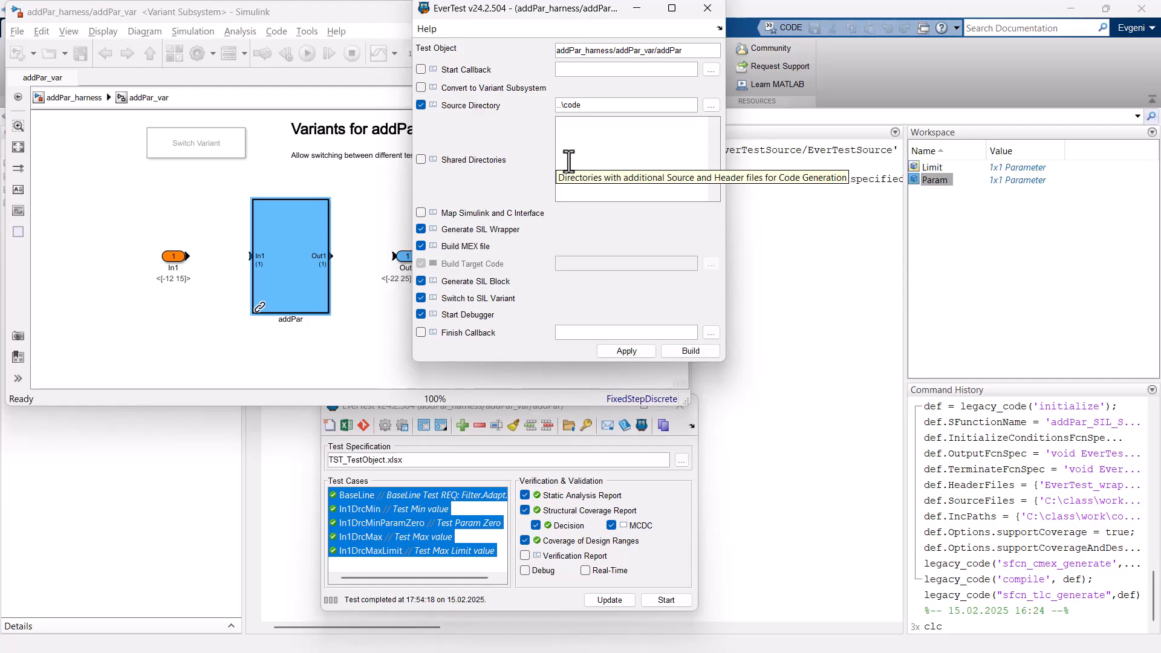
left_click(470, 215)
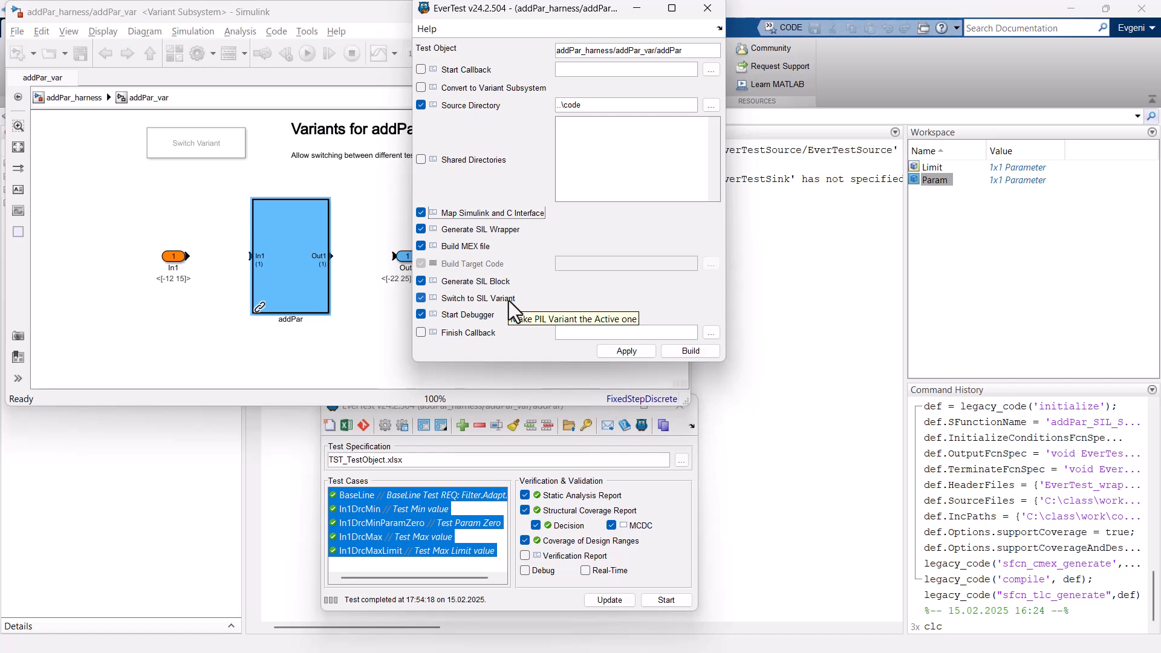
left_click(461, 317)
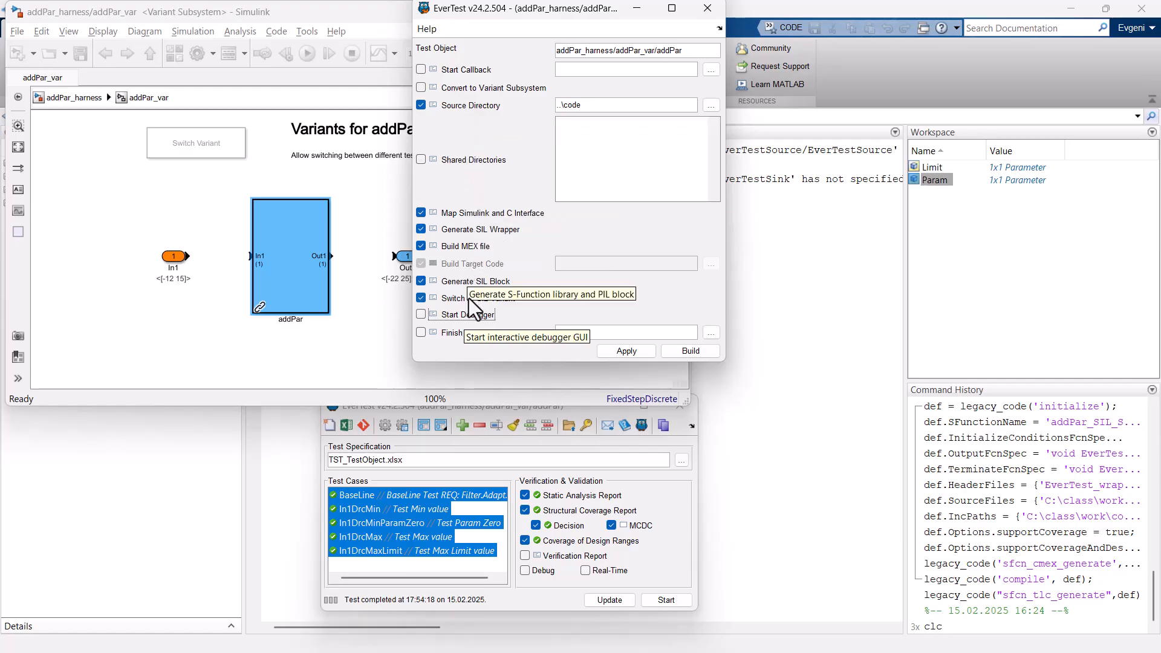
left_click(693, 352)
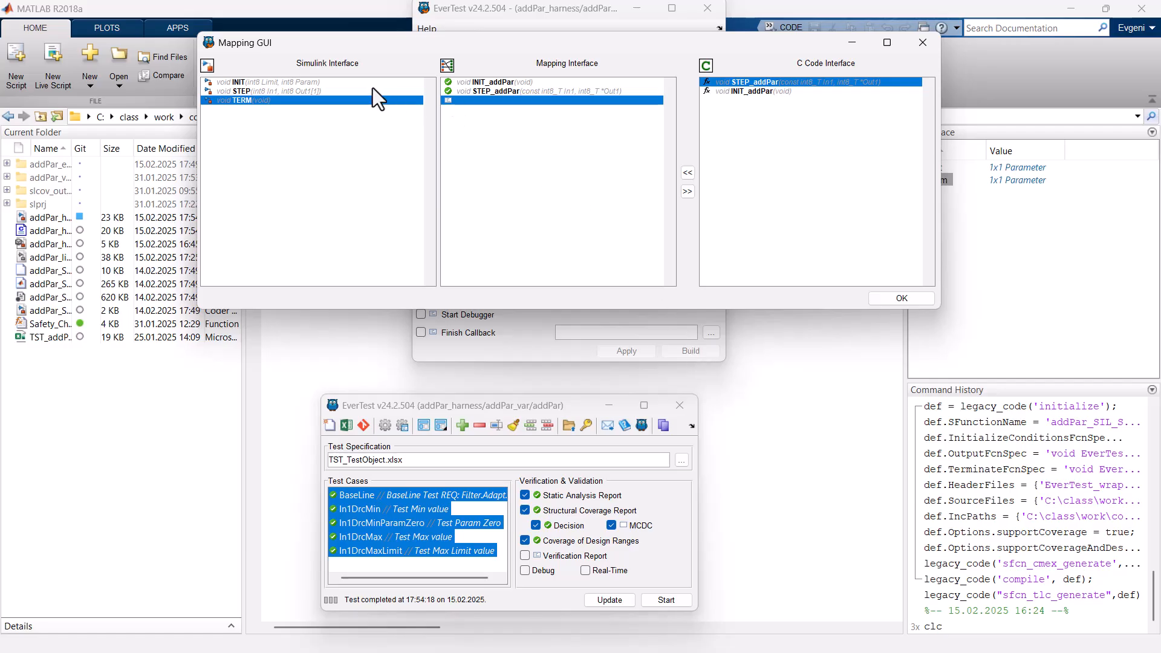
left_click_drag(372, 40, 499, 155)
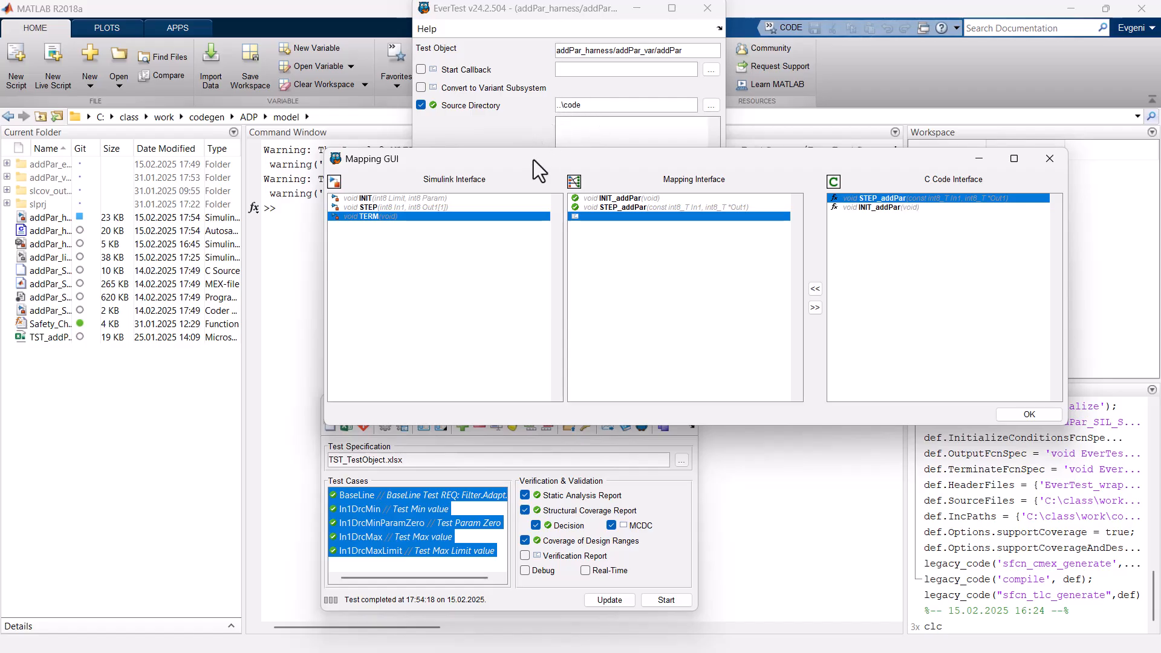
Remove the STEP_addPar function mapping, assign it to the Simulink STEP function again, and accept the function mapping.
left_click_drag(534, 160, 532, 172)
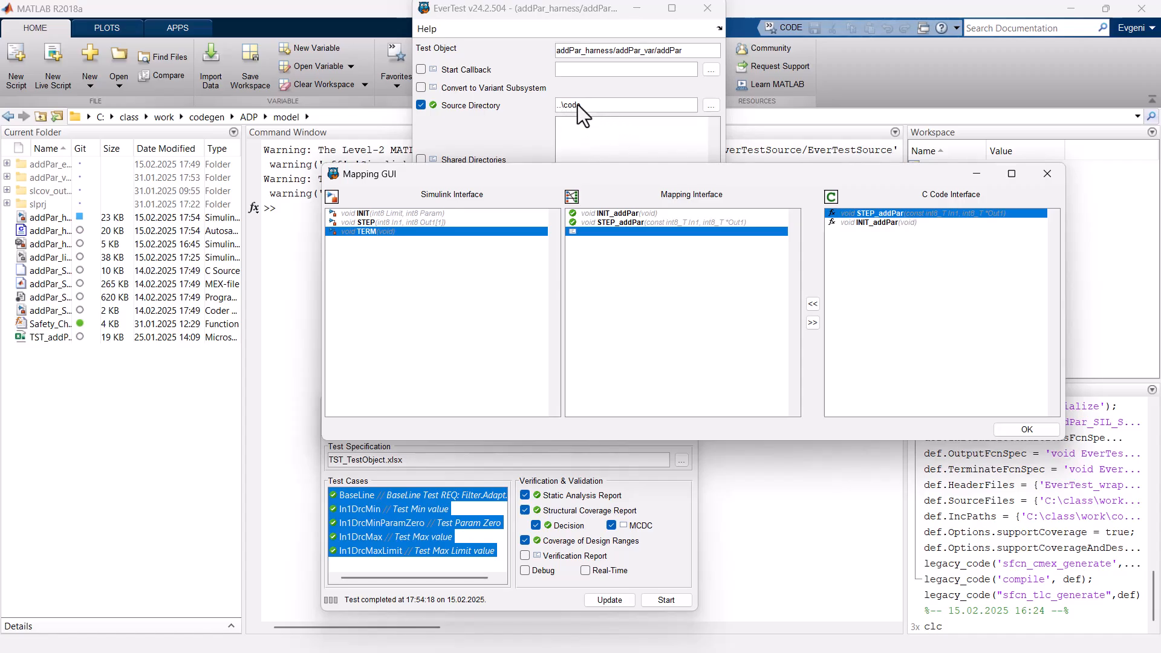
left_click(378, 213)
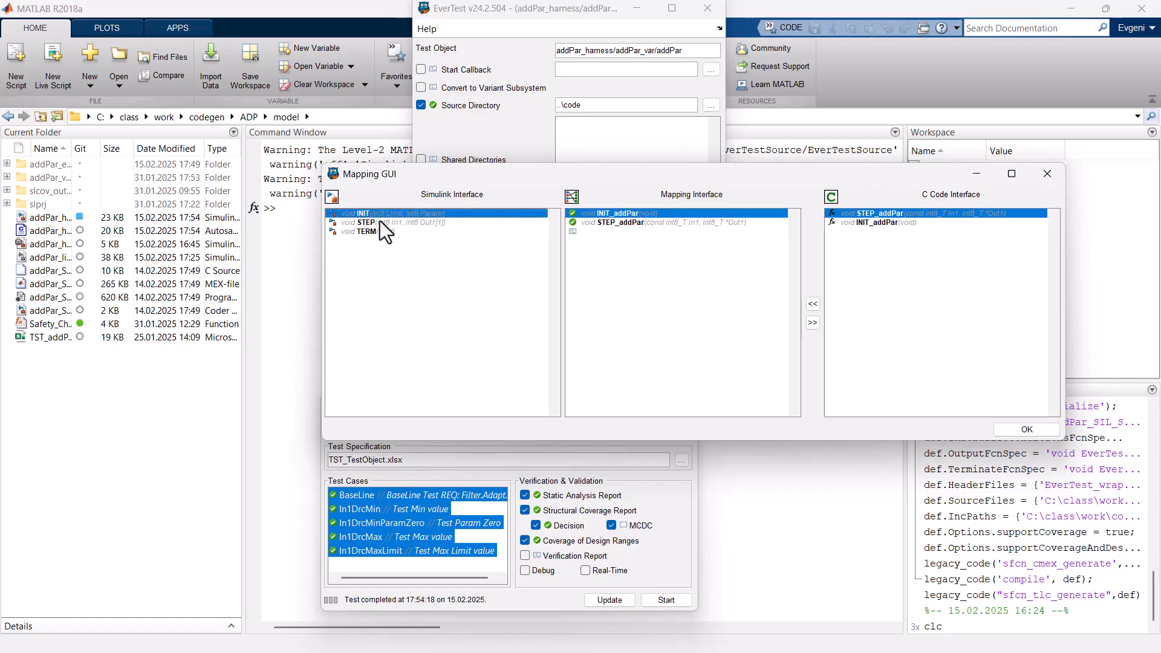
left_click(380, 221)
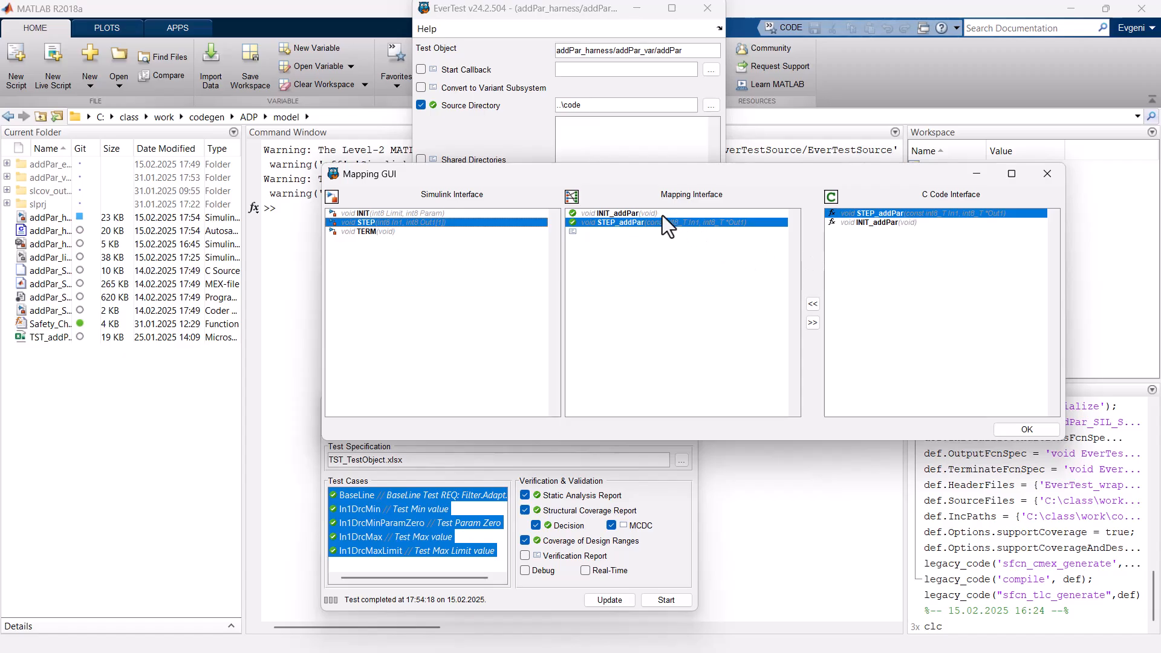
left_click(812, 322)
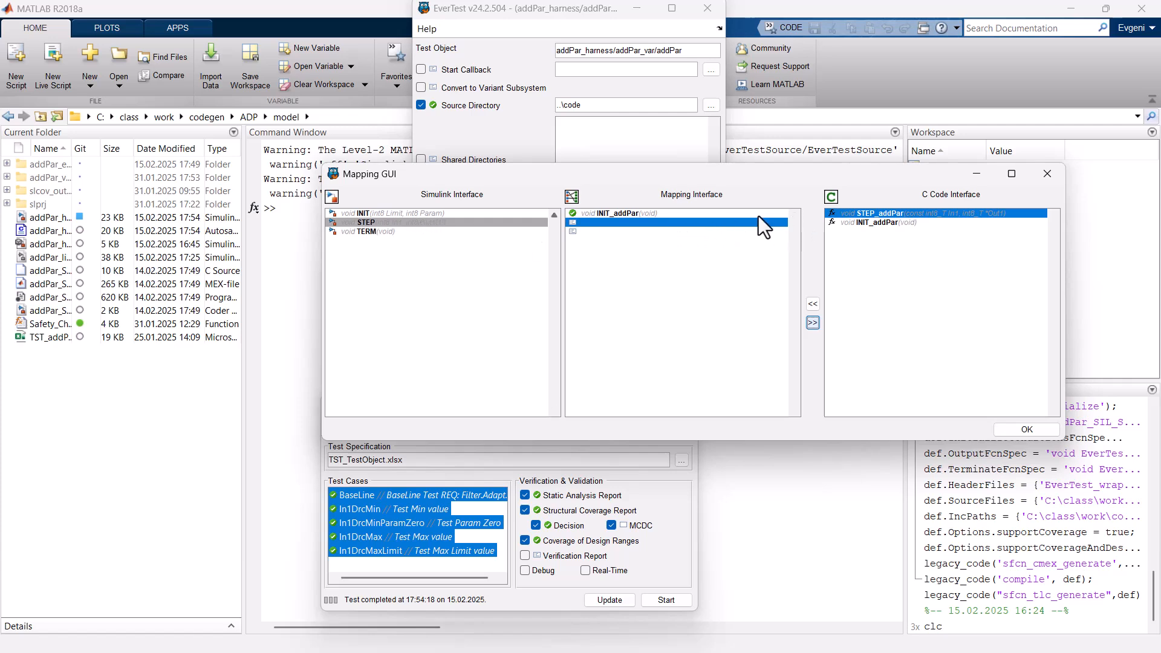
left_click(813, 305)
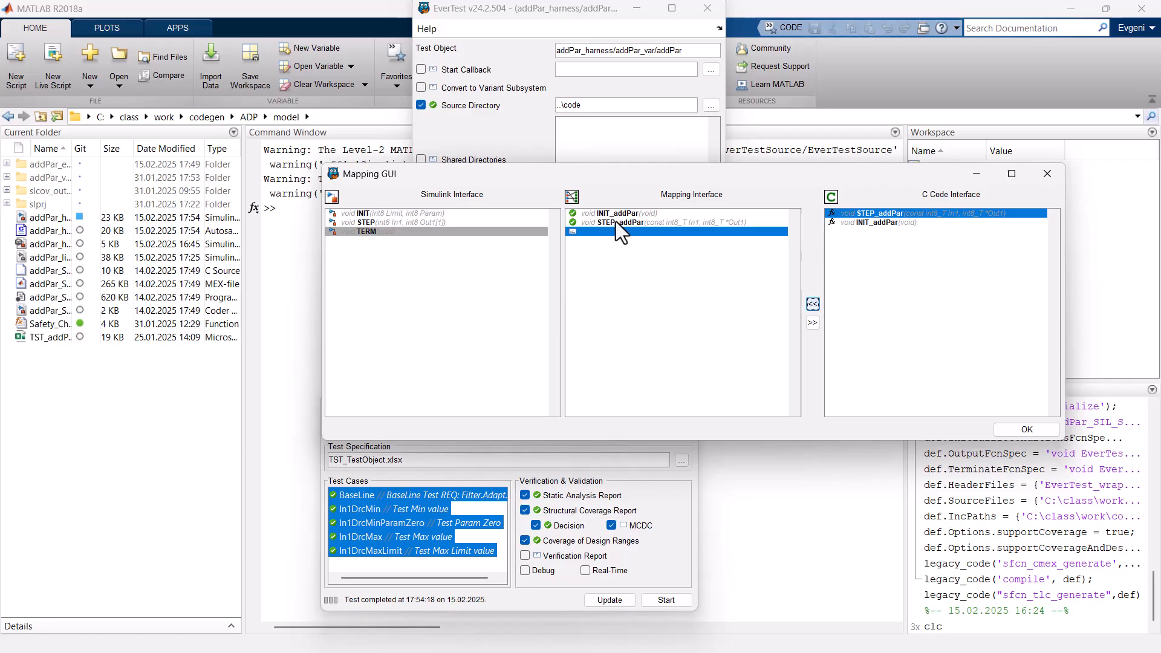
left_click(1031, 430)
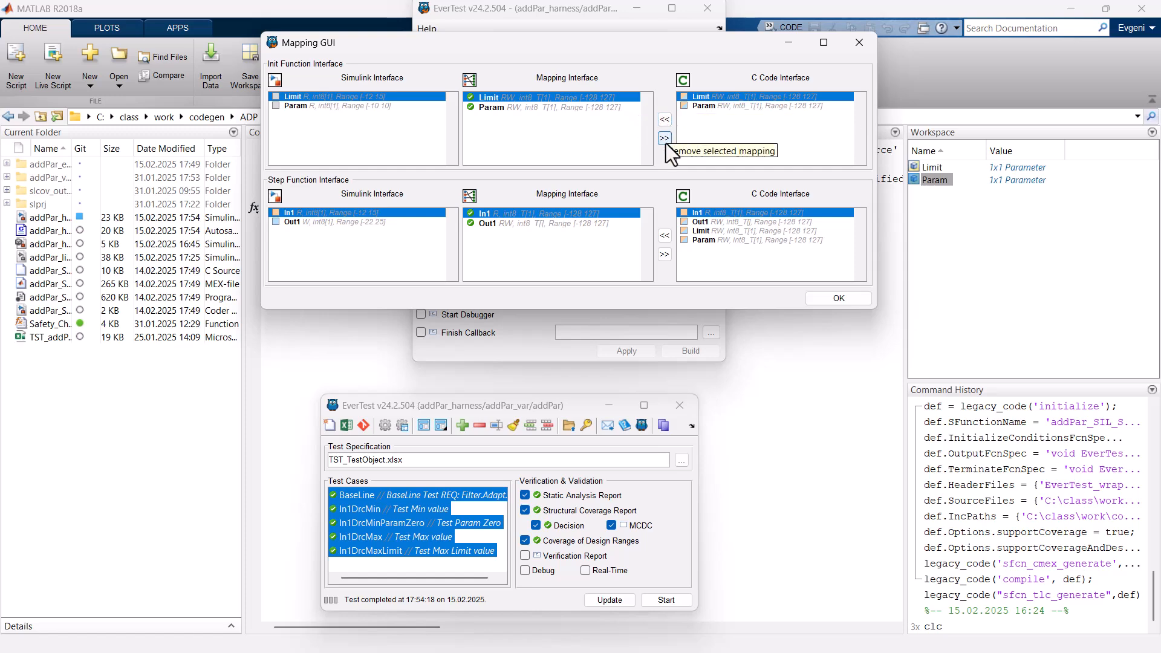
Review the In1 and Out1 mappings of the step function and accept the parameter and signal mapping to finish the build.
left_click(302, 222)
left_click(502, 212)
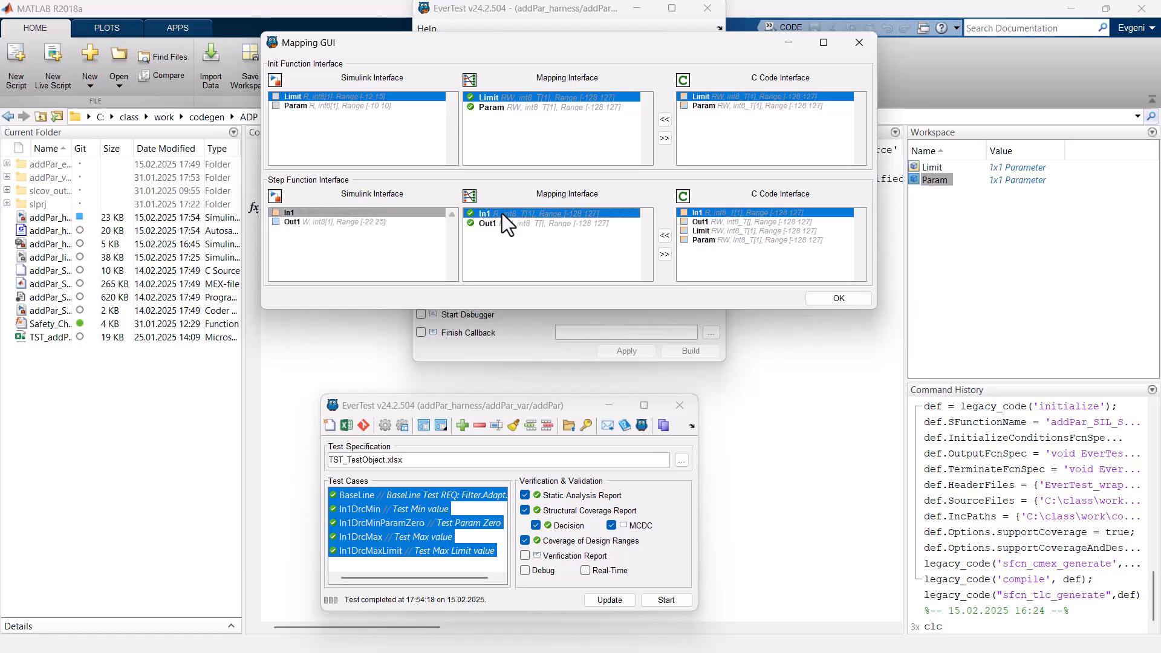
left_click(499, 224)
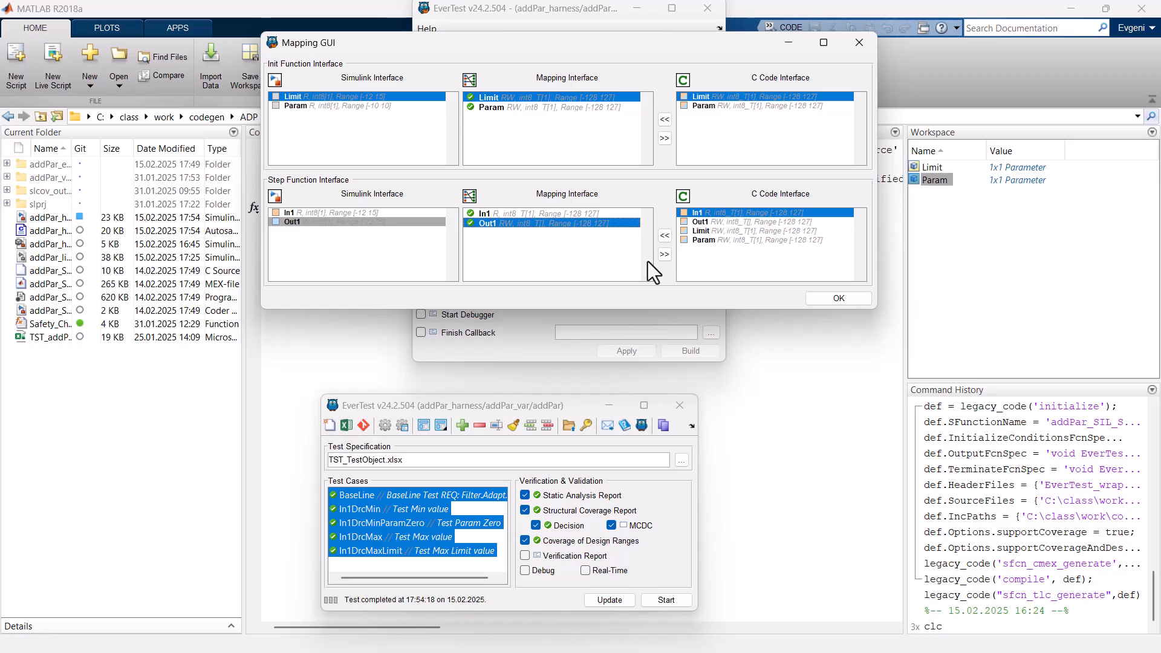
left_click(839, 298)
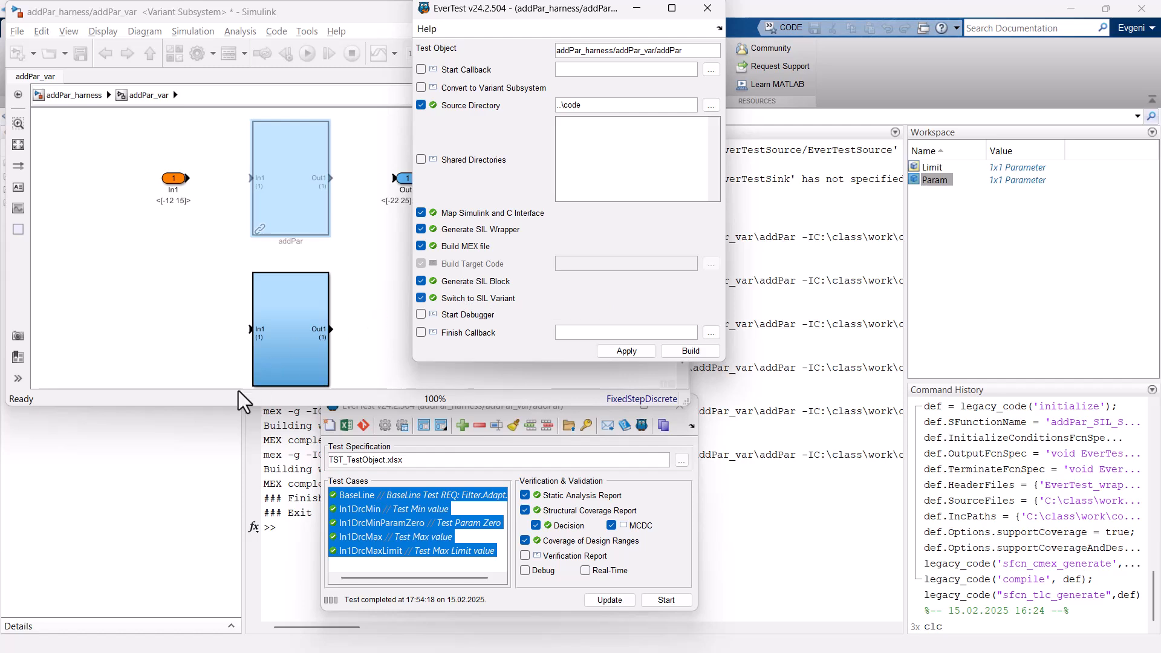
Switch the addPar_var variant subsystem to the original addPar model and back to the addPar_SIL block.
left_click_drag(215, 407, 212, 466)
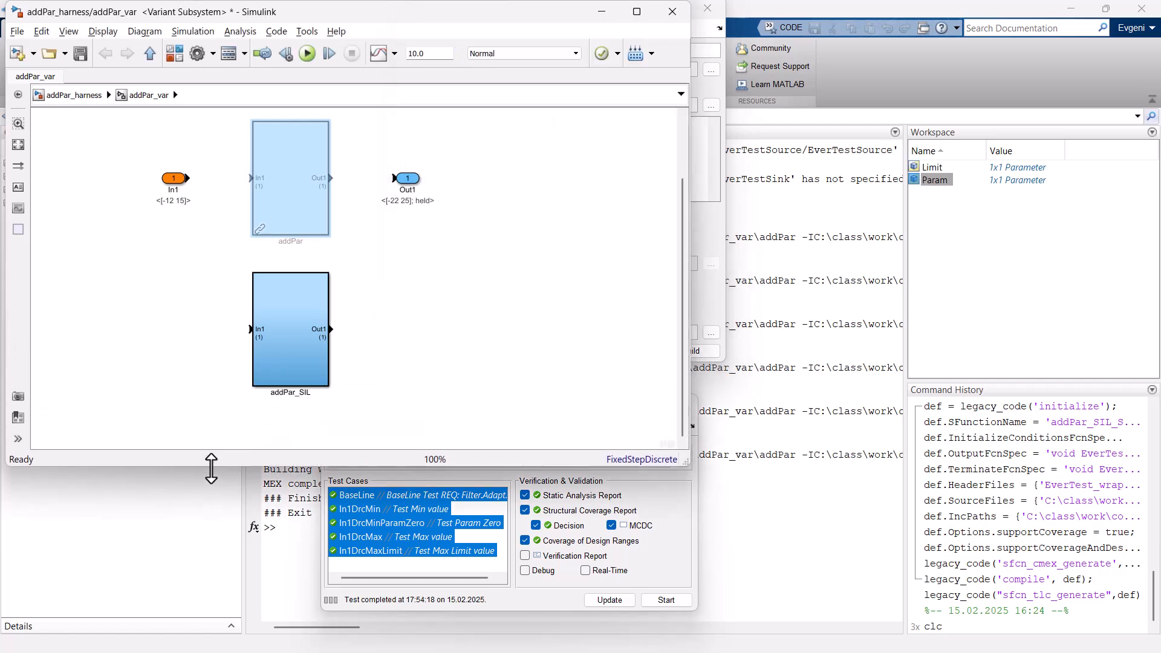
left_click_drag(684, 302, 685, 230)
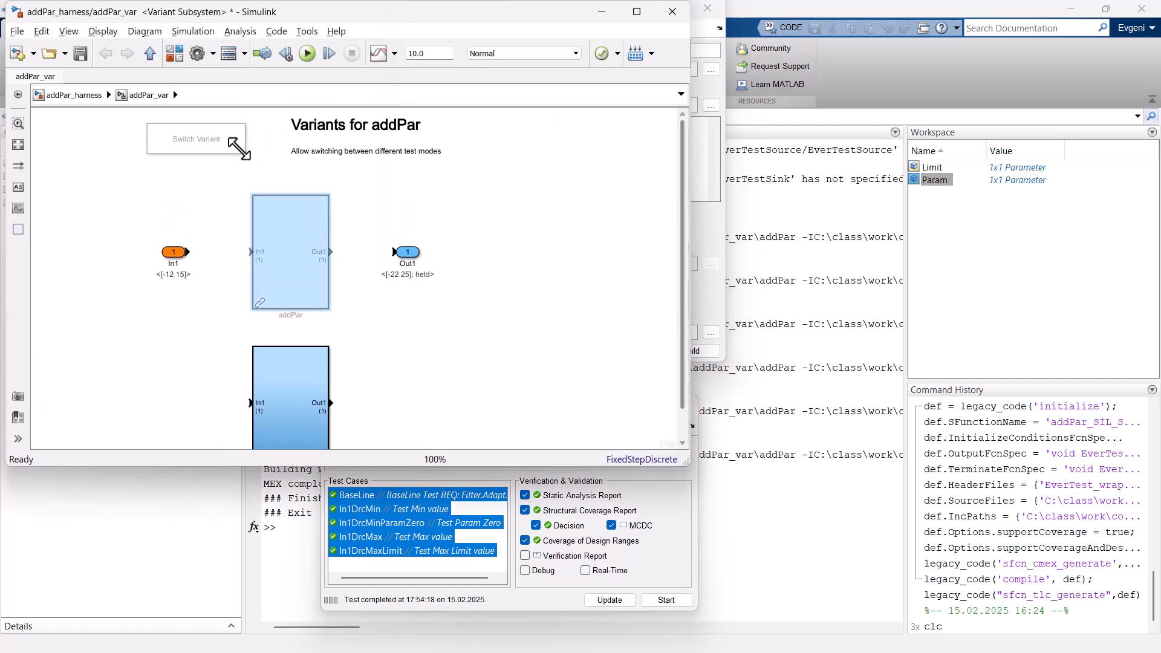
left_click(211, 152)
double_click(212, 151)
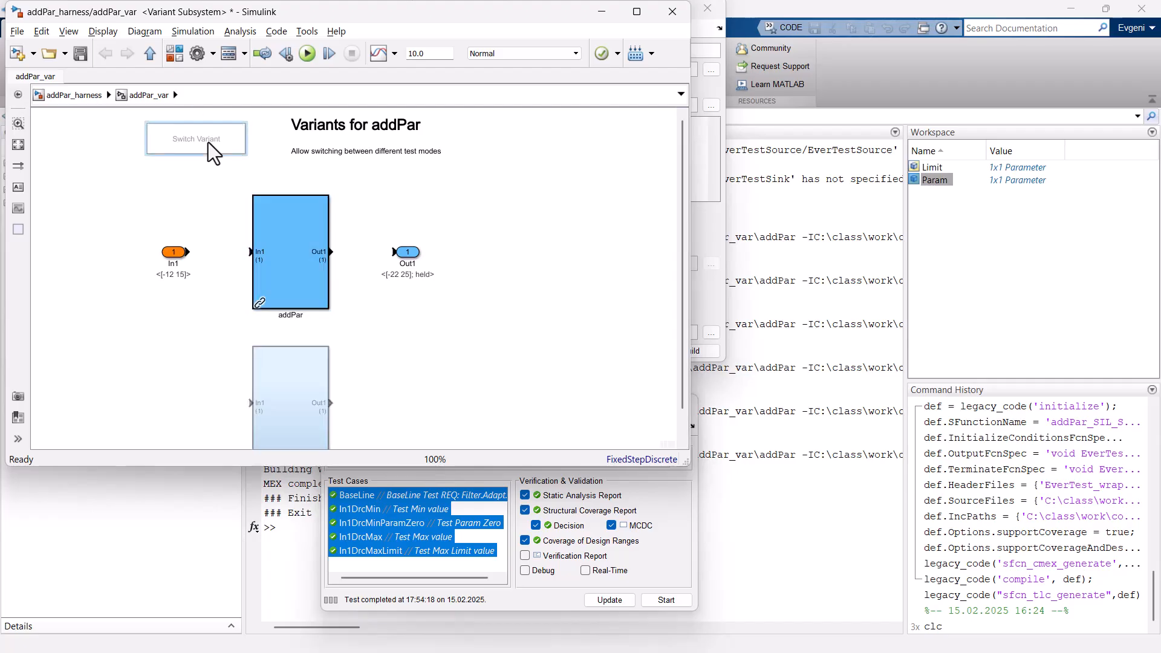
left_click(211, 152)
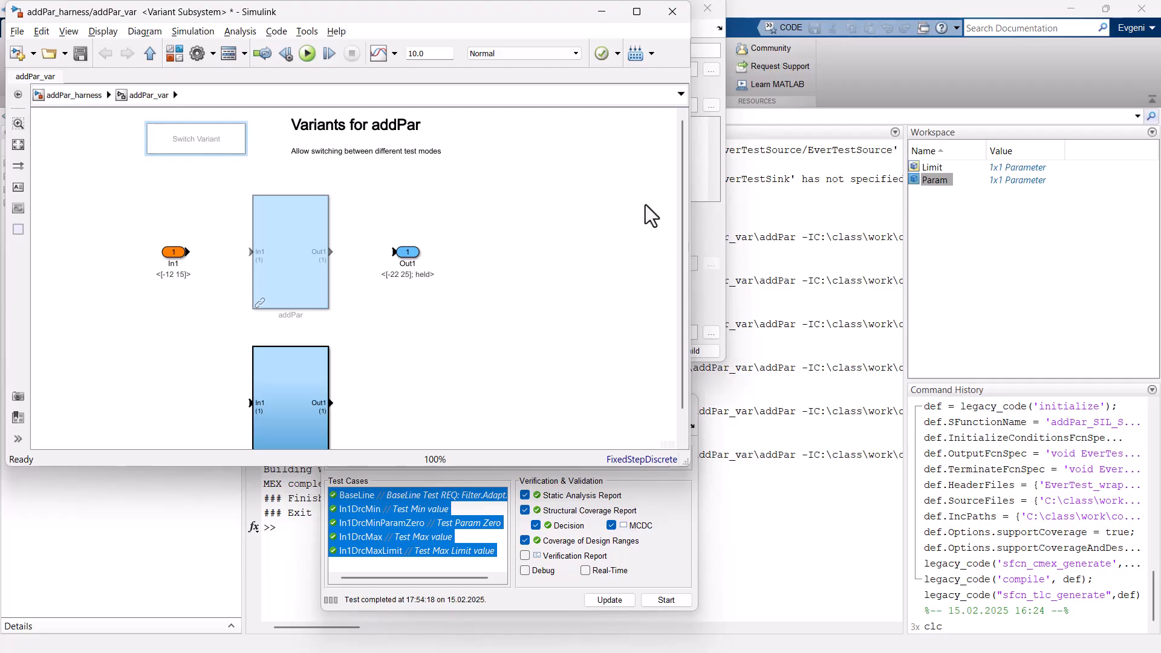
Rebuild the external C-code integration of addPar from ..\code, accept the proposed function and signal mappings, and close the integration window.
left_click(714, 230)
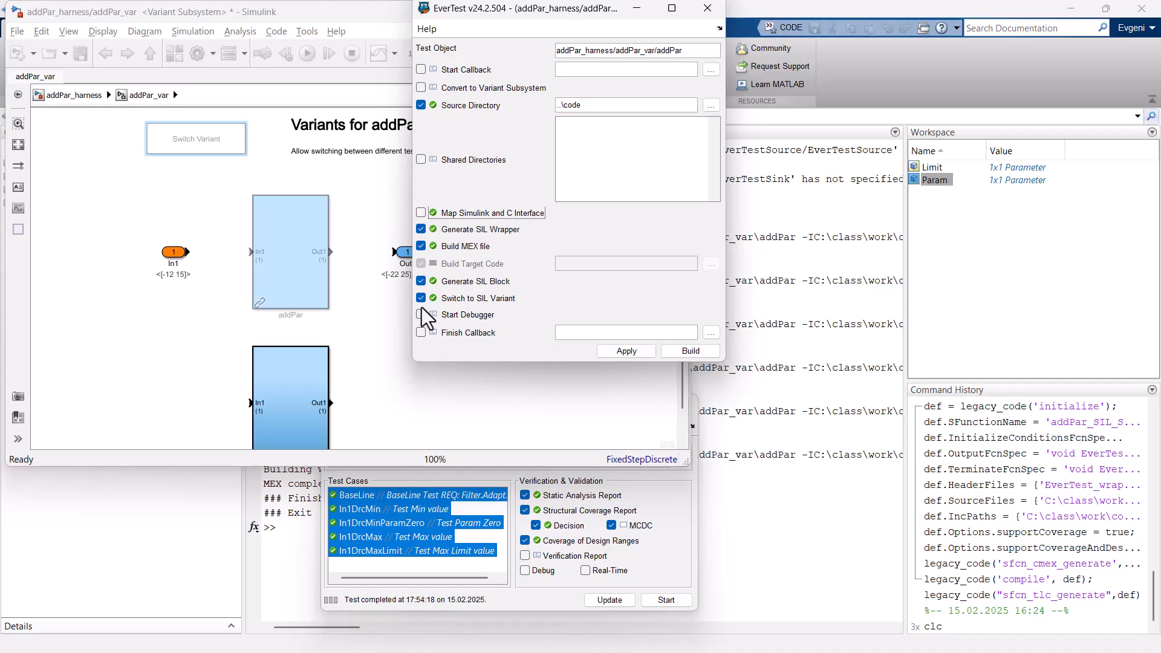
left_click(422, 213)
right_click(298, 266)
mouse_move(448, 47)
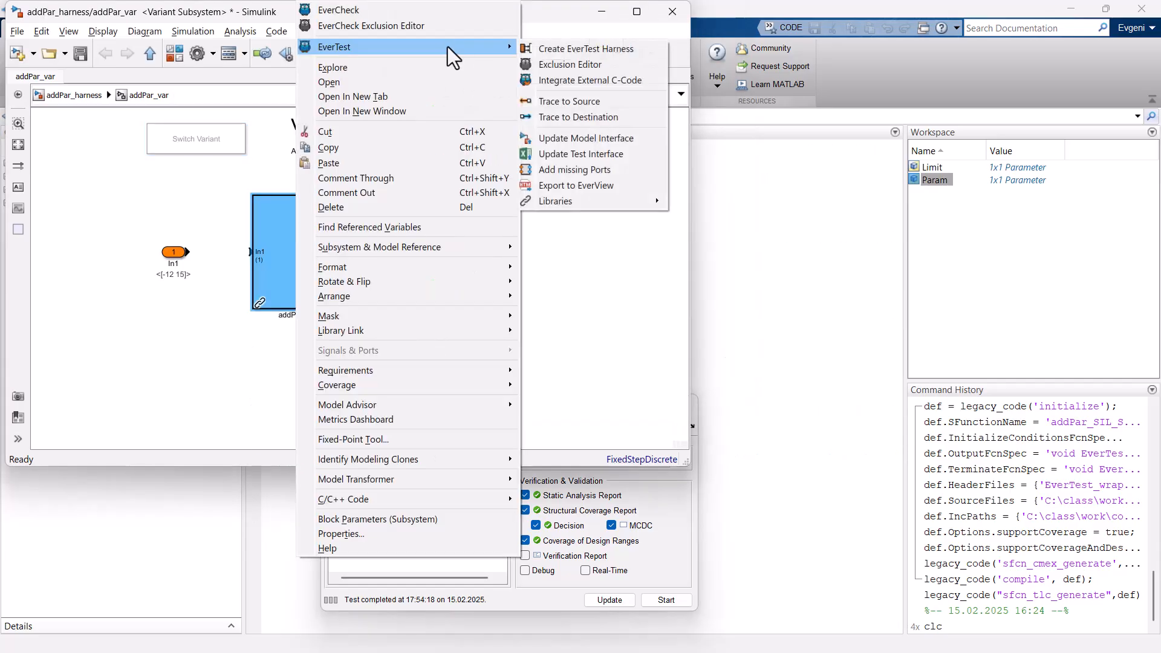
left_click(586, 80)
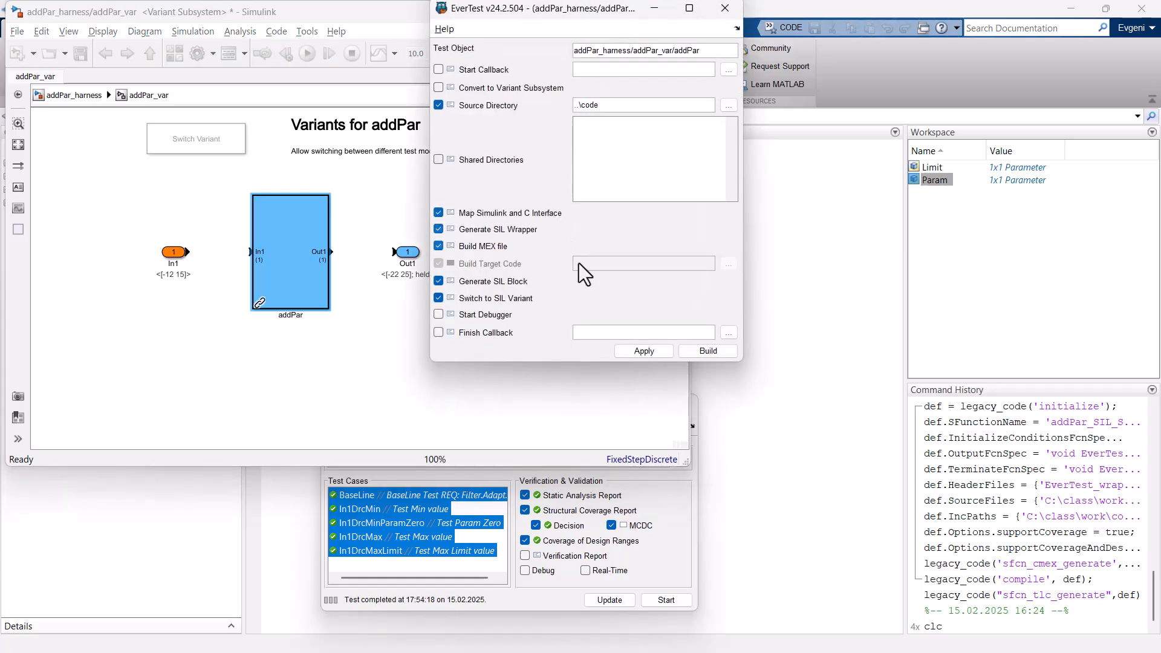
left_click(706, 352)
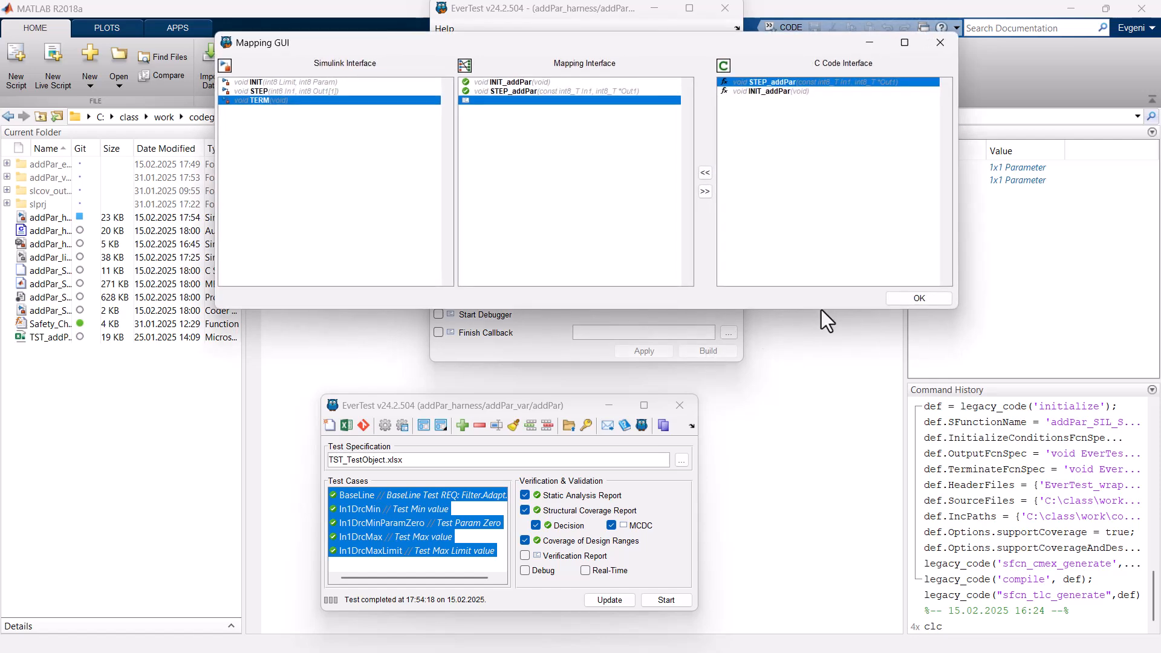
left_click(897, 297)
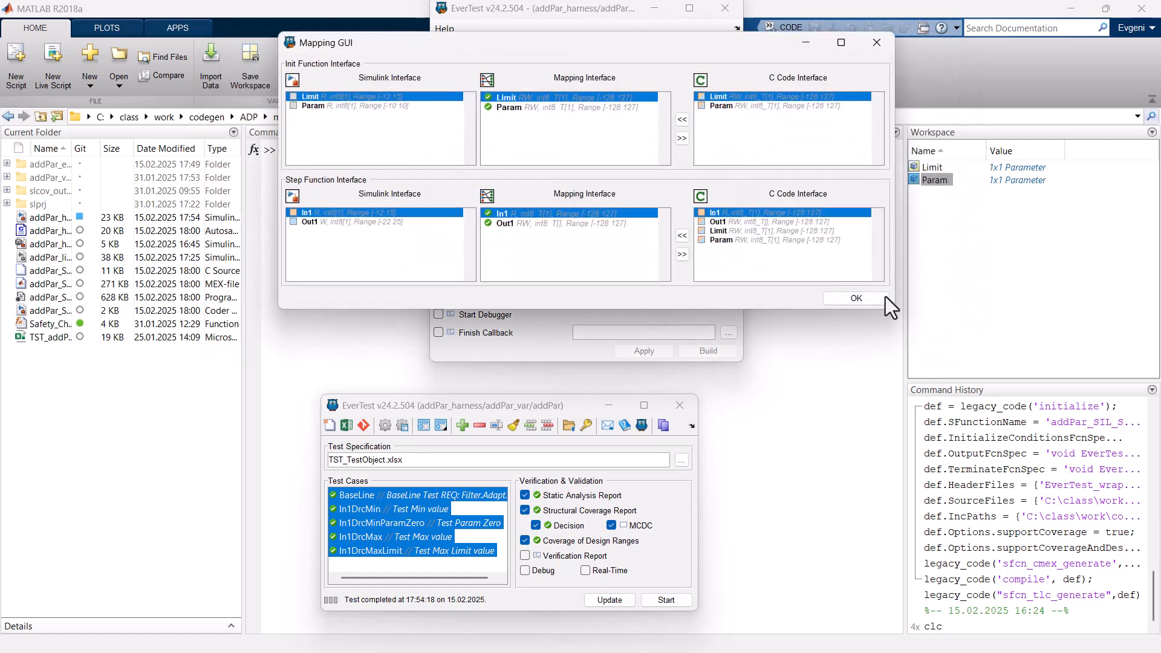
left_click(871, 298)
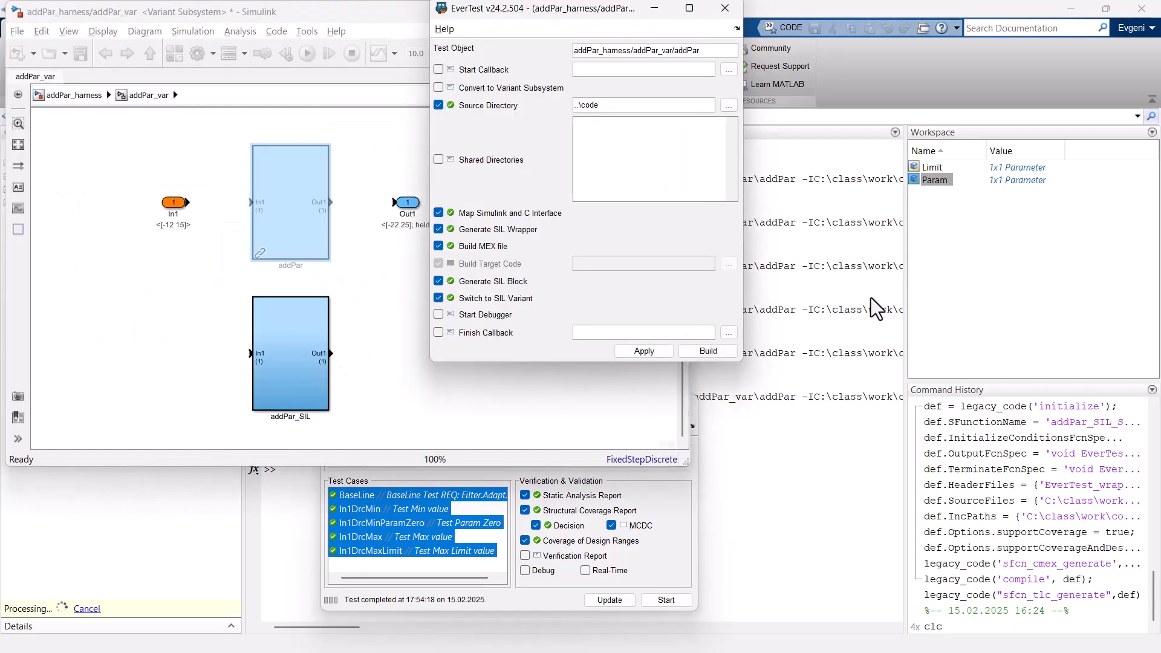
left_click(724, 8)
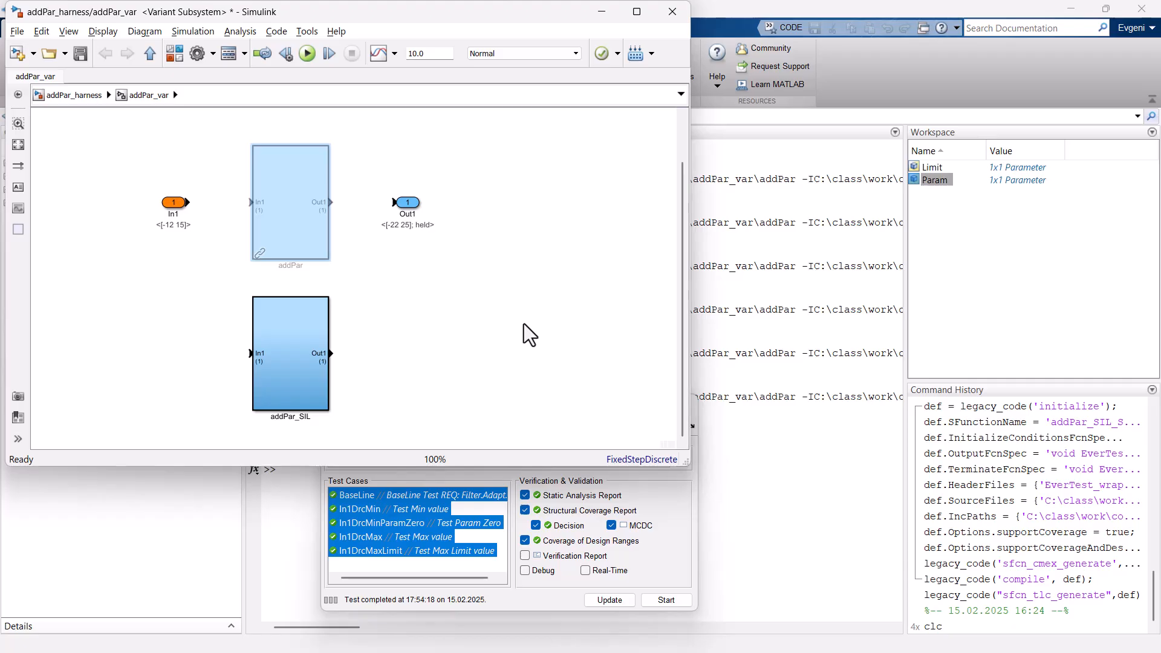
Open the TST_TestObject.xlsx test specification and run all five selected test cases on the addPar_SIL variant.
left_click(330, 368)
left_click(672, 575)
left_click(346, 427)
left_click(659, 600)
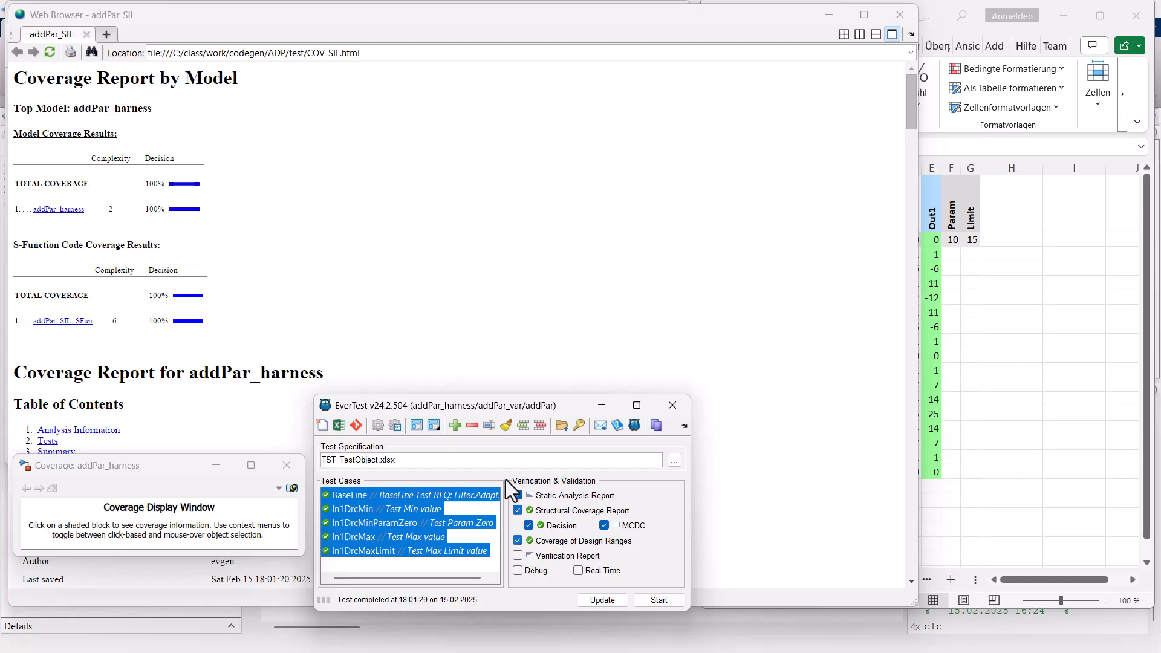
Examine the SIL coverage report for the EverTest_wrapper.c and addPar.c code, and close the coverage windows.
left_click(438, 279)
scroll(438, 280, "down", 20)
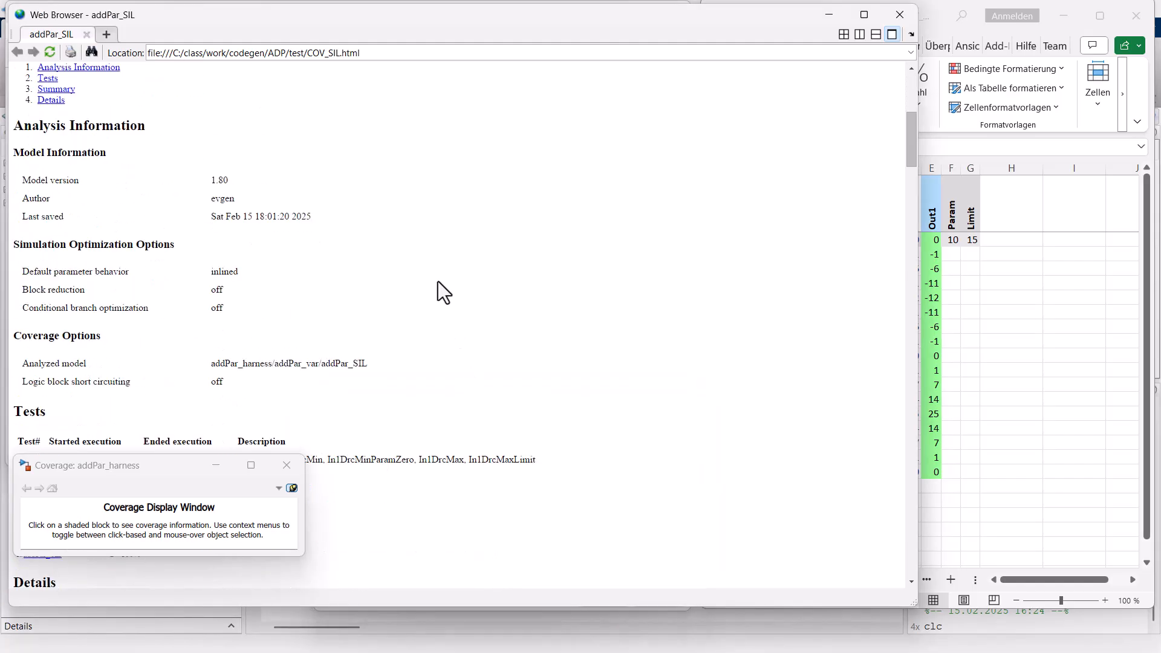
scroll(438, 281, "down", 20)
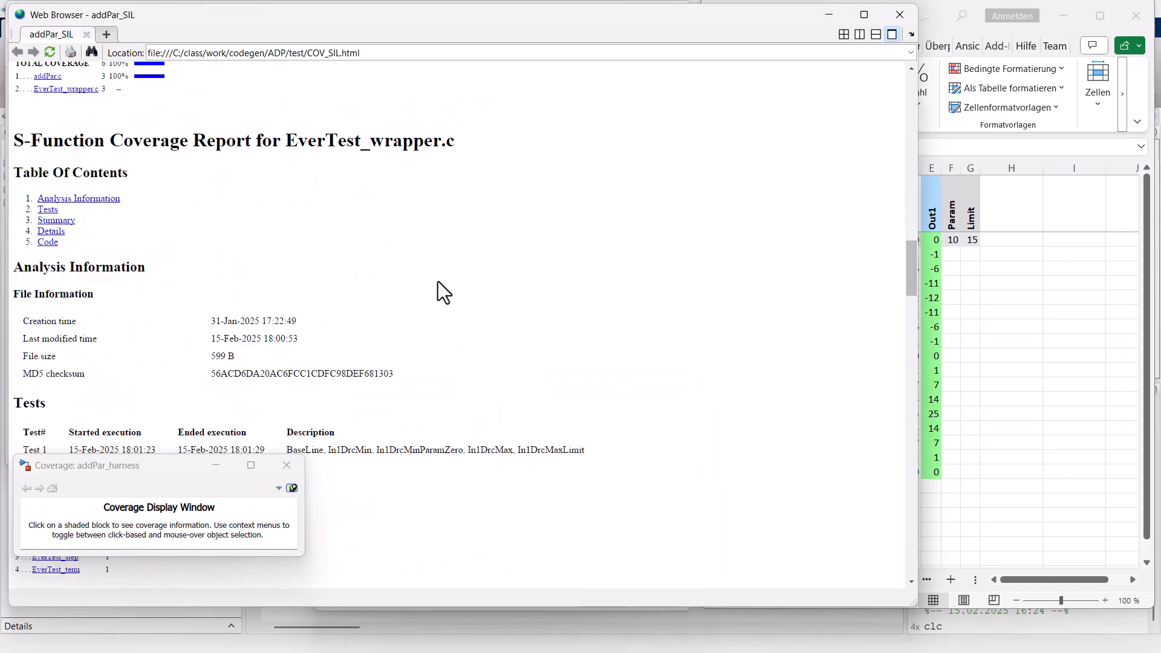
scroll(438, 282, "down", 12)
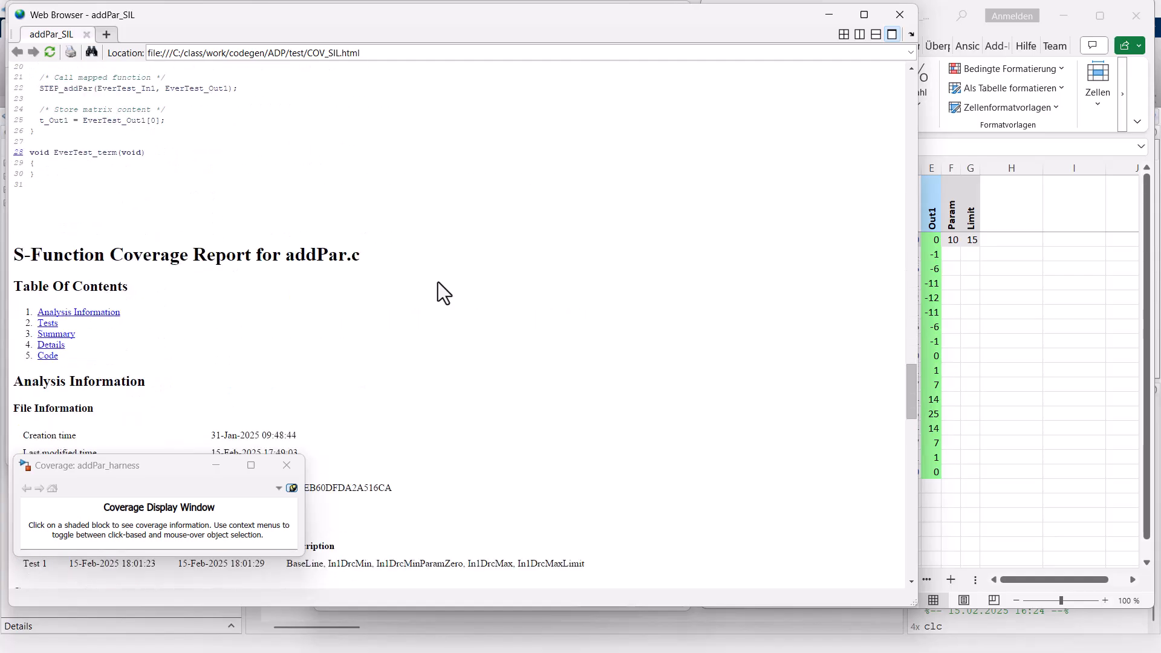
scroll(438, 282, "up", 4)
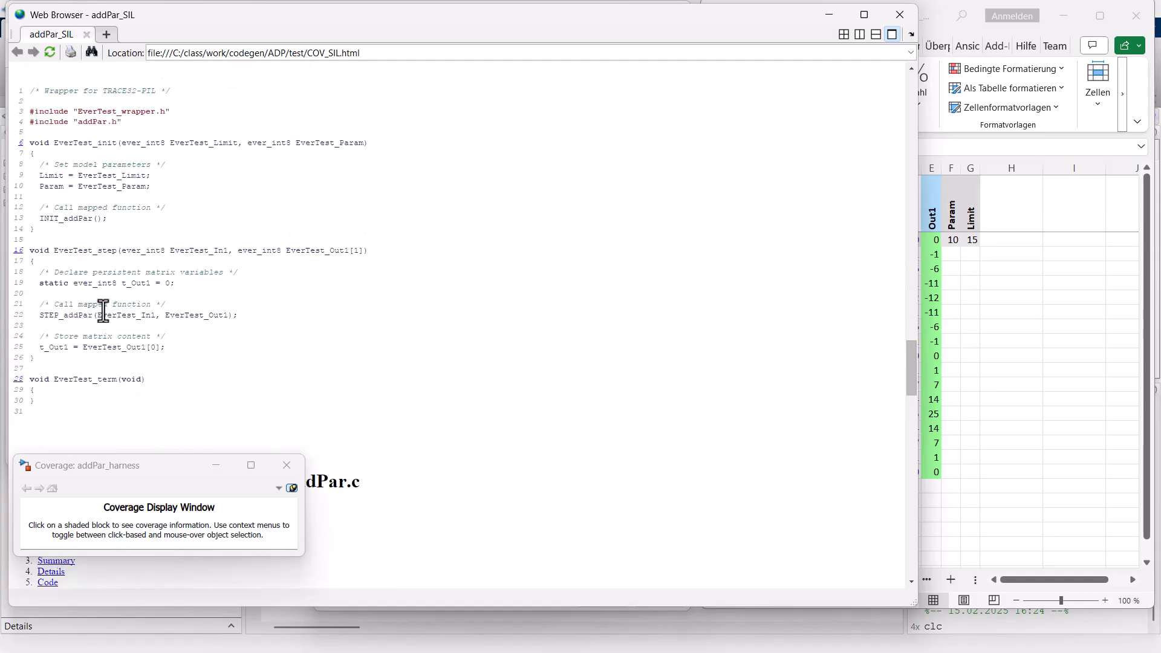
scroll(107, 310, "down", 5)
scroll(111, 300, "up", 3)
scroll(113, 299, "down", 15)
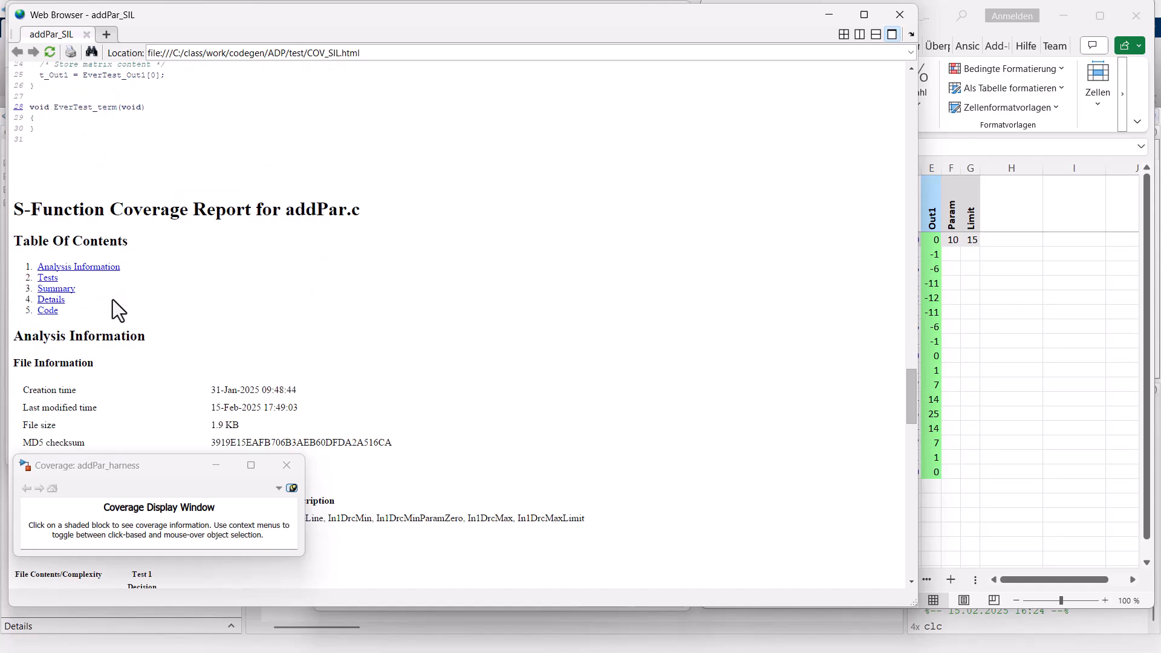
scroll(114, 299, "down", 14)
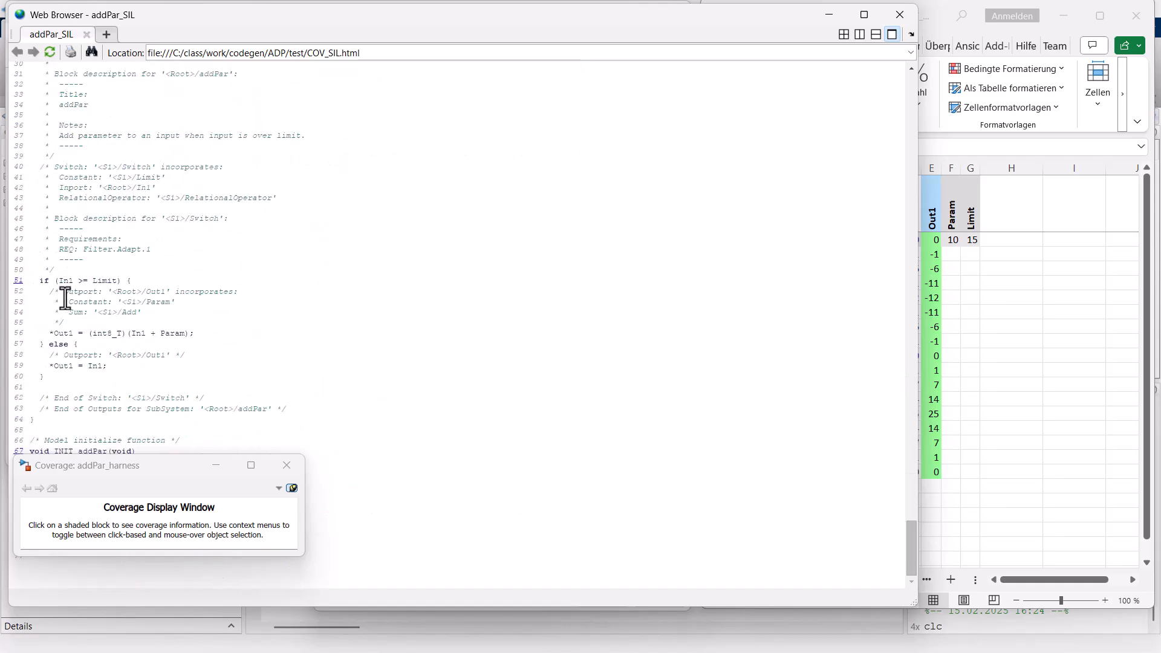
left_click(287, 465)
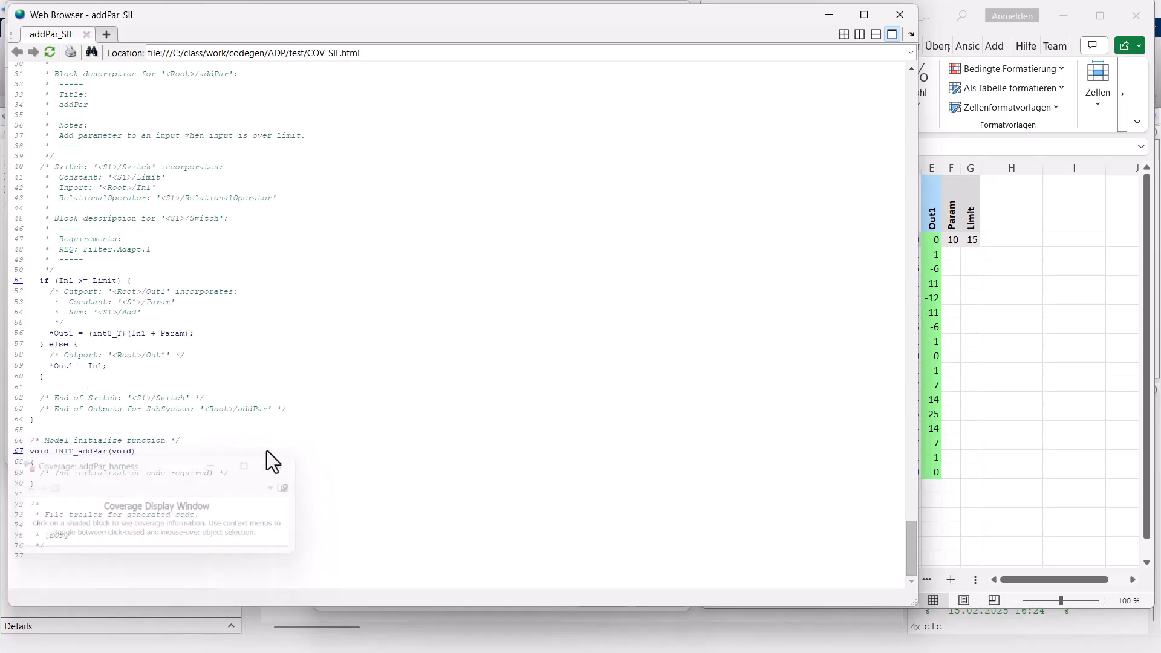
scroll(166, 385, "up", 10)
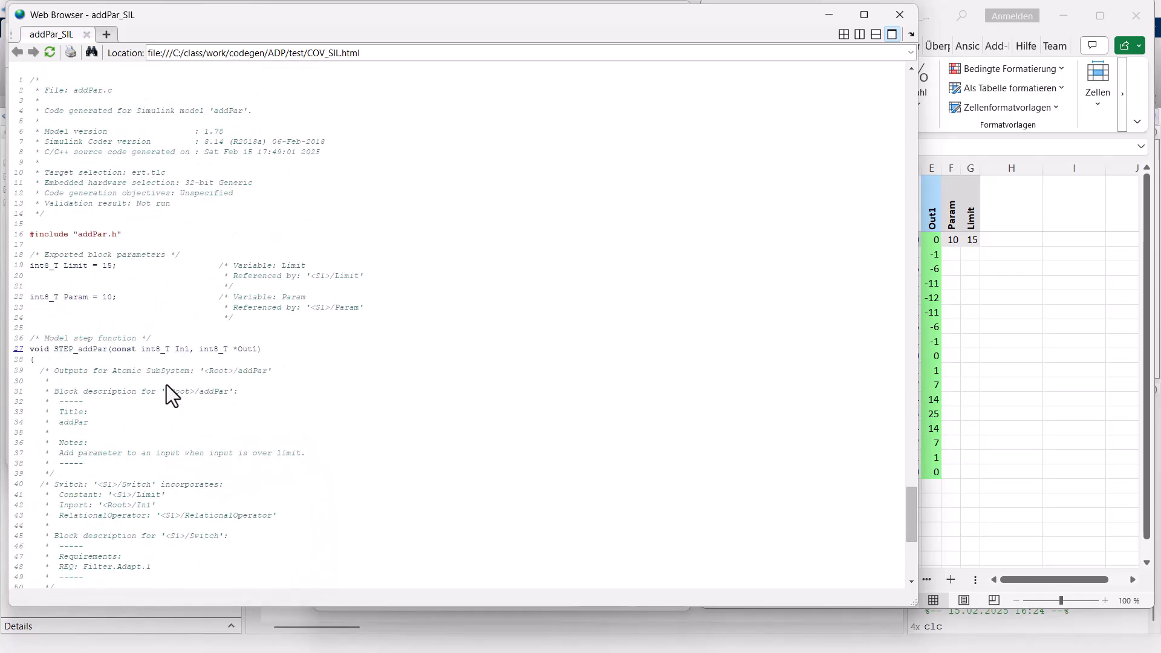
left_click(895, 13)
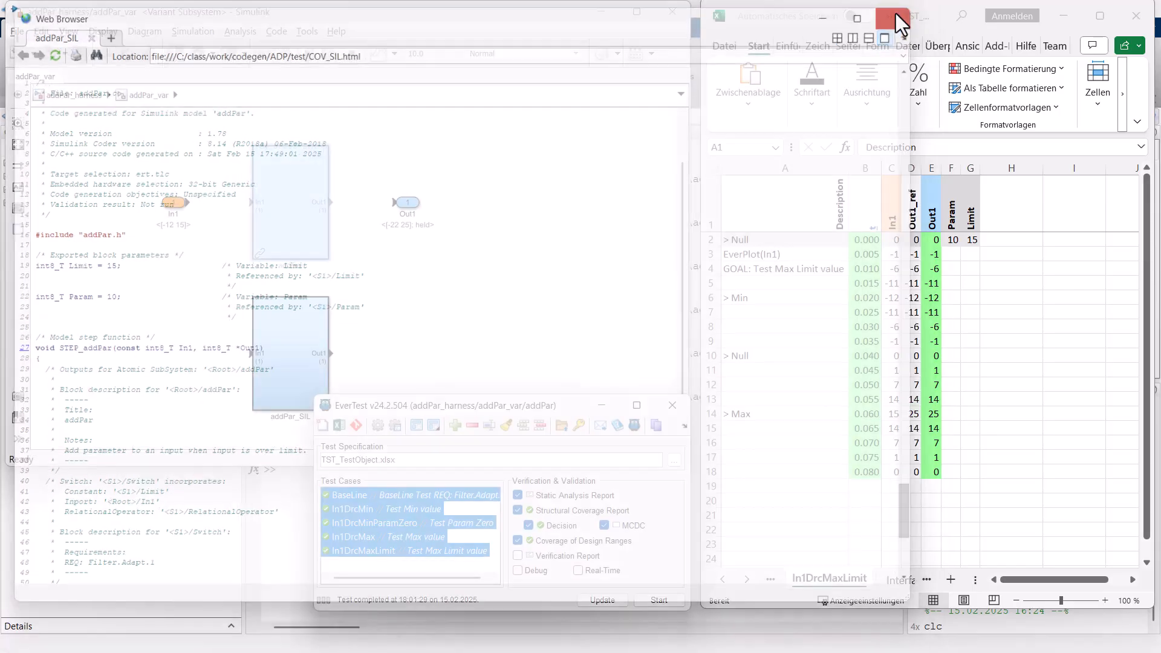
Run the In1DrcMaxLimit test case alone on the SIL variant, followed by the In1DrcMin test case alone.
left_click(378, 551)
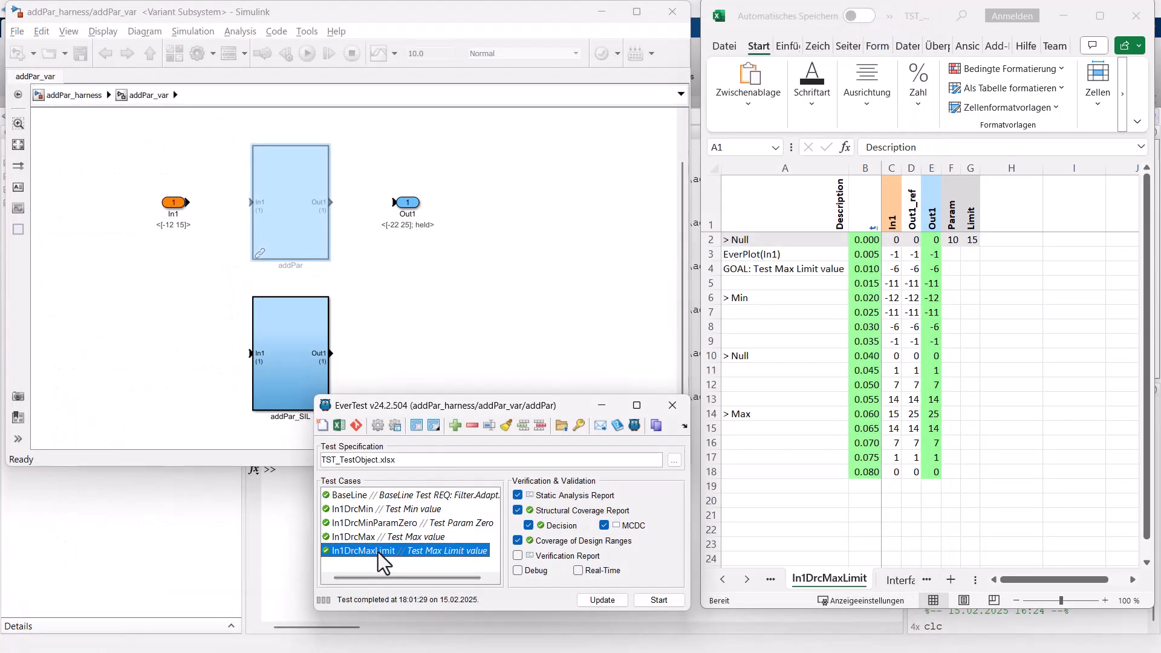
left_click(658, 599)
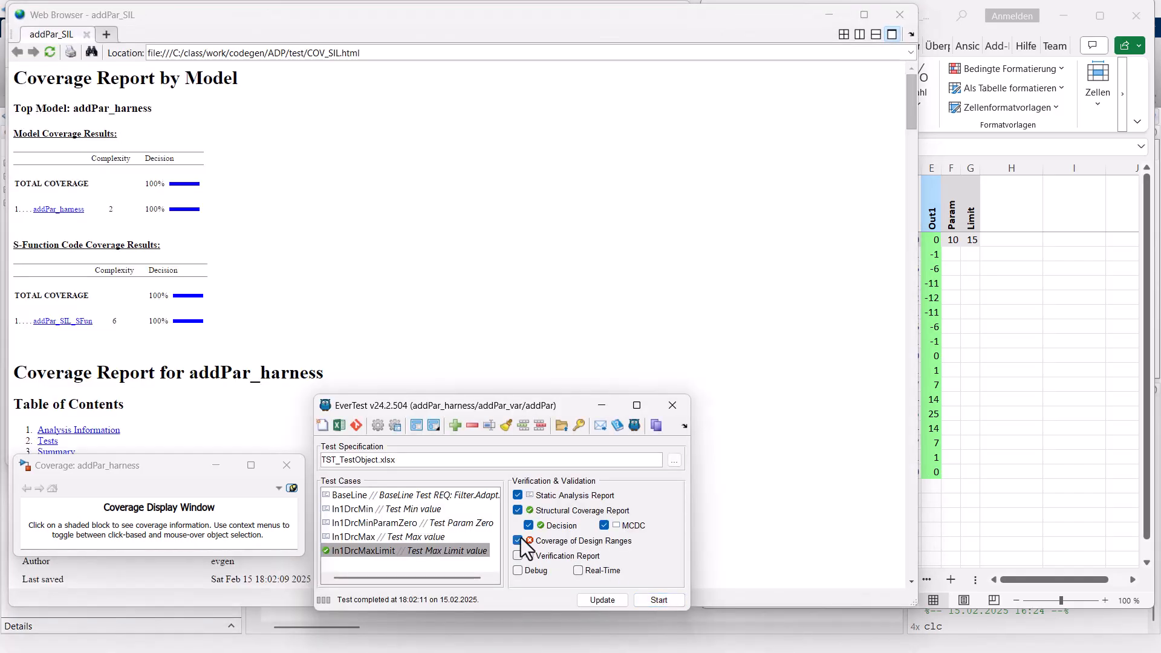
left_click(361, 511)
left_click(669, 599)
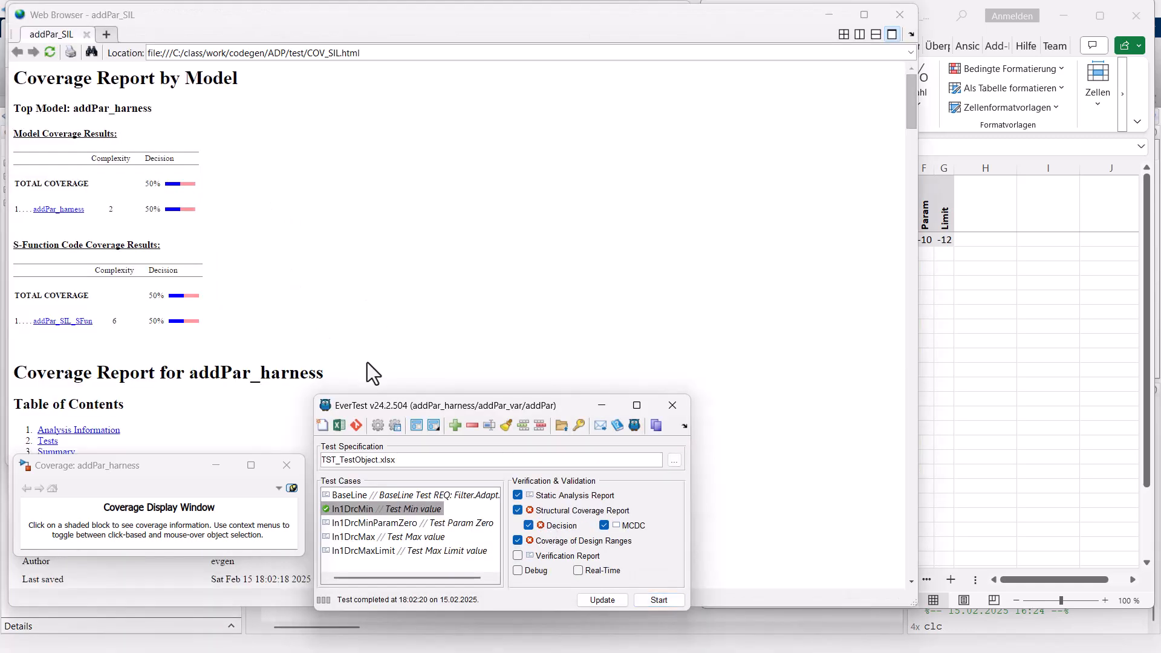
Examine the In1DrcMin SIL coverage report for the In1 >= Limit decision in addPar.c, and close the report.
left_click(310, 253)
scroll(310, 253, "down", 3)
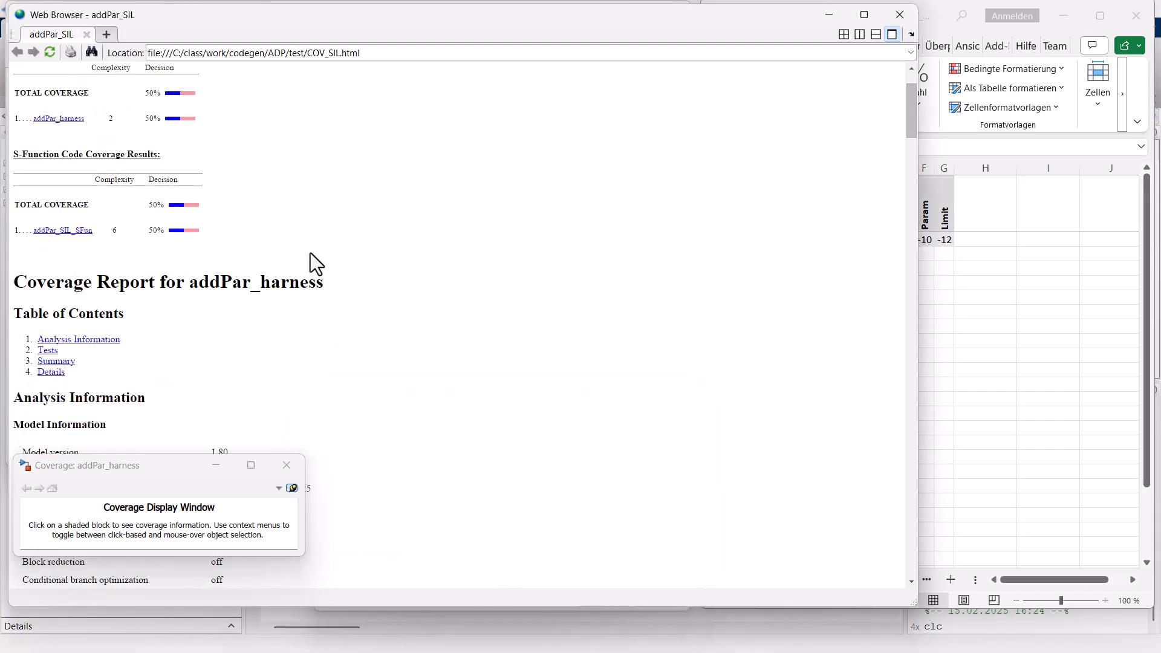
scroll(311, 253, "down", 20)
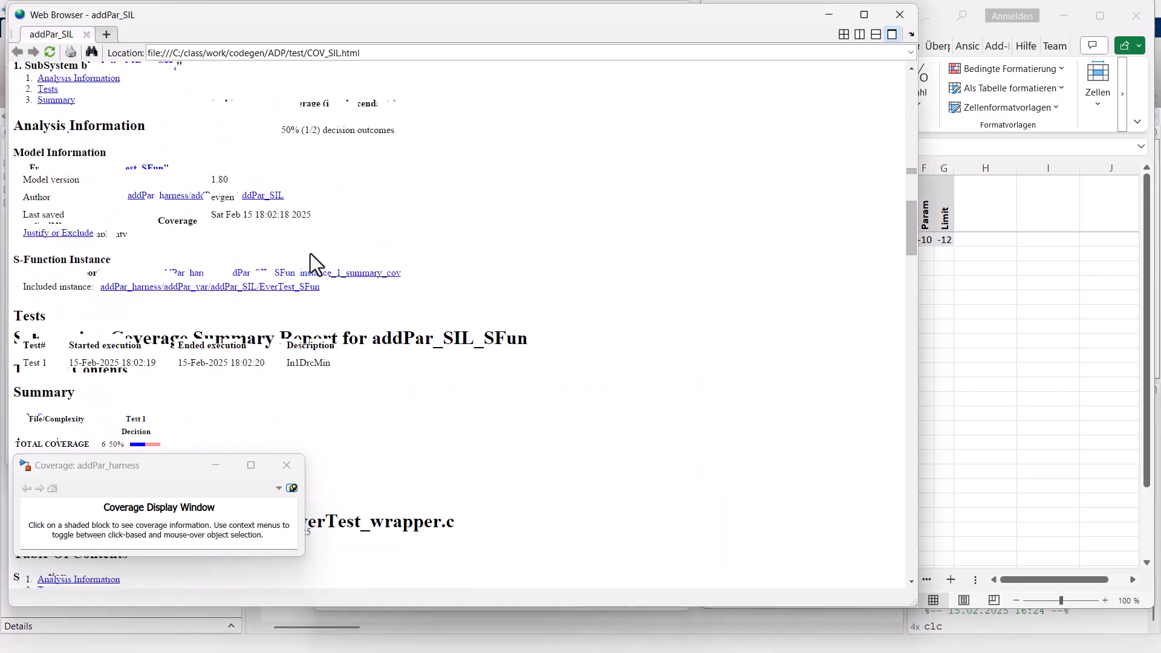
scroll(310, 253, "down", 20)
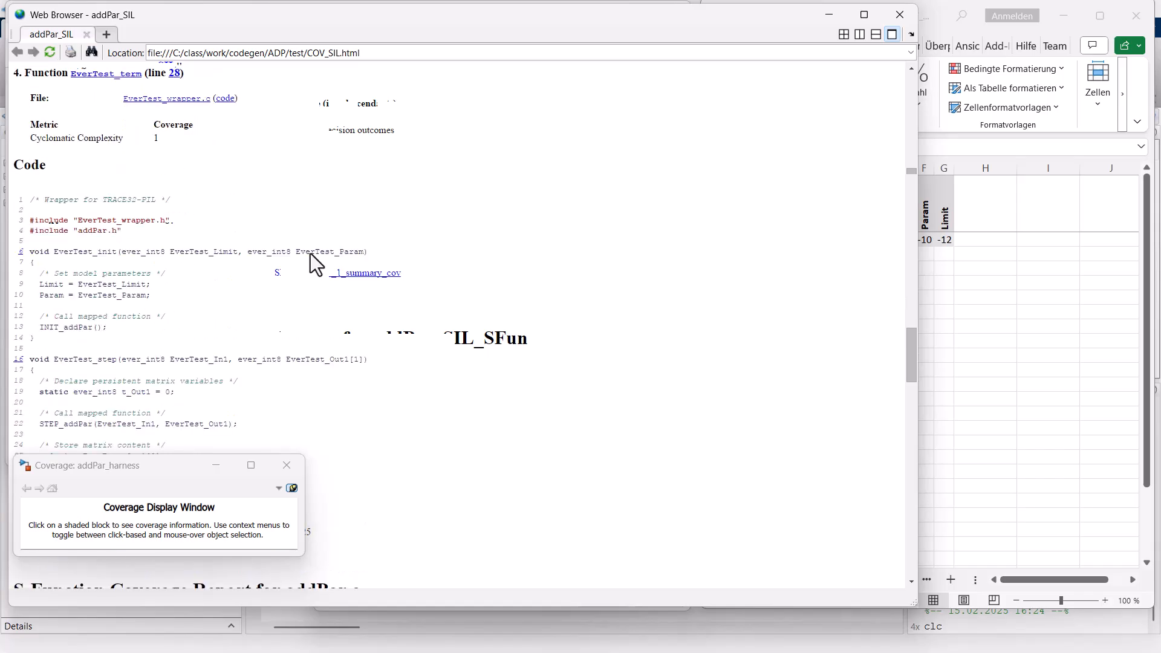
scroll(310, 252, "down", 20)
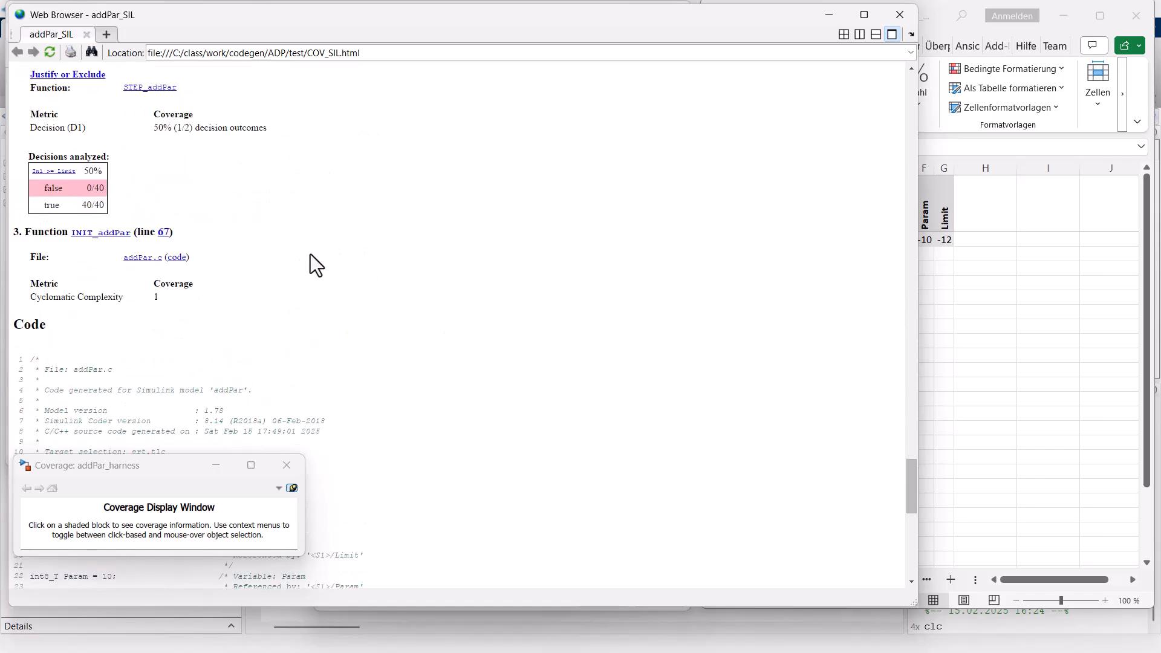
scroll(72, 194, "down", 10)
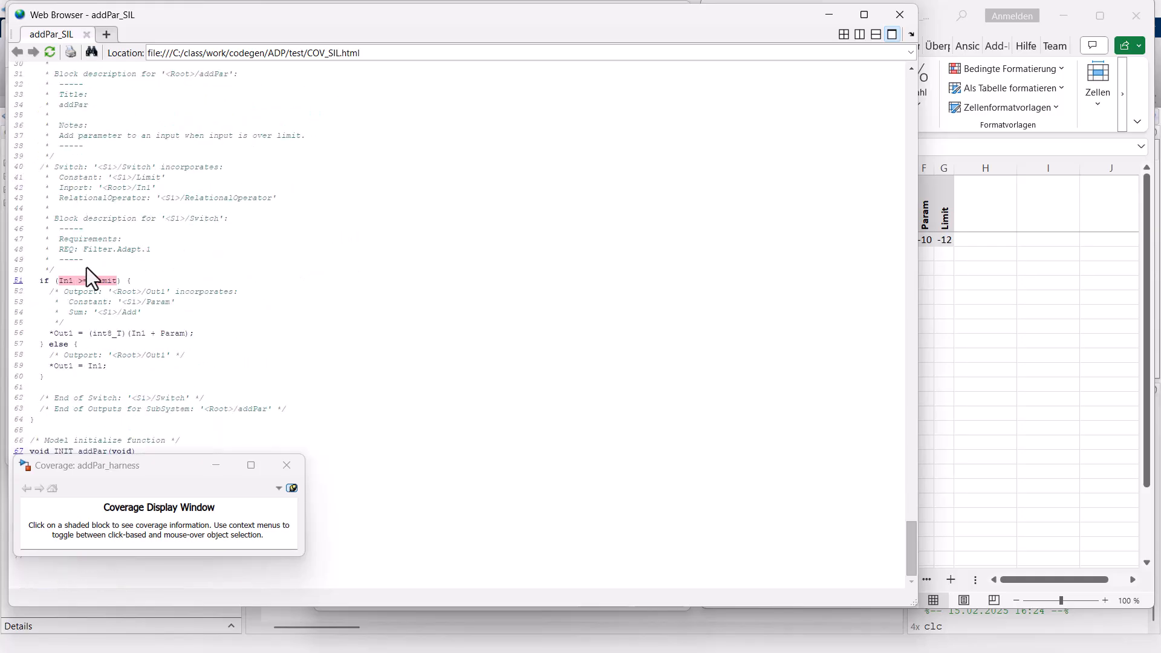
mouse_move(86, 285)
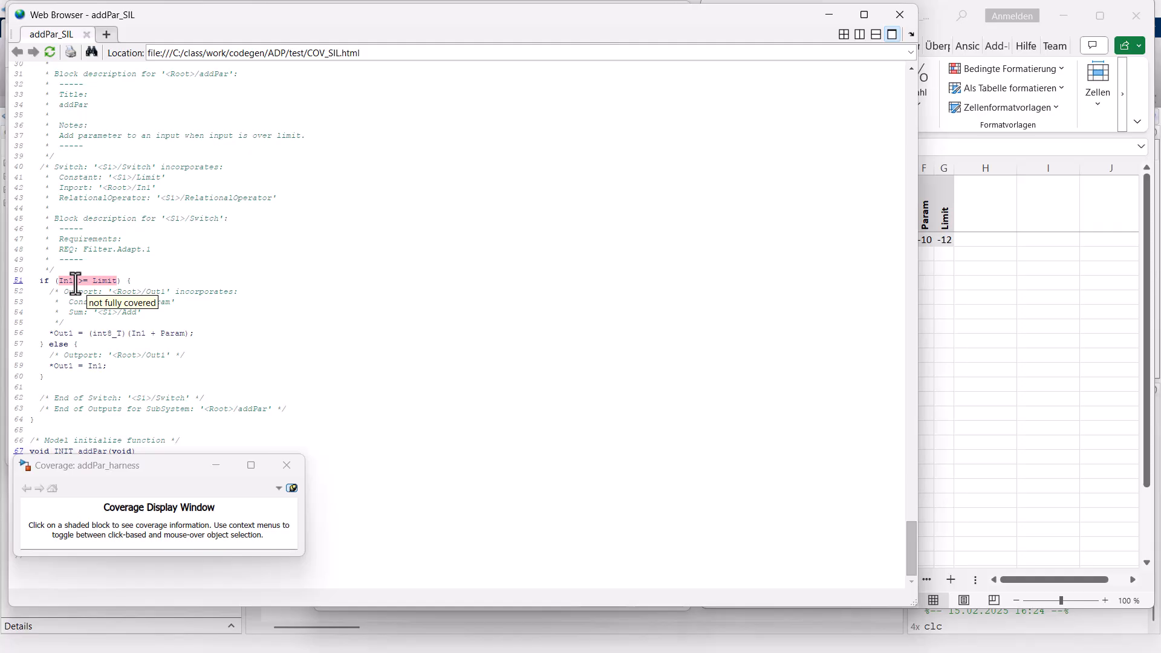
scroll(76, 282, "up", 5)
scroll(75, 282, "up", 5)
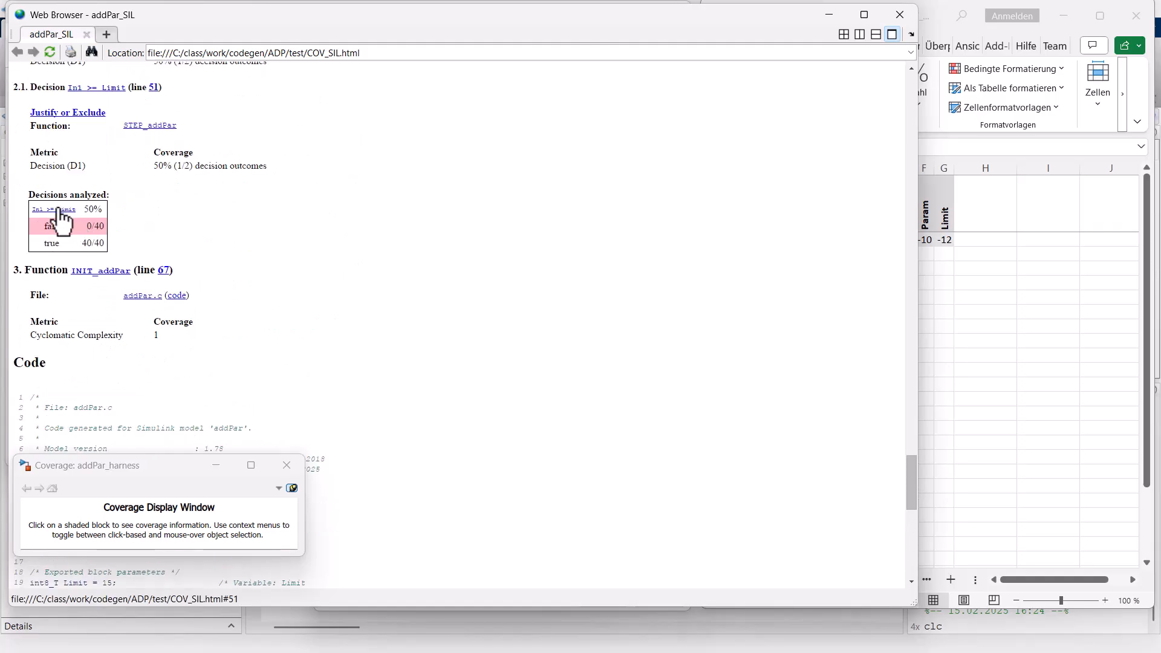
scroll(108, 291, "up", 2)
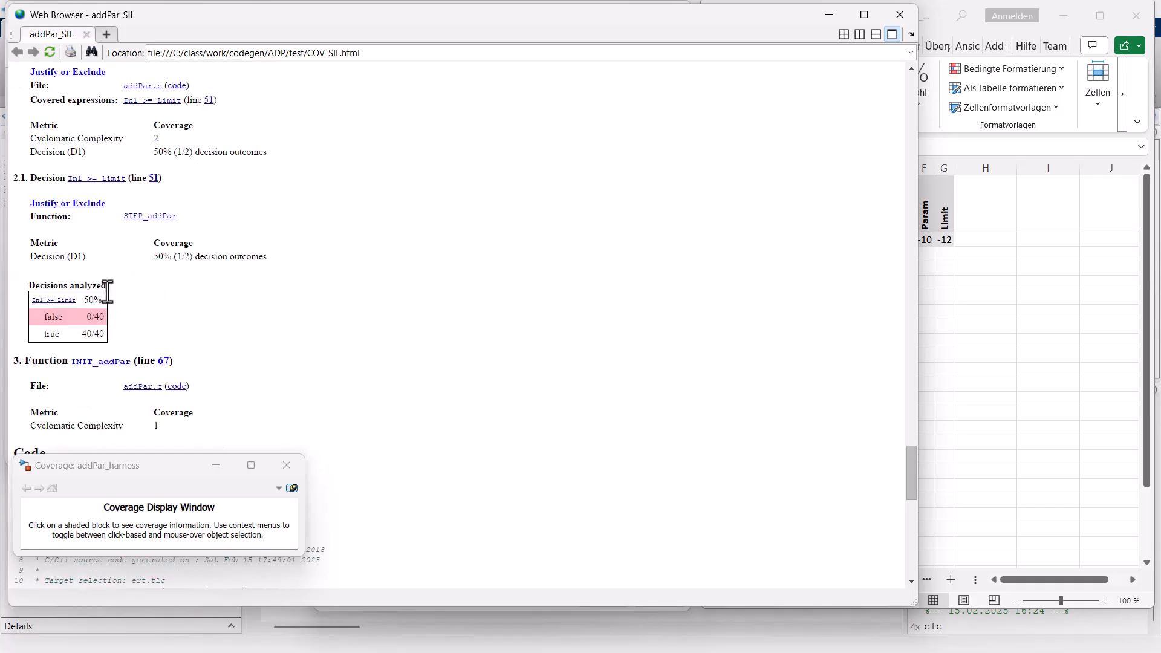
left_click(900, 14)
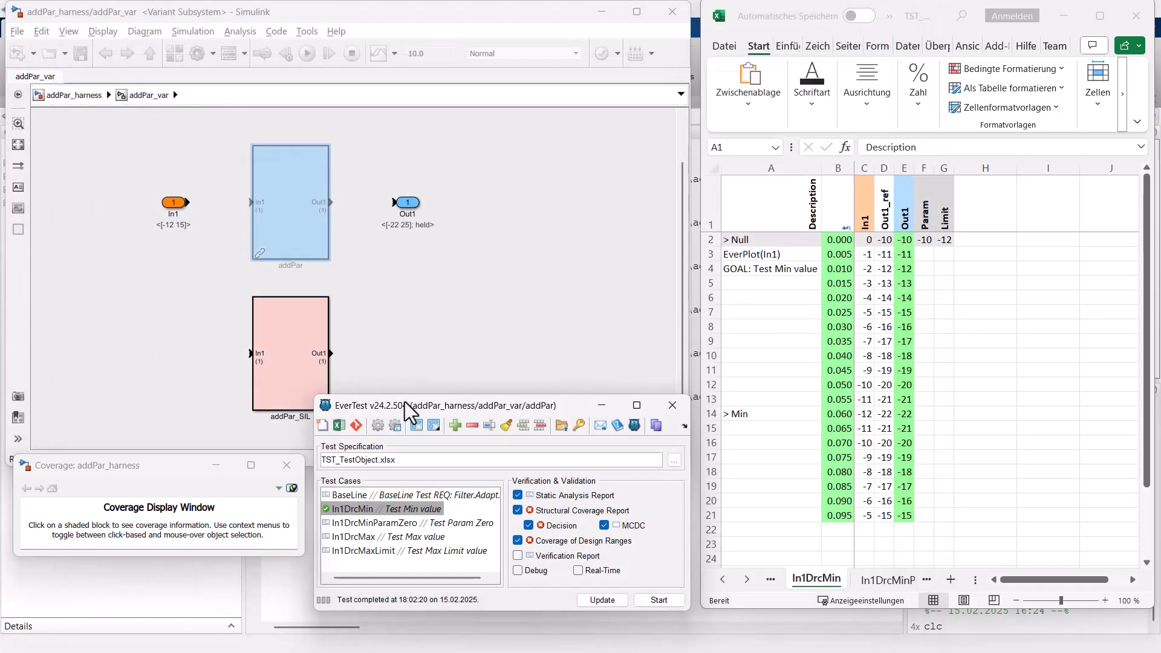
Run all five test cases from BaseLine to In1DrcMaxLimit on the SIL variant, close the coverage report, and return to the addPar_harness top level.
left_click(369, 496)
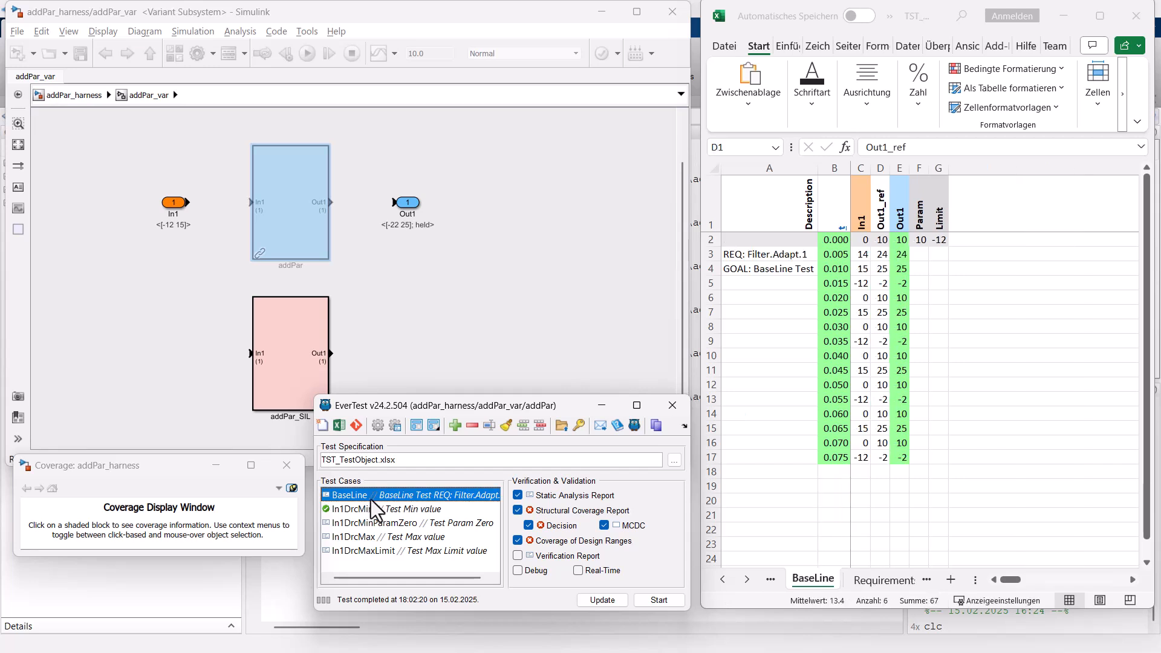
left_click(372, 552, "shift")
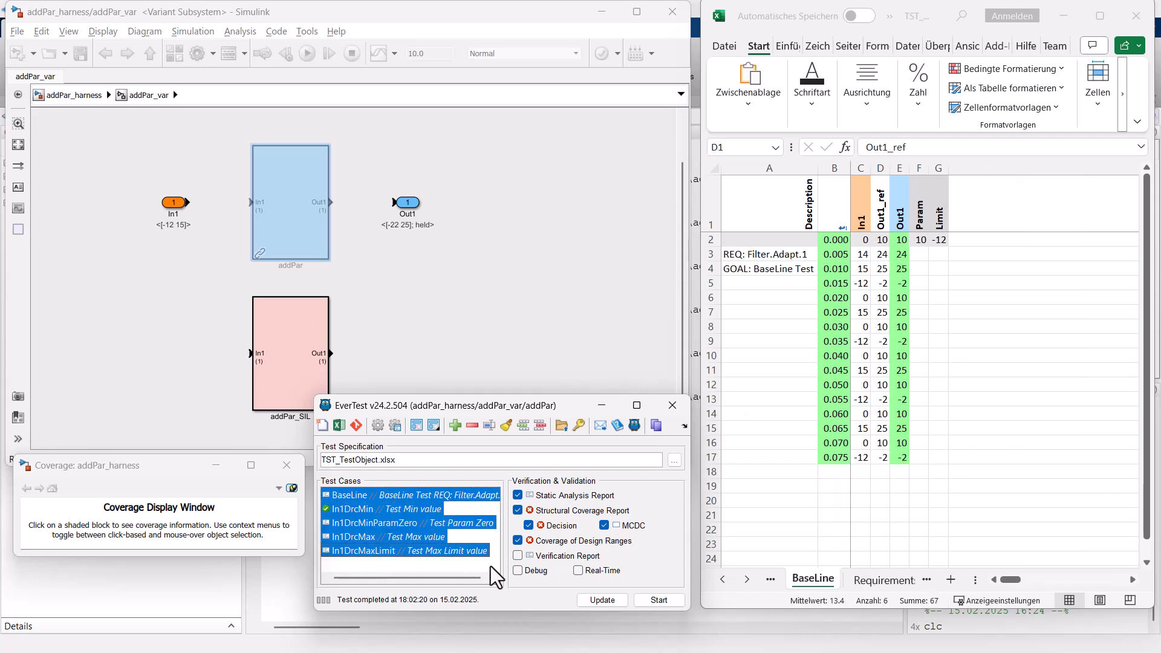
left_click(664, 598)
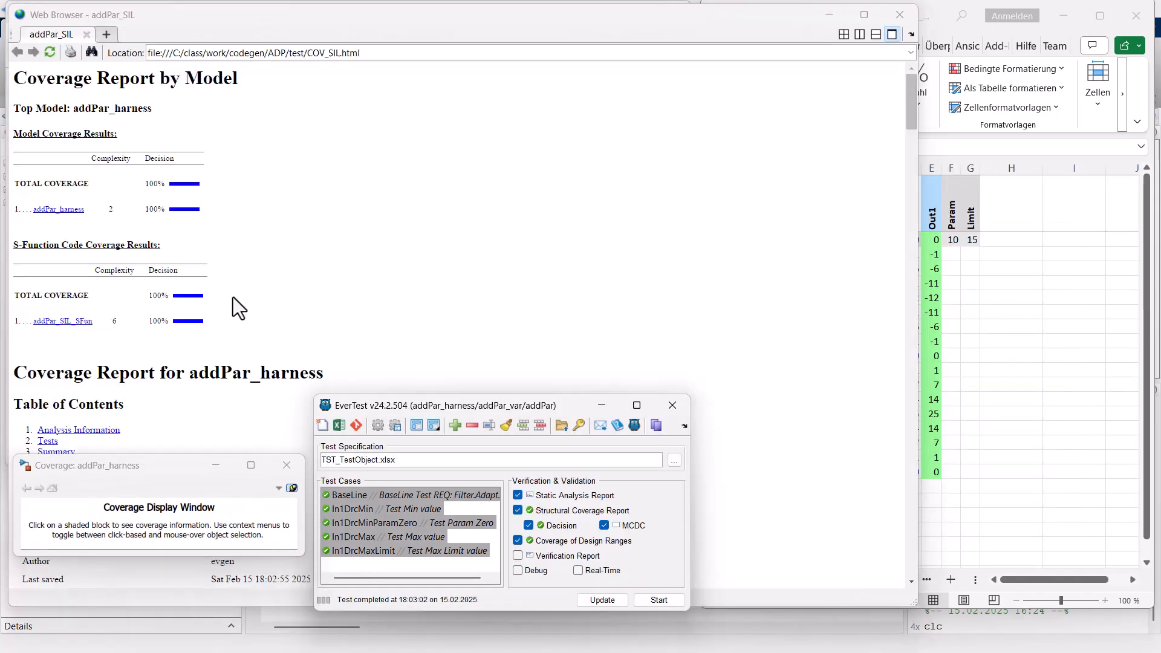
left_click(907, 17)
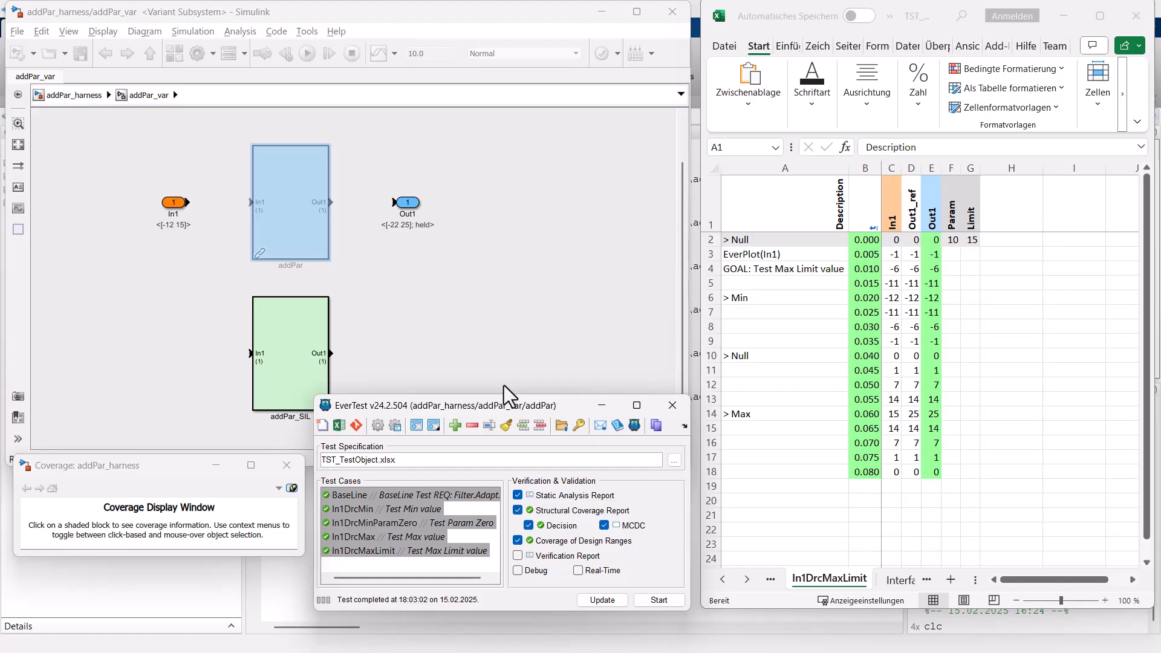
left_click(75, 96)
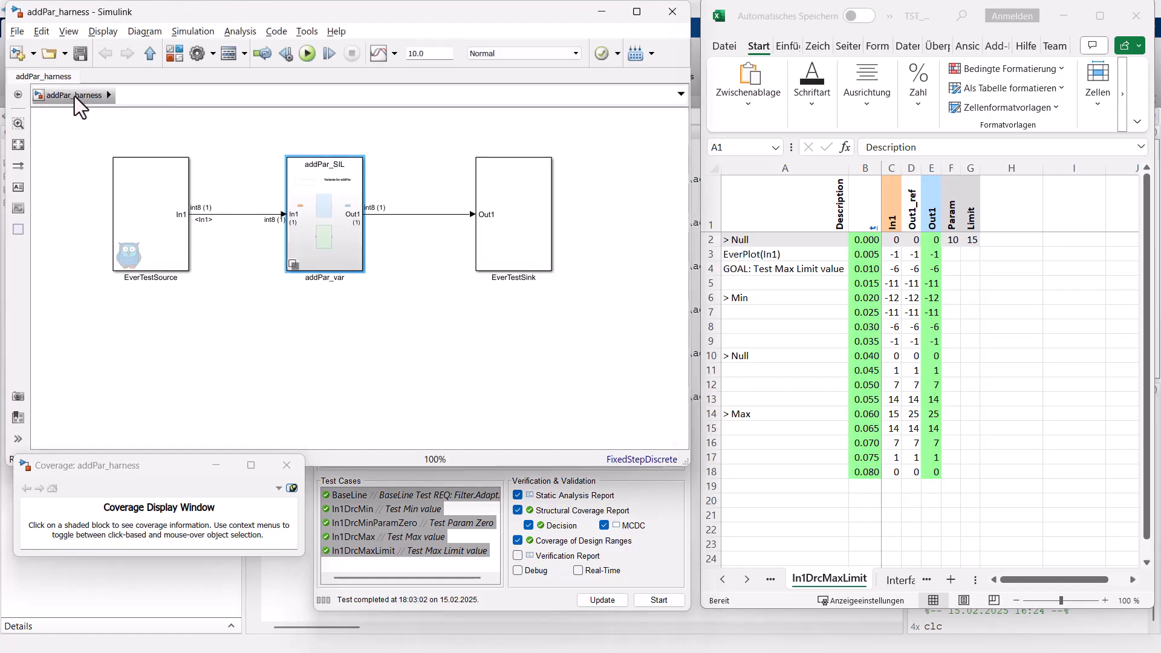